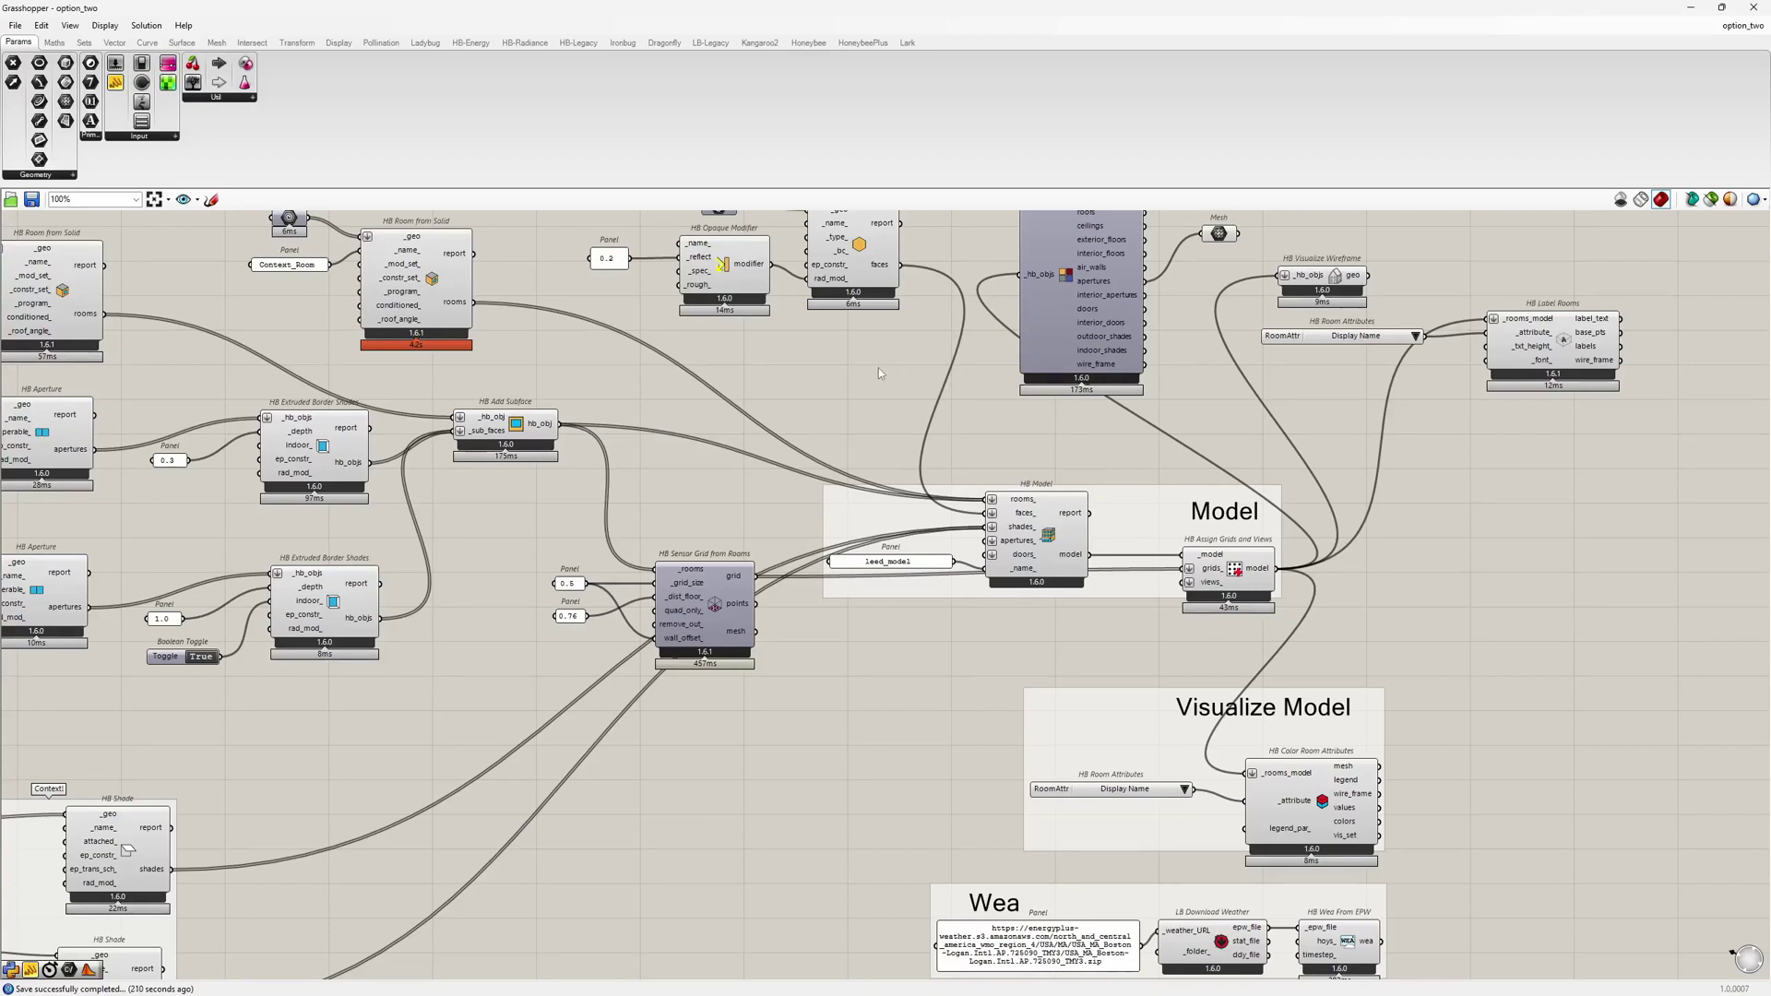
- Minimise the Grasshopper window to reveal the colour-coded Honeybee rooms in Rhino
left_click(1689, 8)
- Orbit the Perspective viewport to inspect the coloured room model from several angles
right_click_drag(1057, 420, 1038, 554)
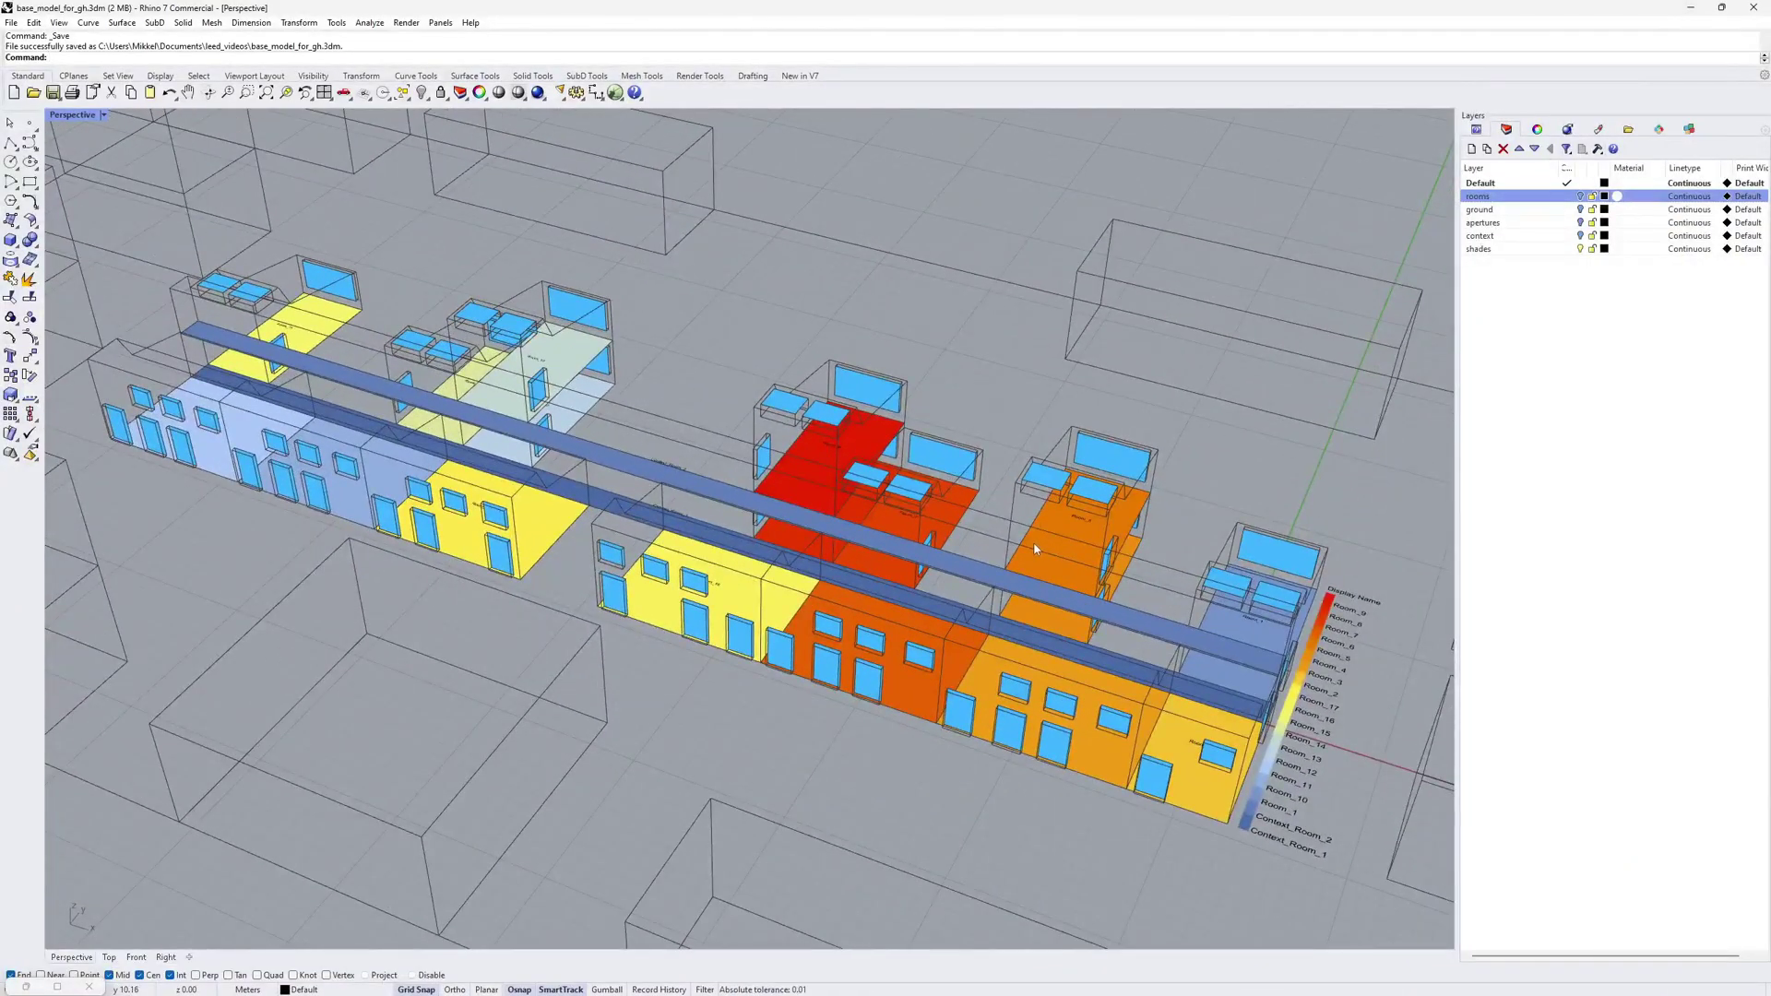
right_click_drag(1035, 550, 1079, 557)
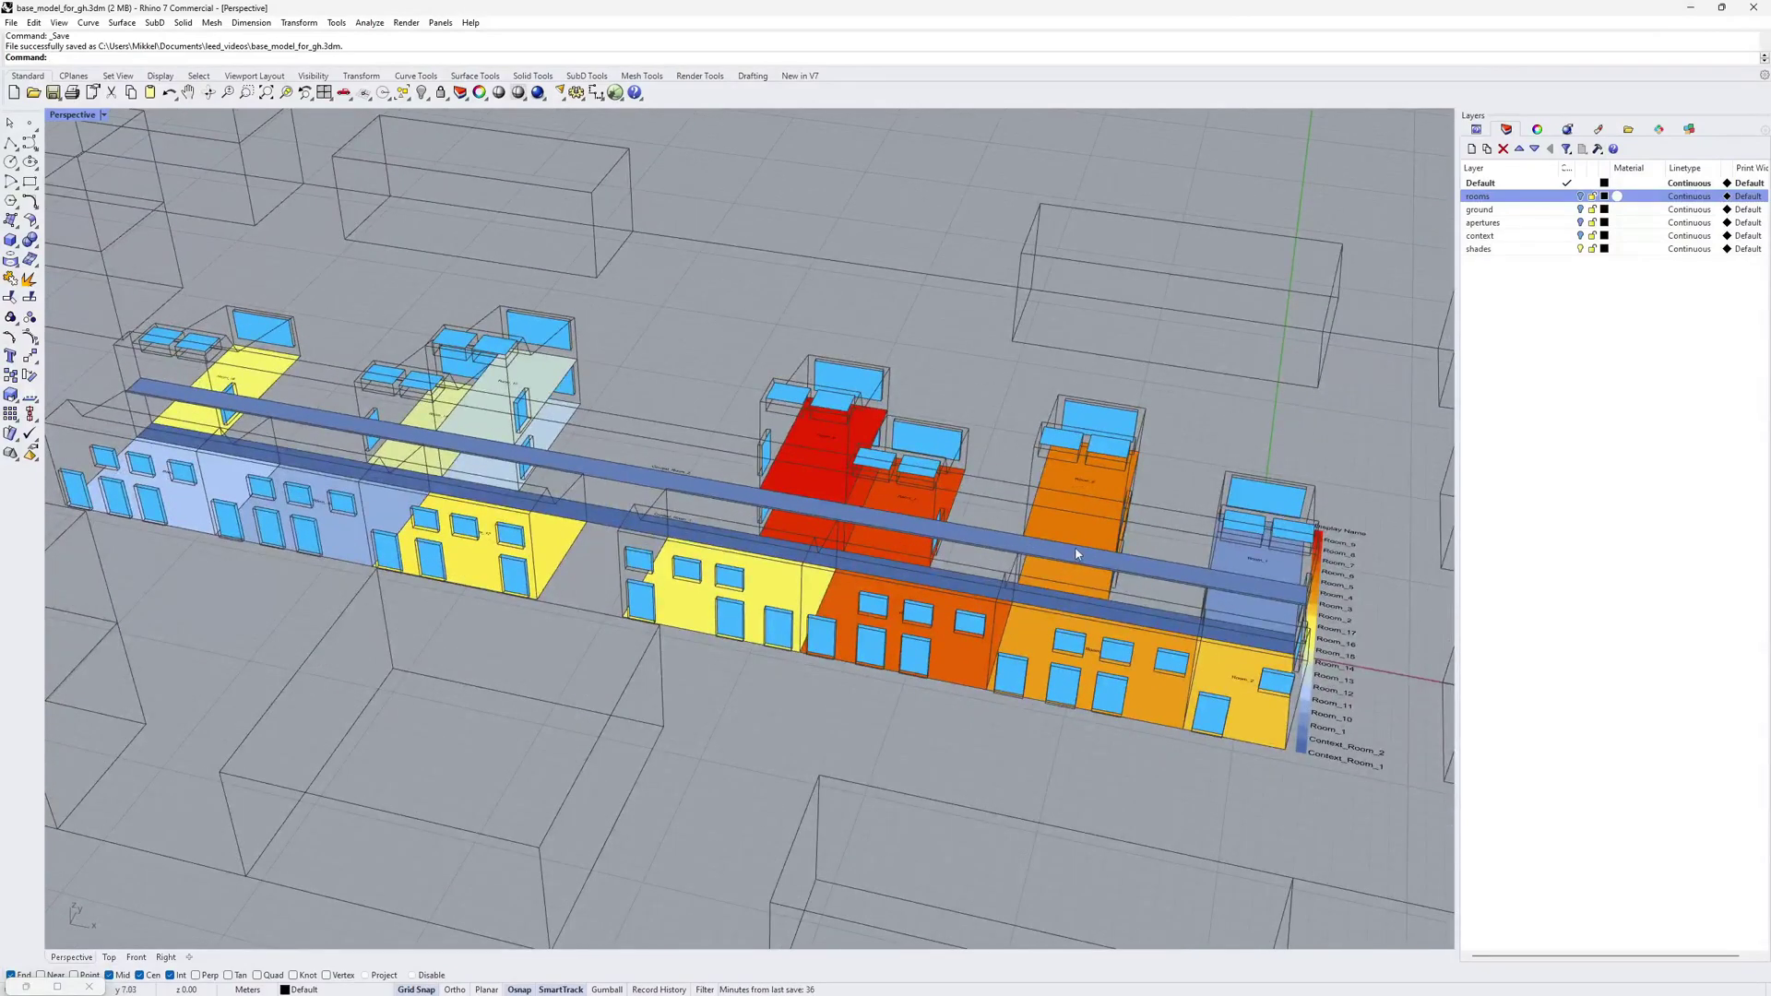
mouse_move(1063, 542)
right_mouse_down()
mouse_move(1082, 573)
mouse_move(970, 572)
right_mouse_up()
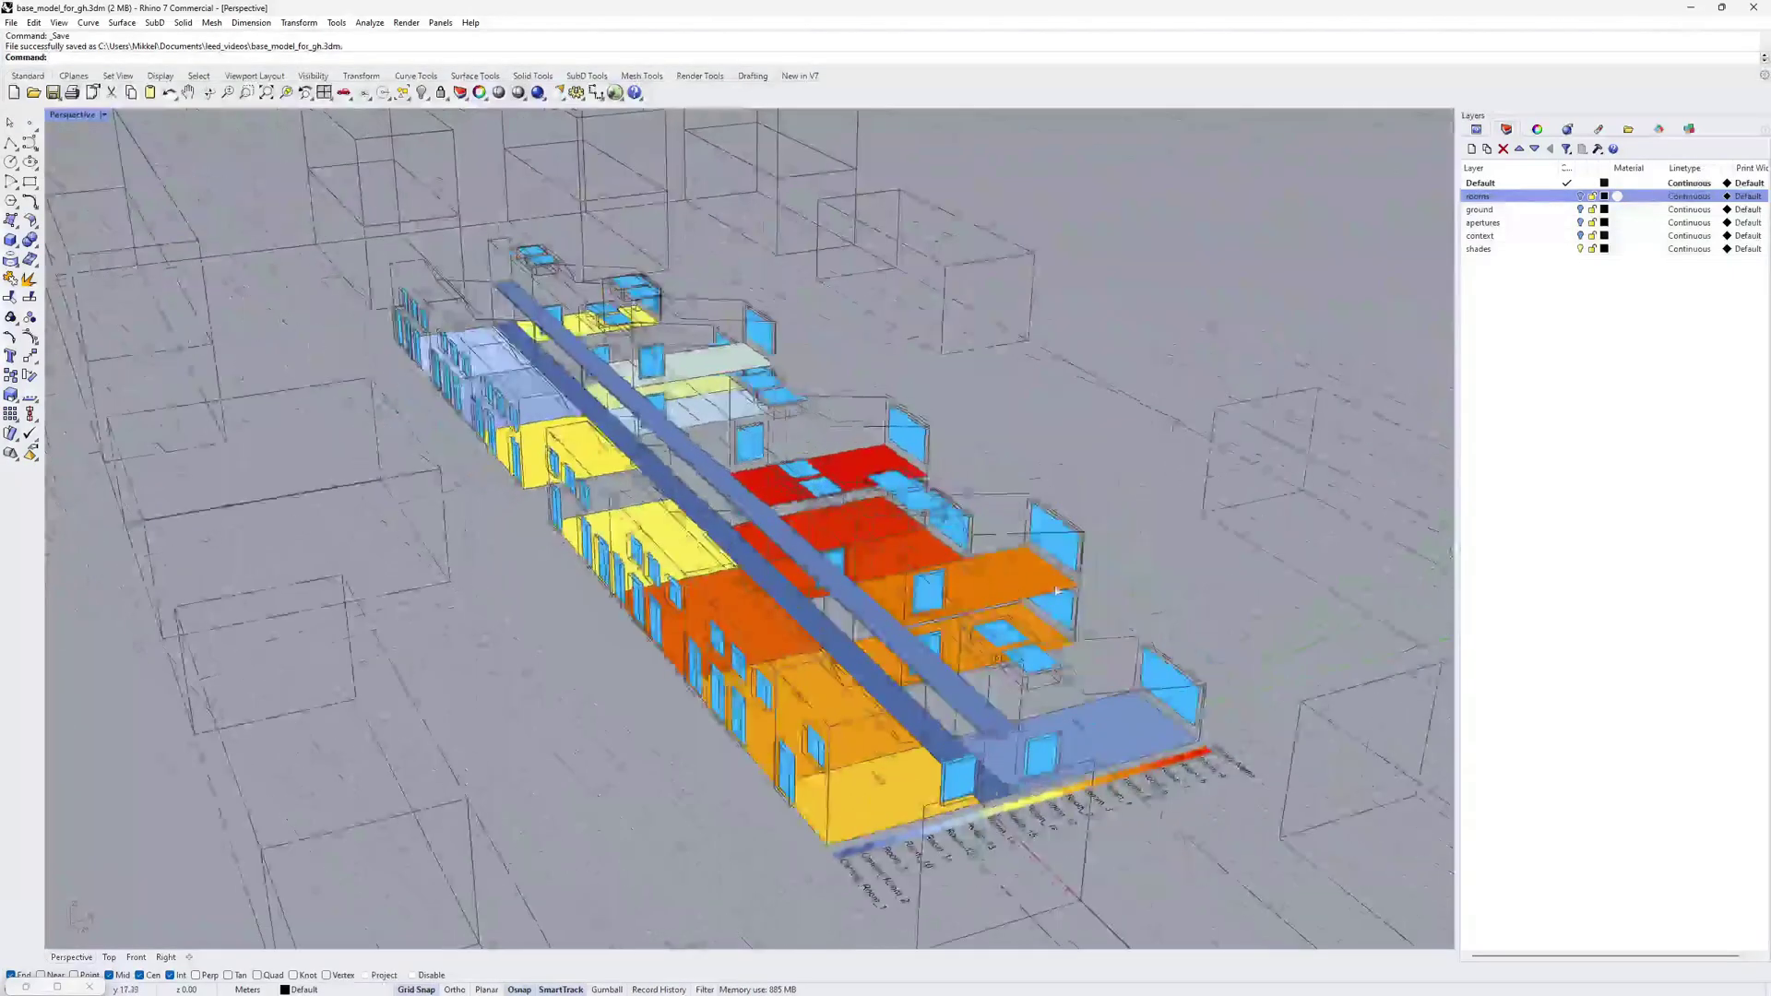
scroll(971, 572, "up", 3)
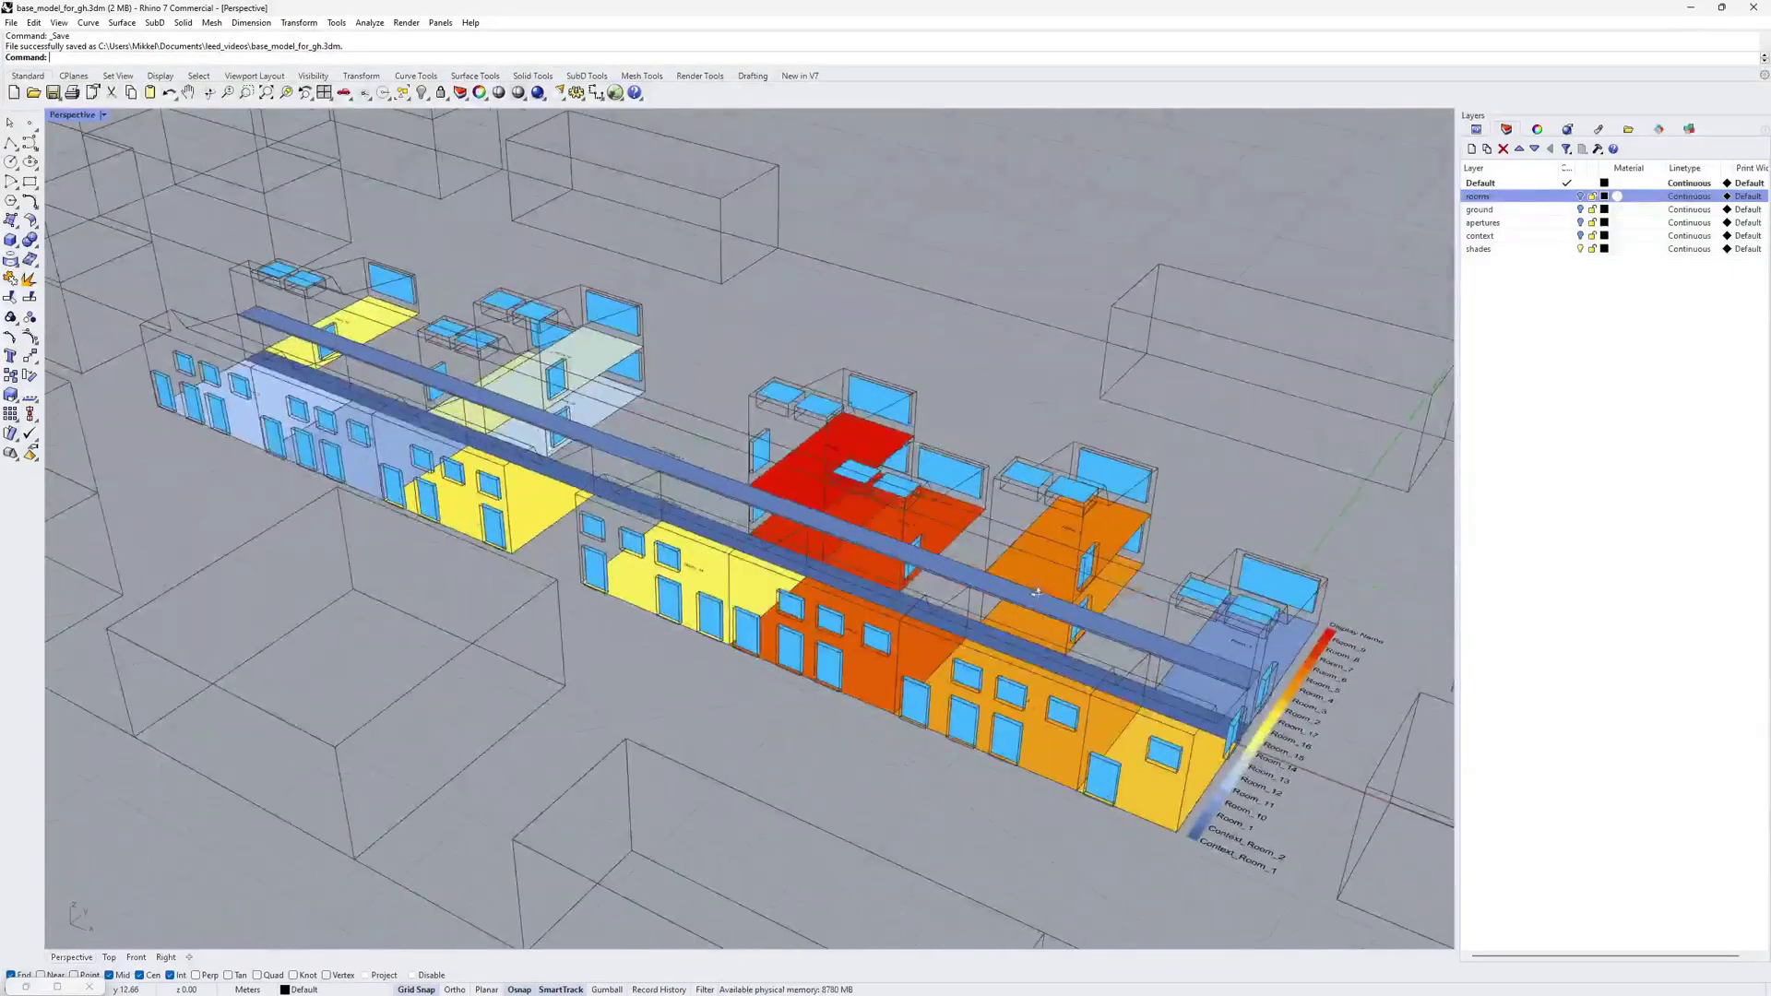
right_click_drag(1026, 583, 601, 730)
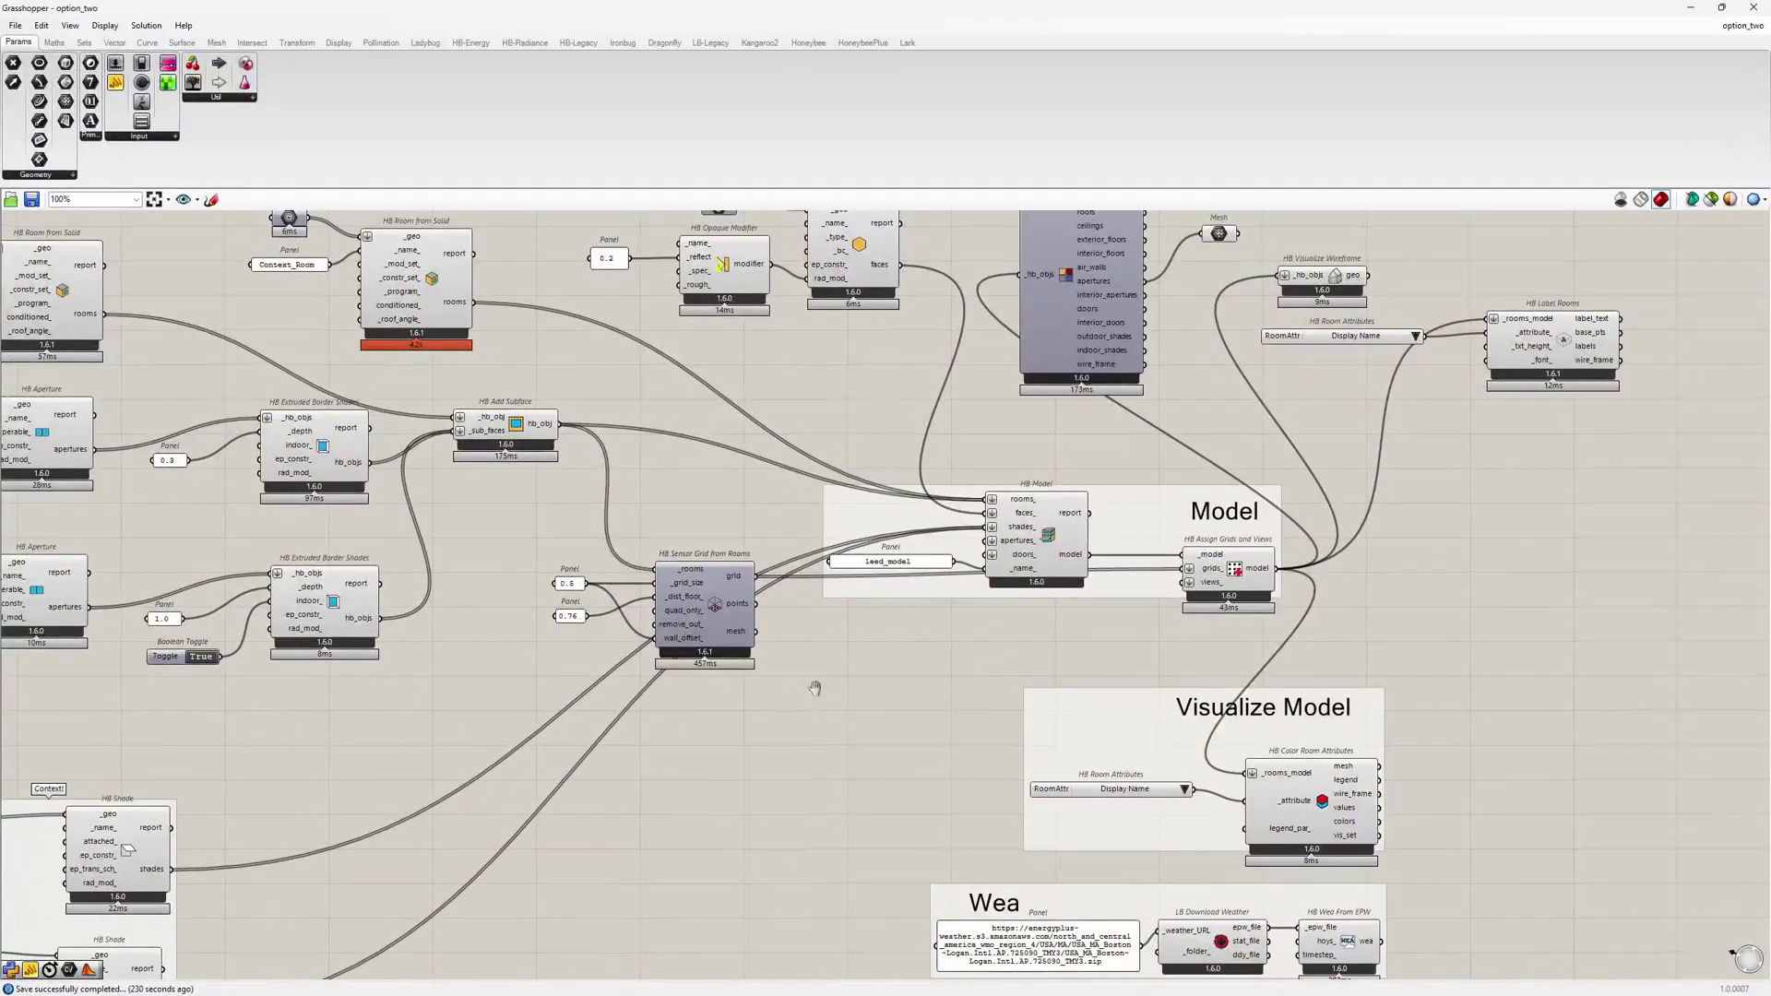
scroll(717, 665, "up", 3)
left_click(624, 576)
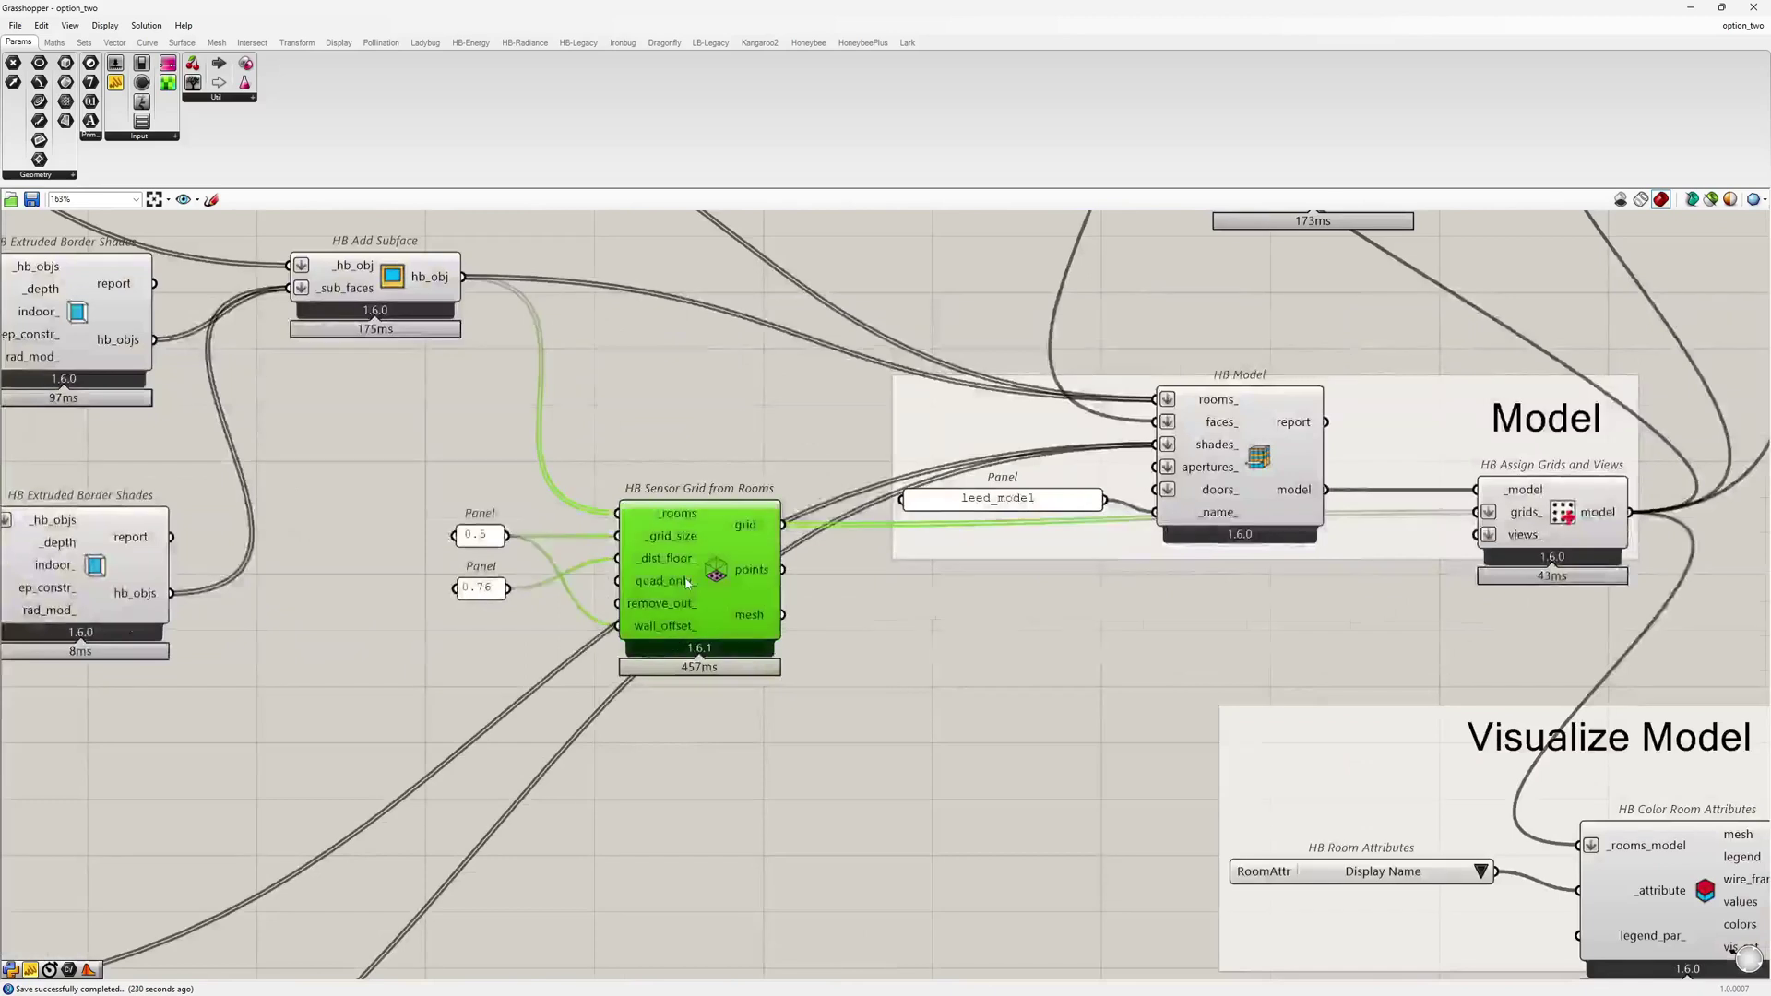
left_click(479, 537)
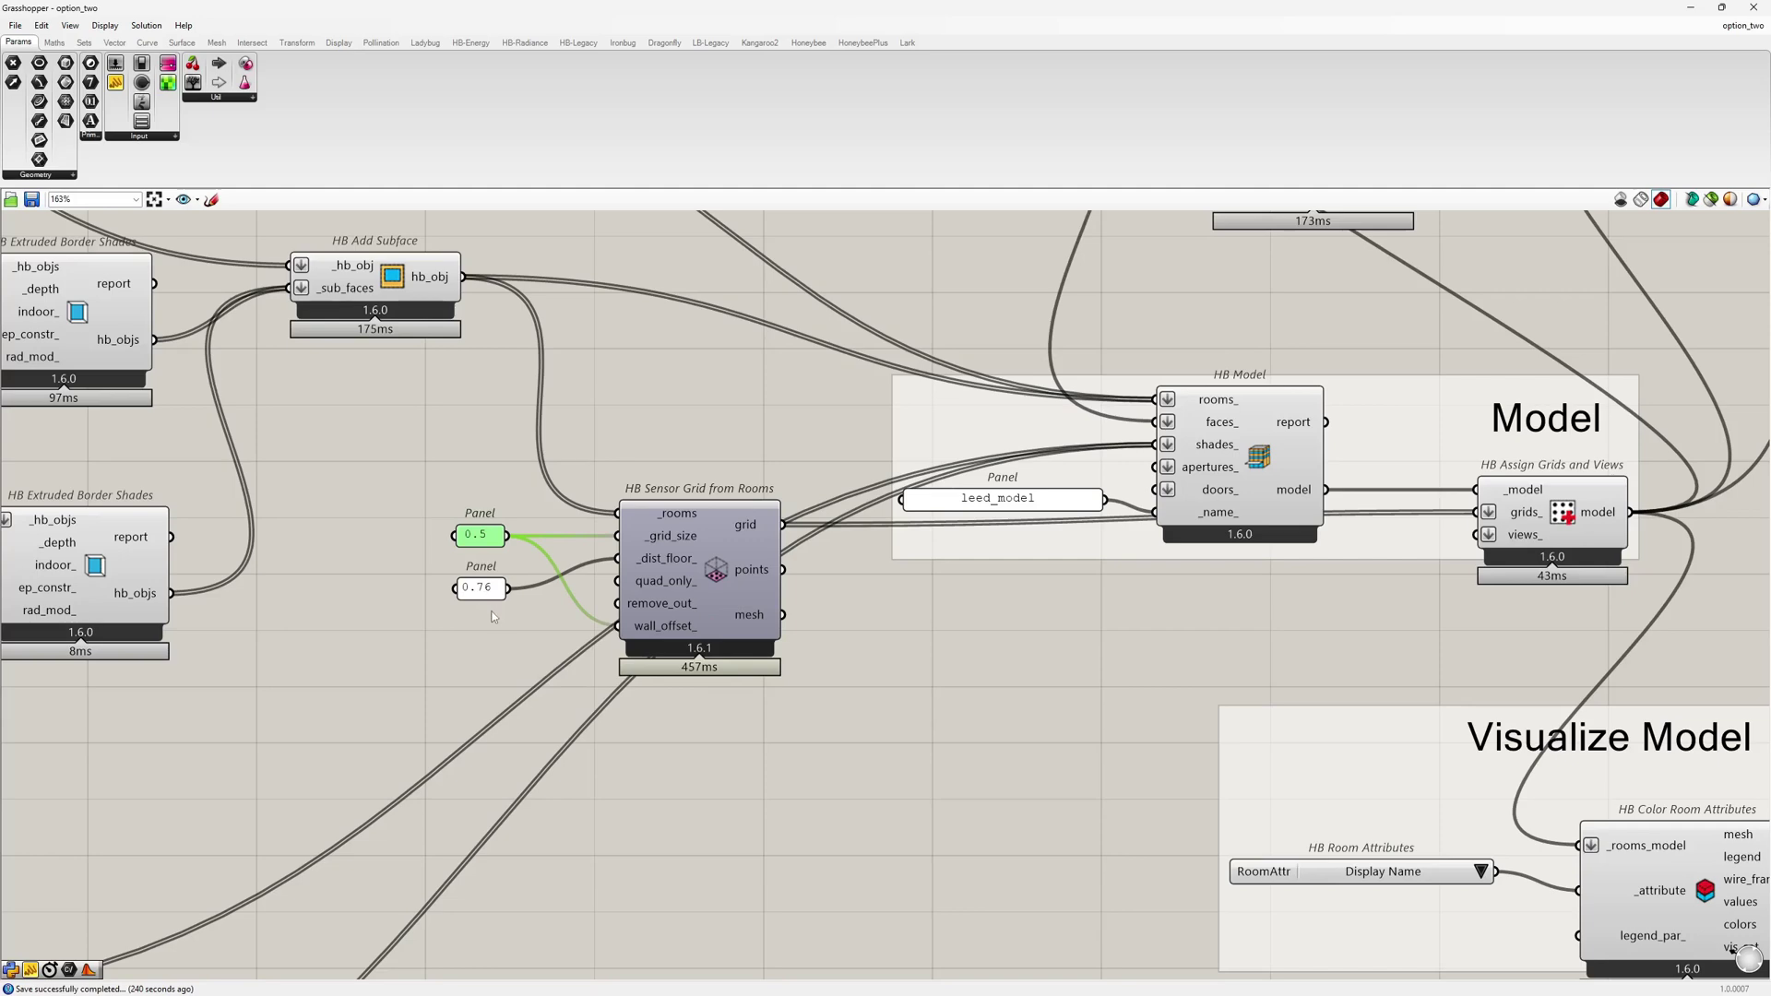
scroll(482, 612, "down", 1)
scroll(481, 614, "down", 1)
scroll(481, 613, "down", 1)
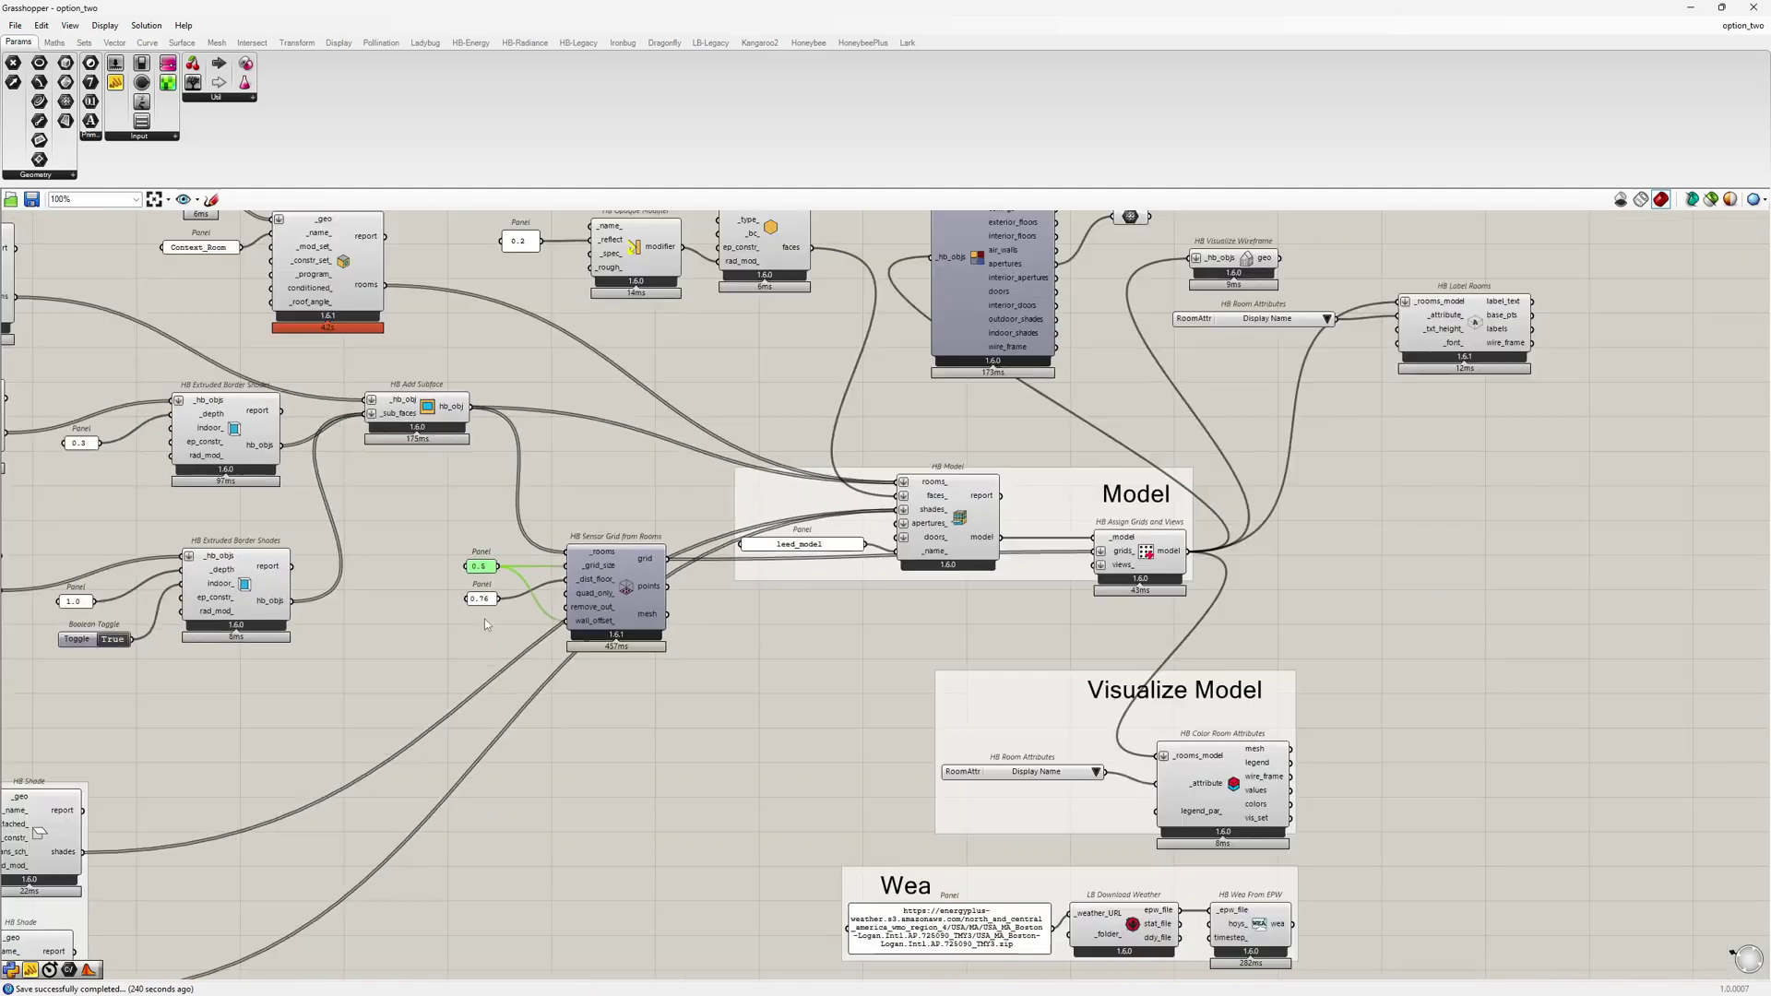
mouse_move(828, 633)
right_mouse_down()
mouse_move(674, 607)
mouse_move(582, 625)
right_mouse_up()
scroll(581, 625, "down", 1)
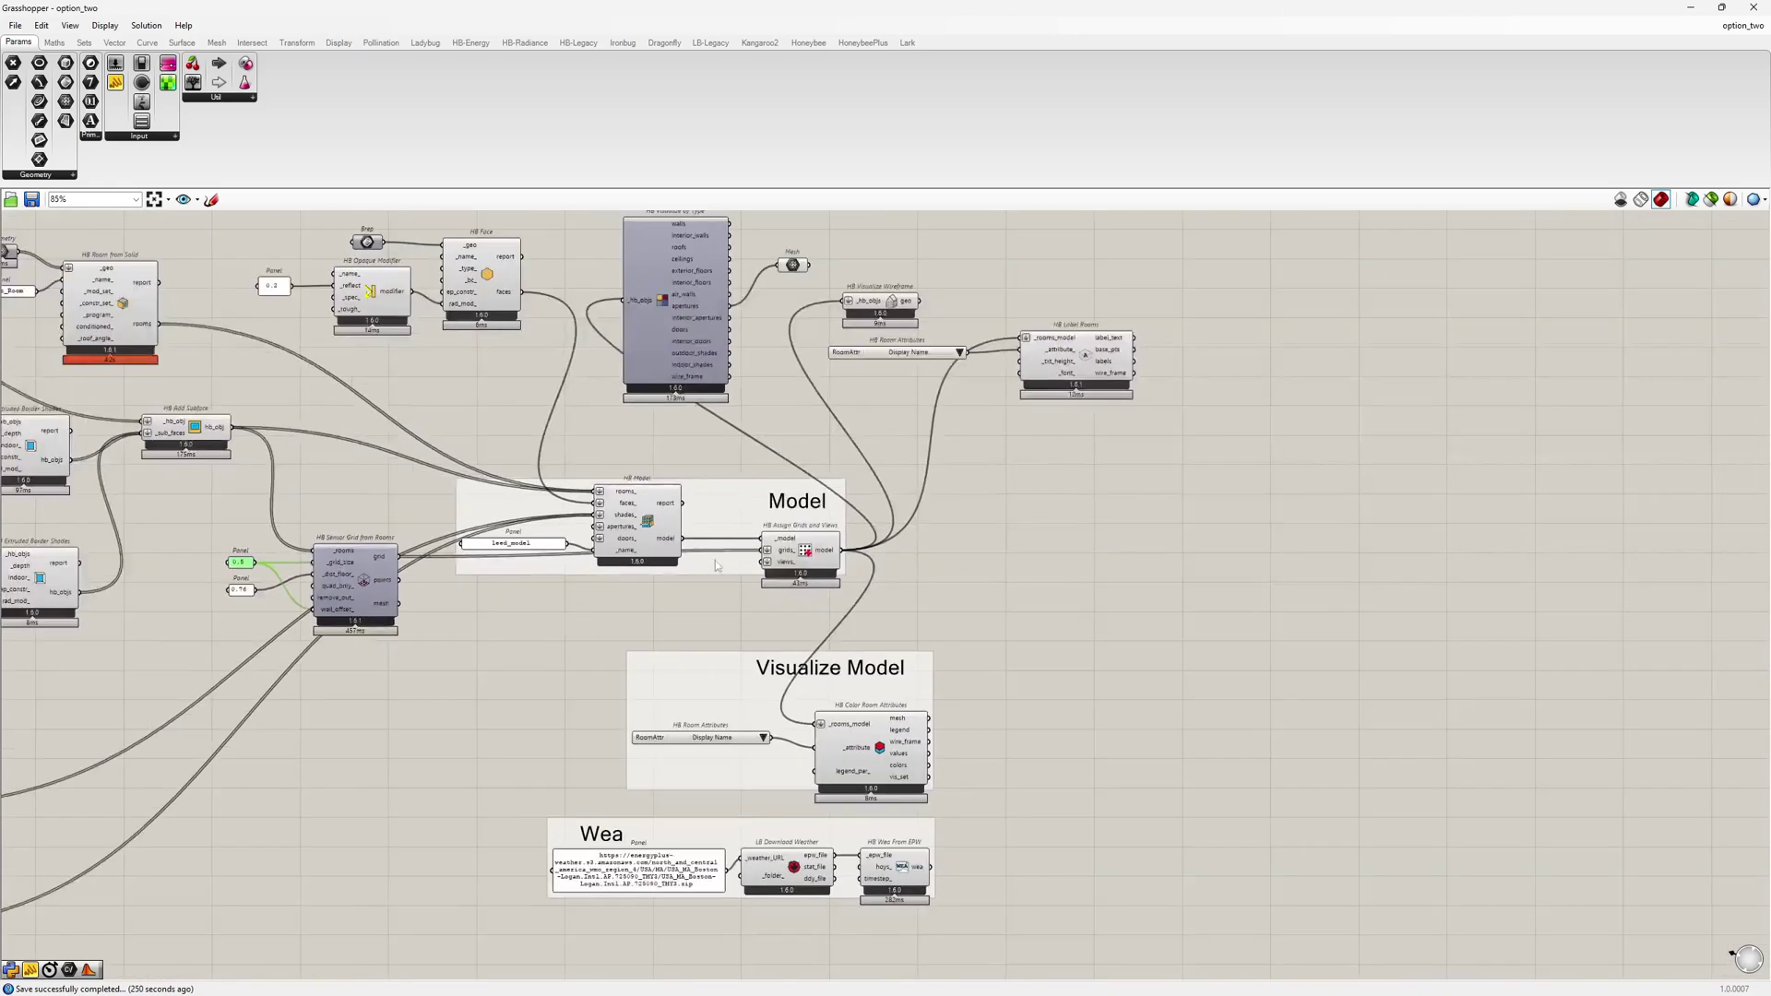
scroll(800, 430, "up", 1)
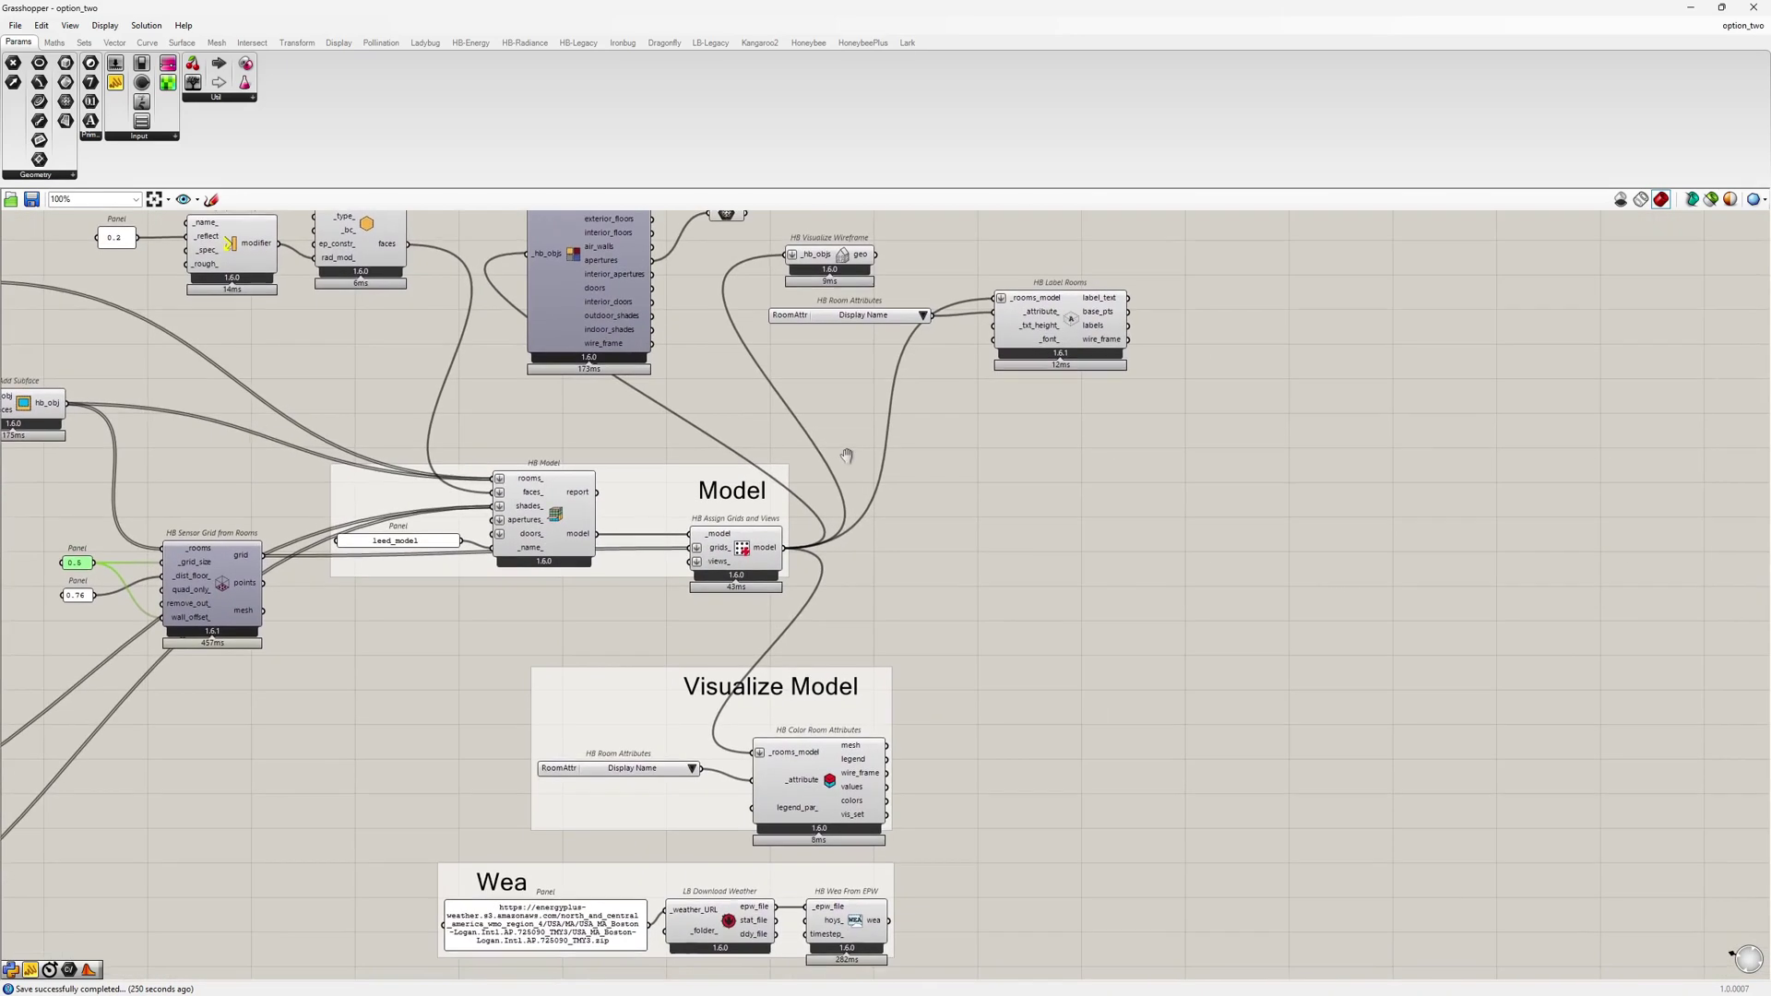
right_click_drag(868, 446, 801, 422)
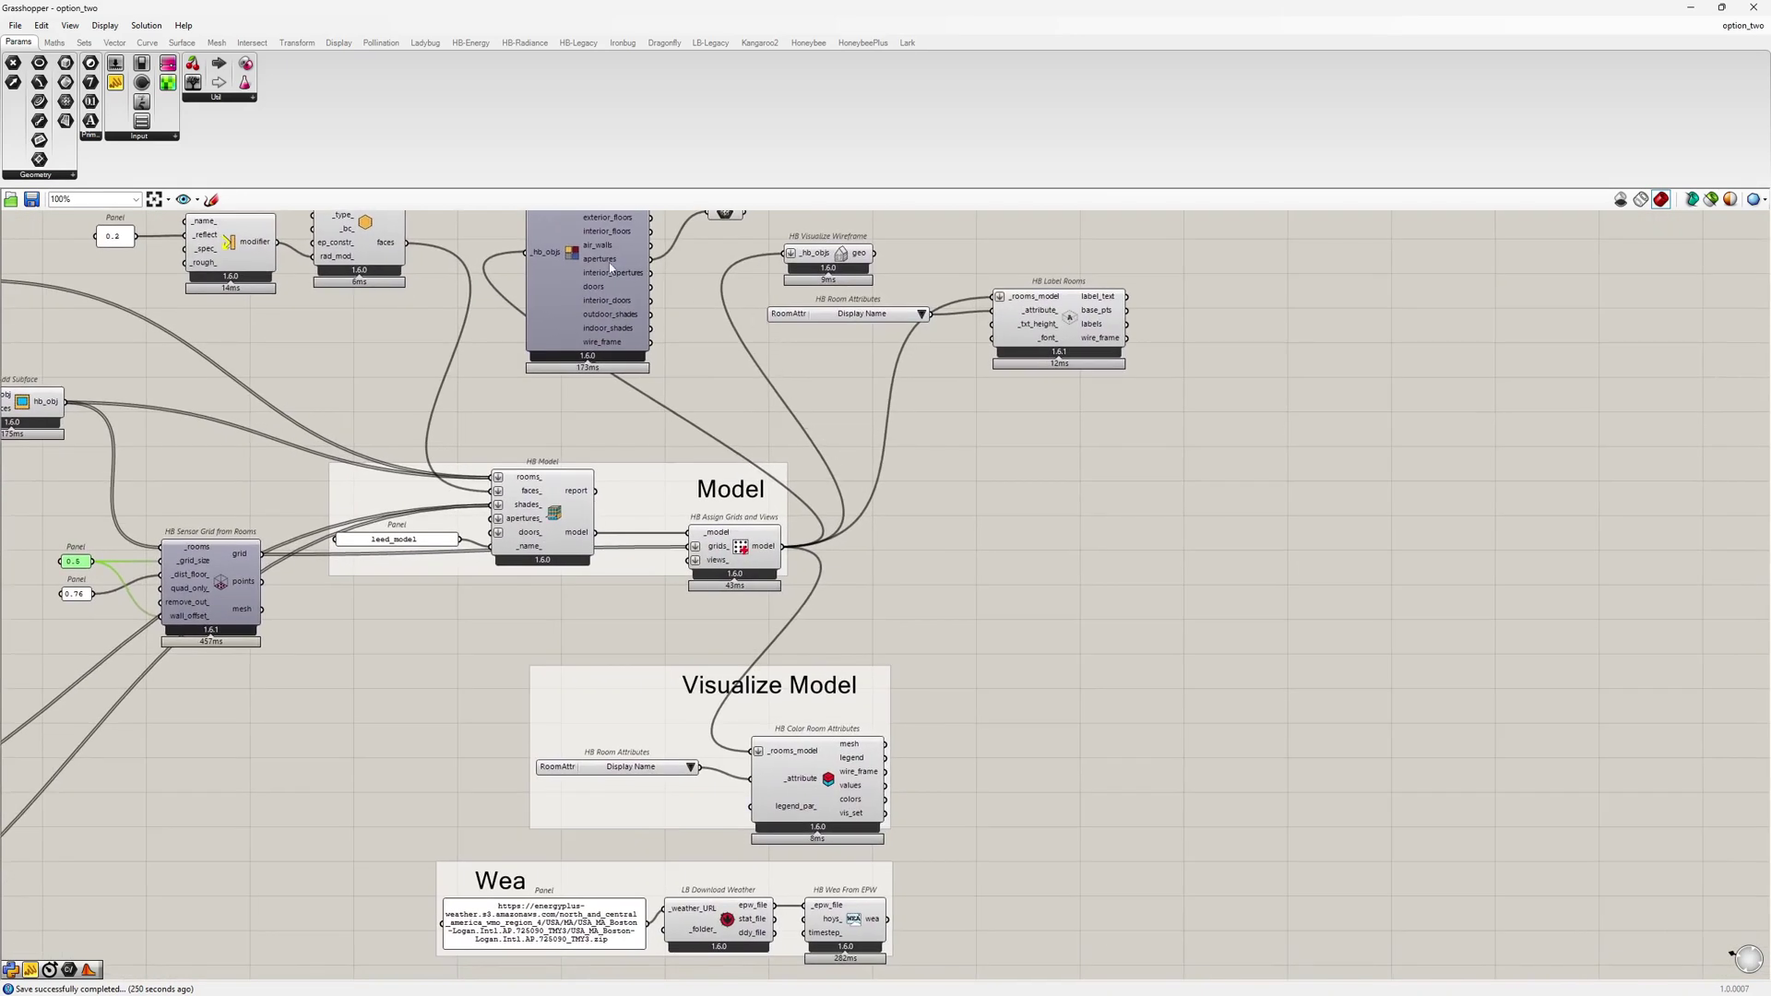
- Place a Pollination Setup Runs component on the canvas and start its Pollination Cloud login
left_click(391, 45)
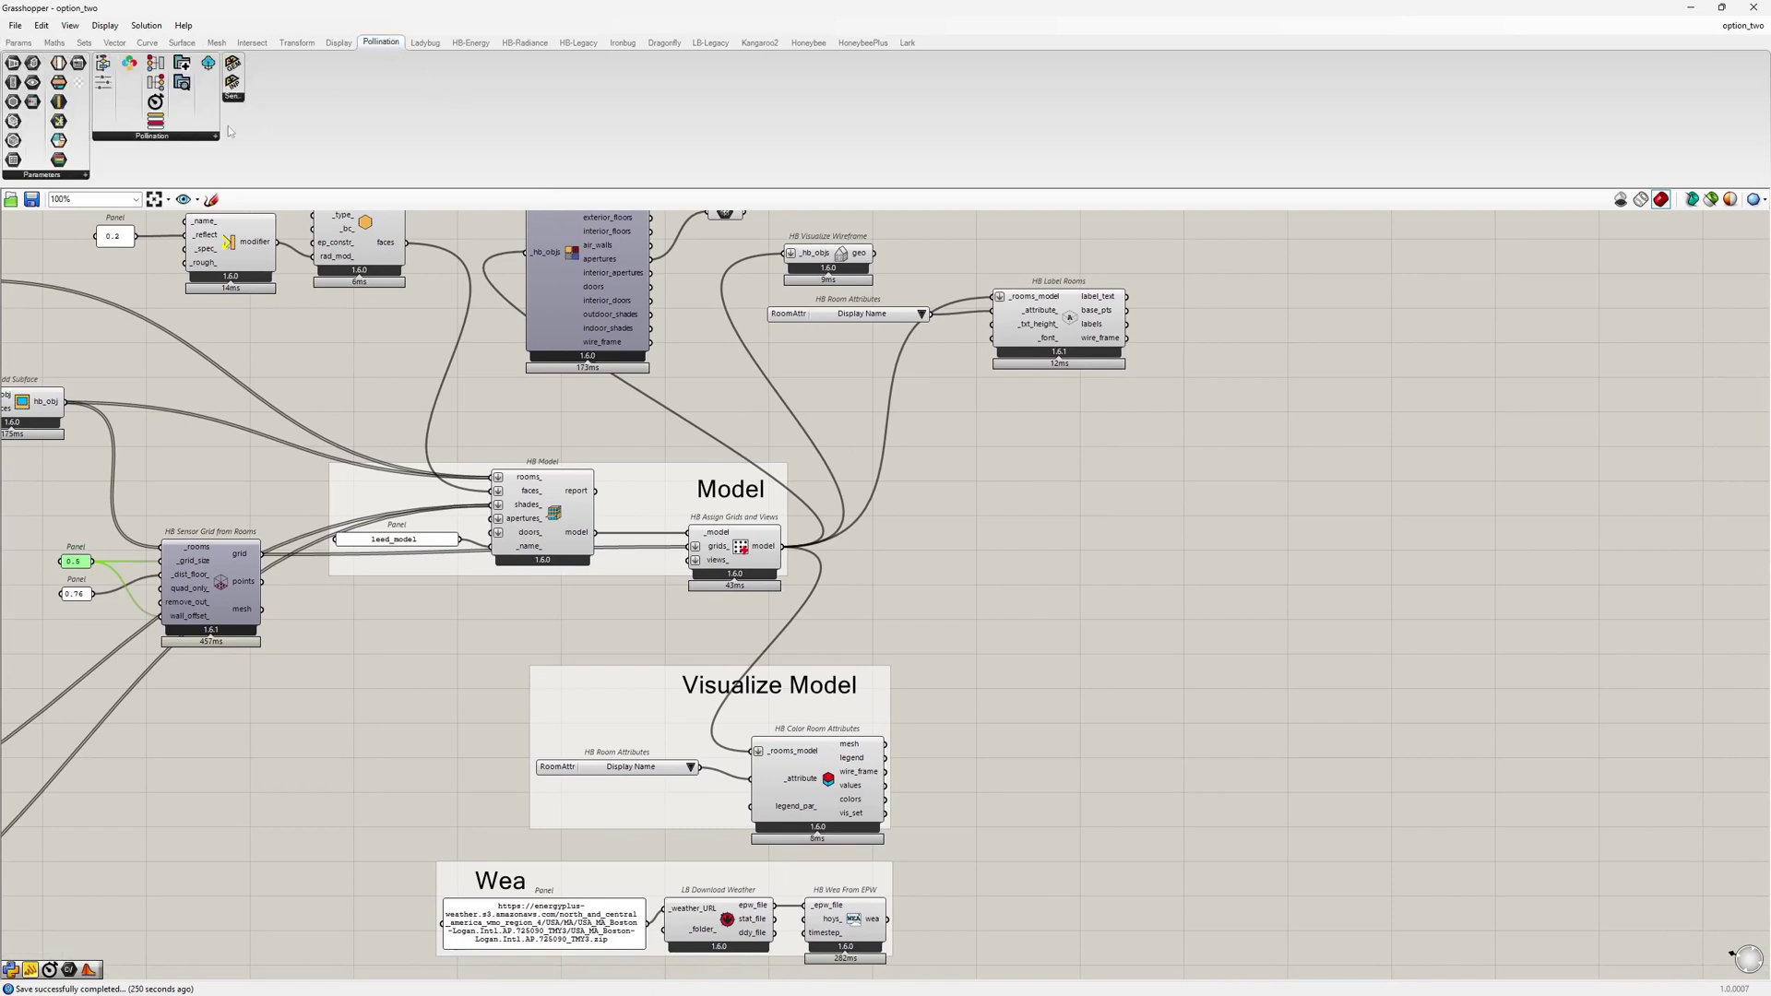
left_click(191, 144)
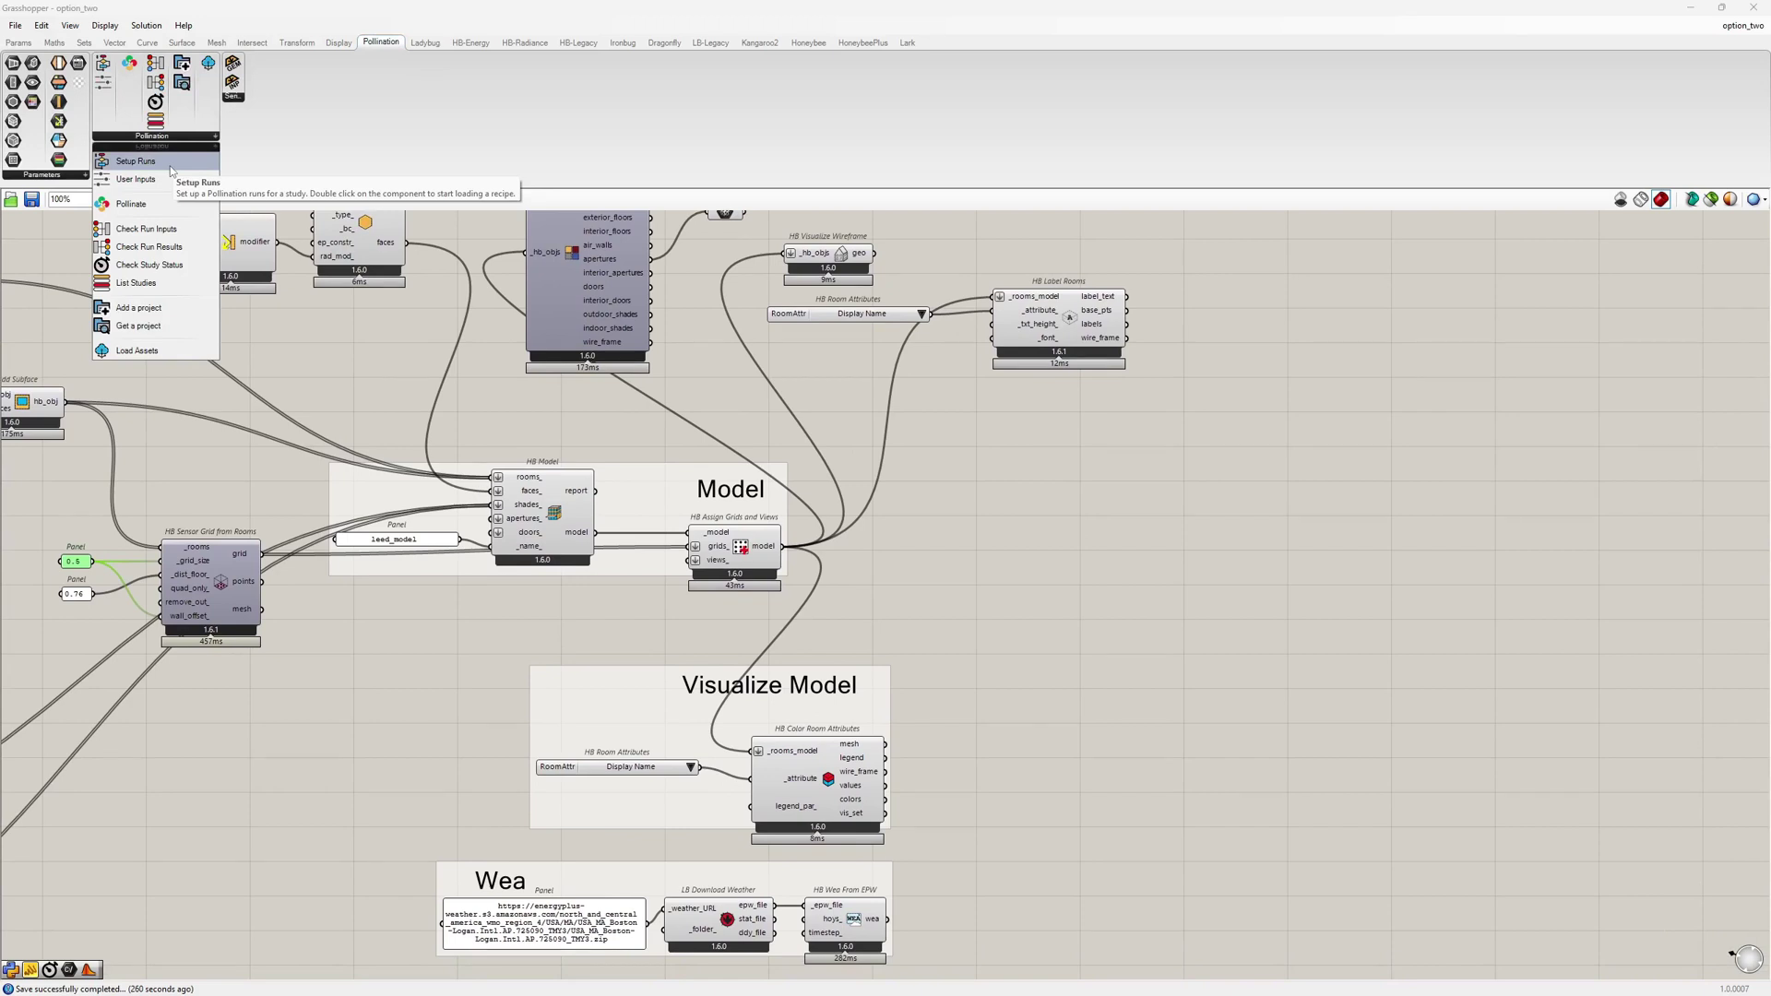
left_click(171, 171)
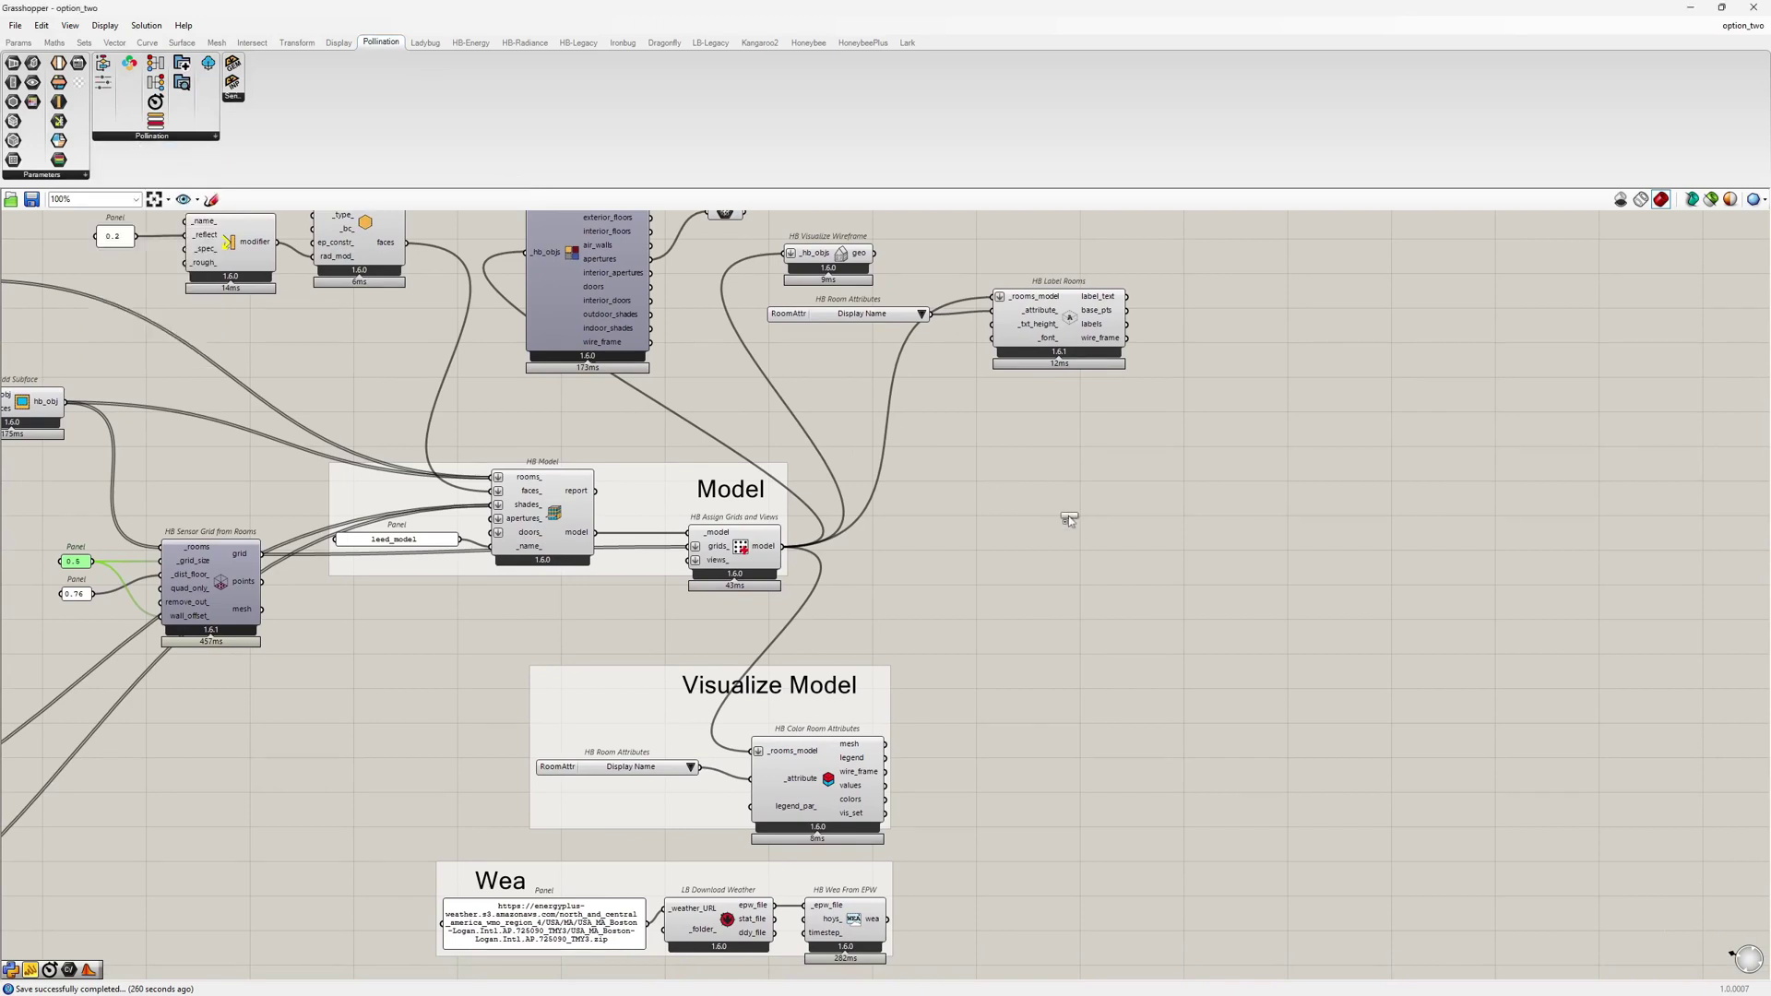
left_click(1025, 540)
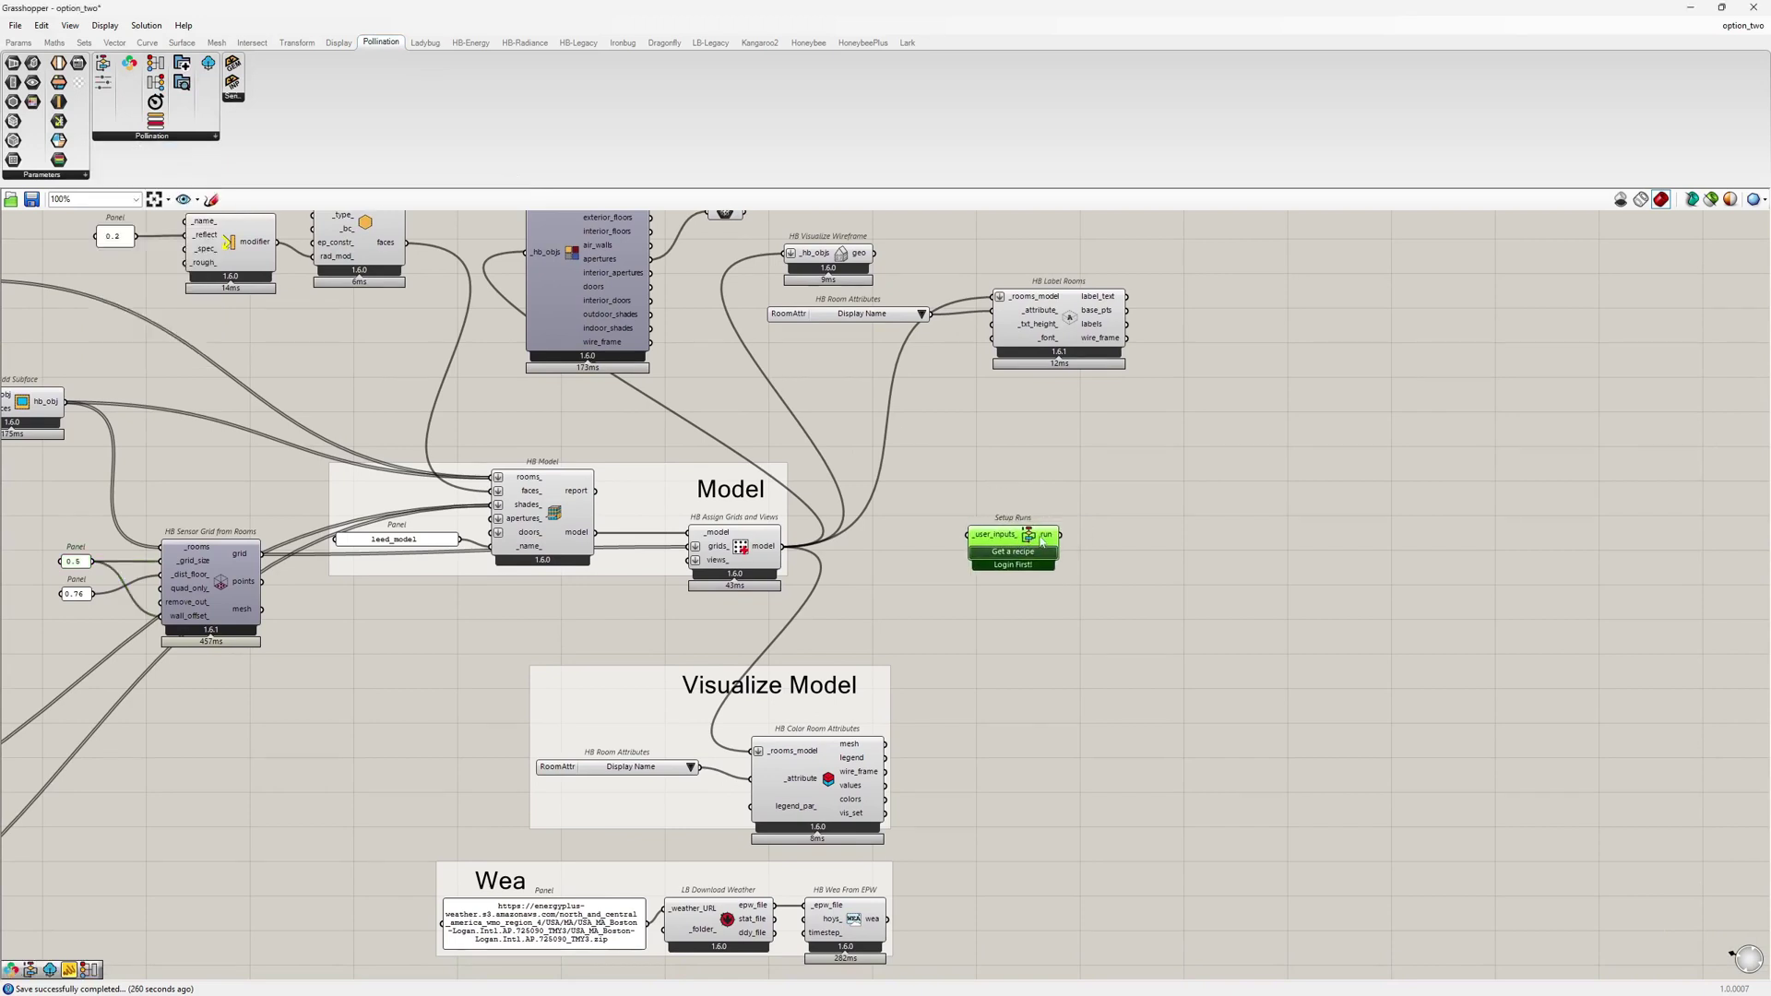
scroll(1010, 538, "up", 1)
scroll(976, 529, "up", 1)
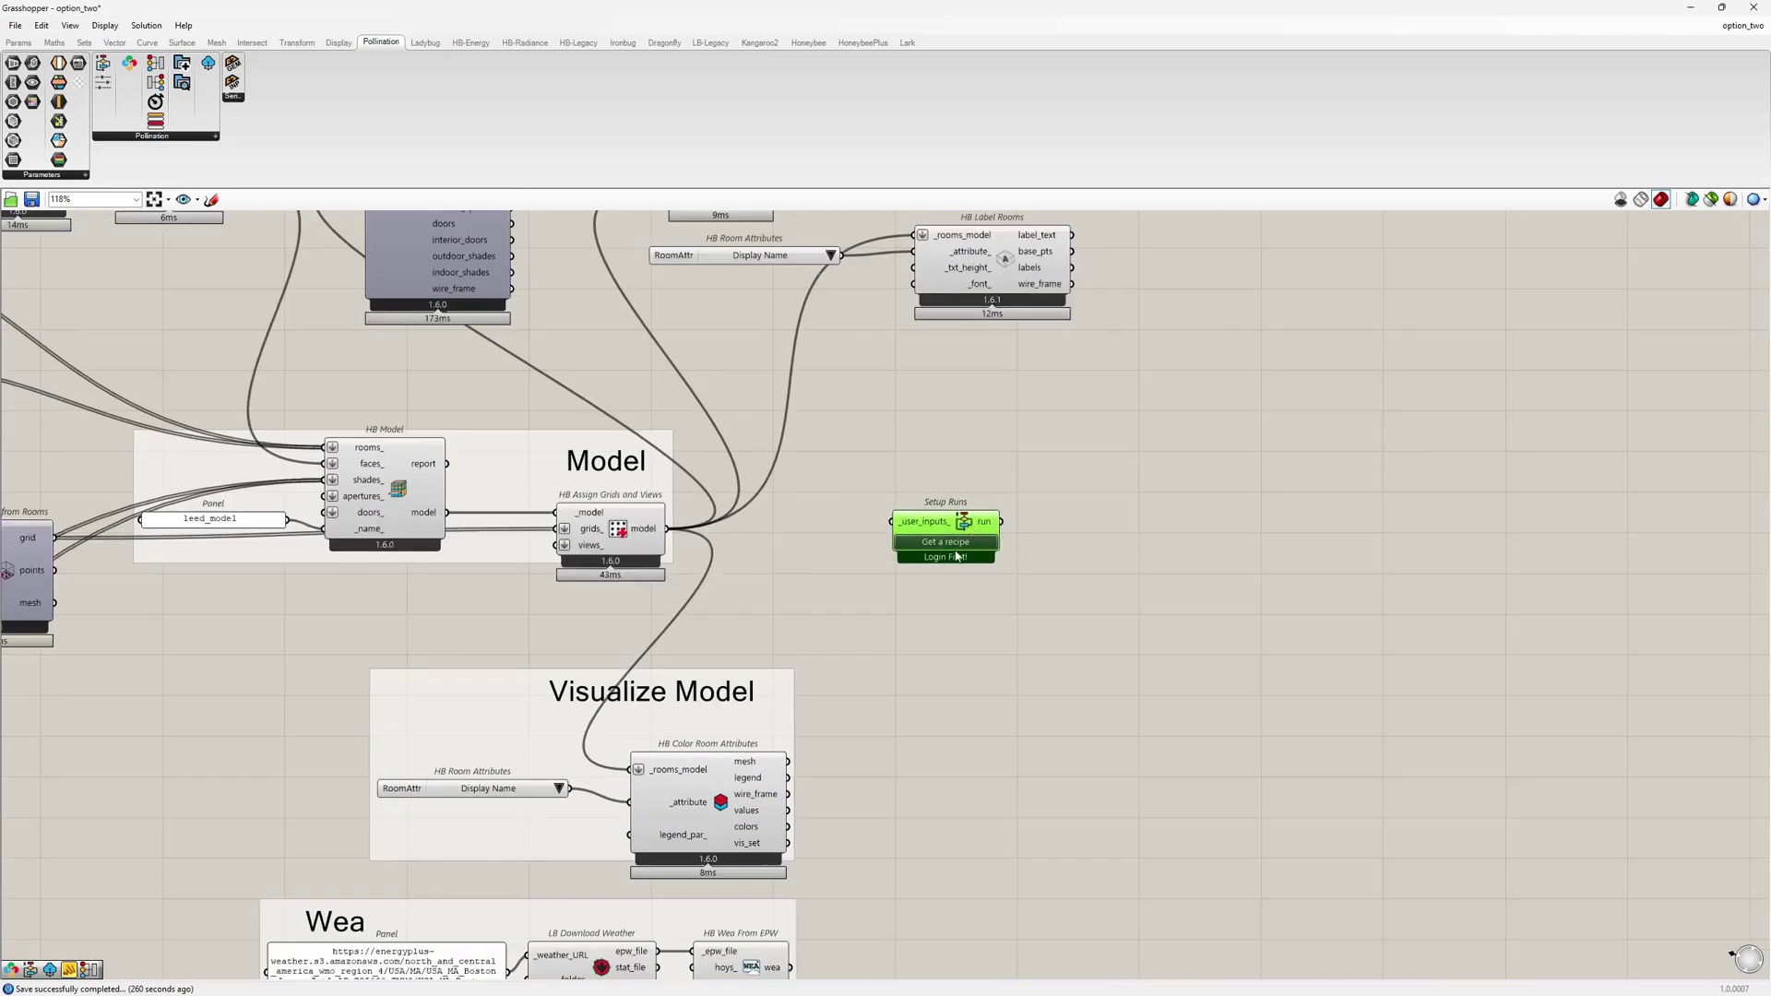
left_click(949, 543)
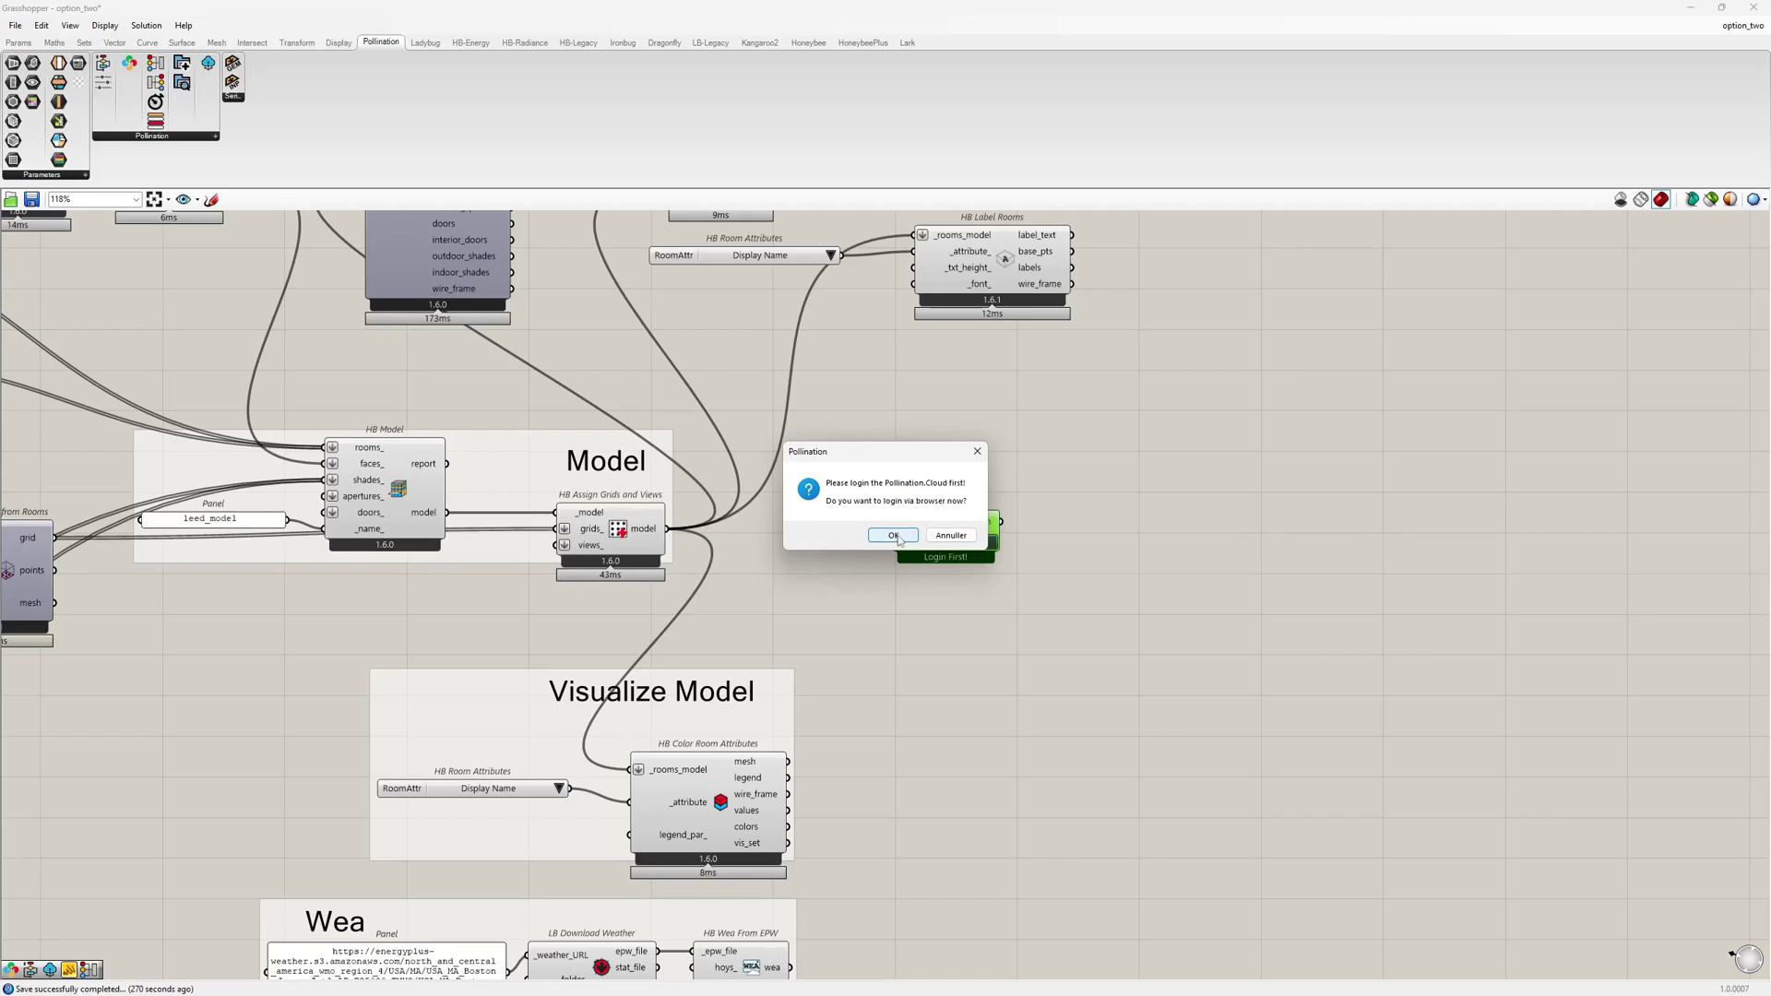
- Authorise Pollination Cloud through the browser using the first Google account
left_click(895, 536)
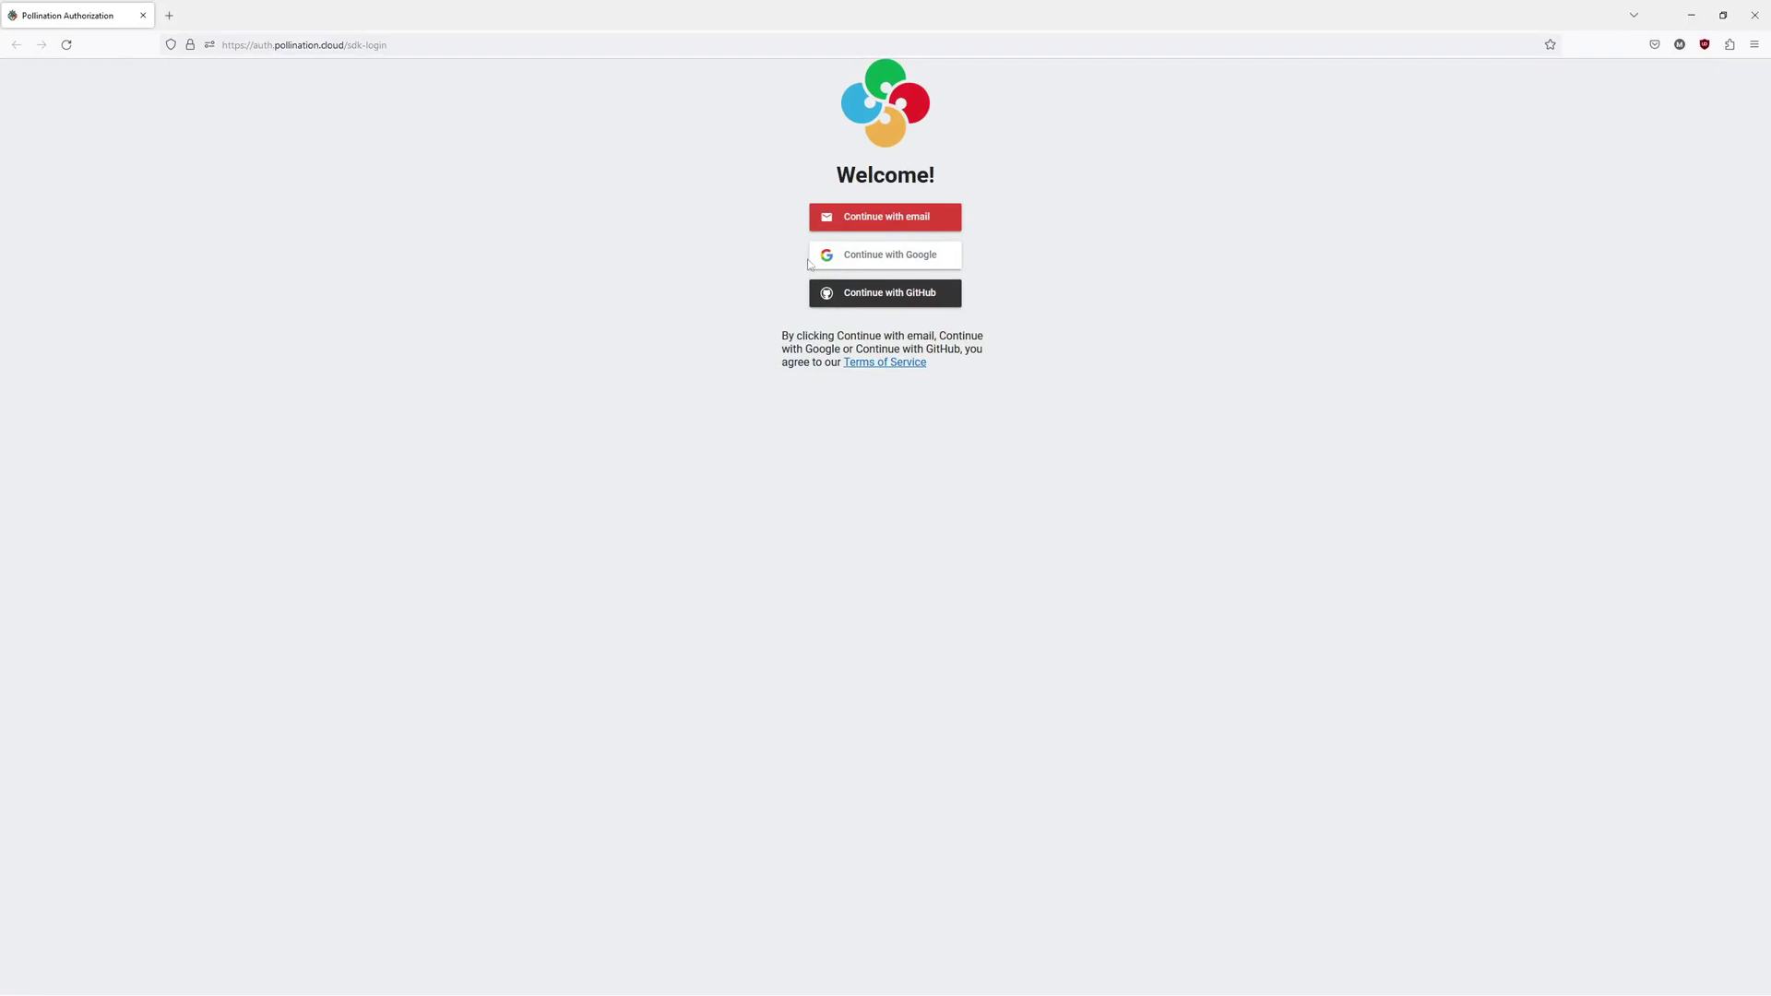
left_click(902, 260)
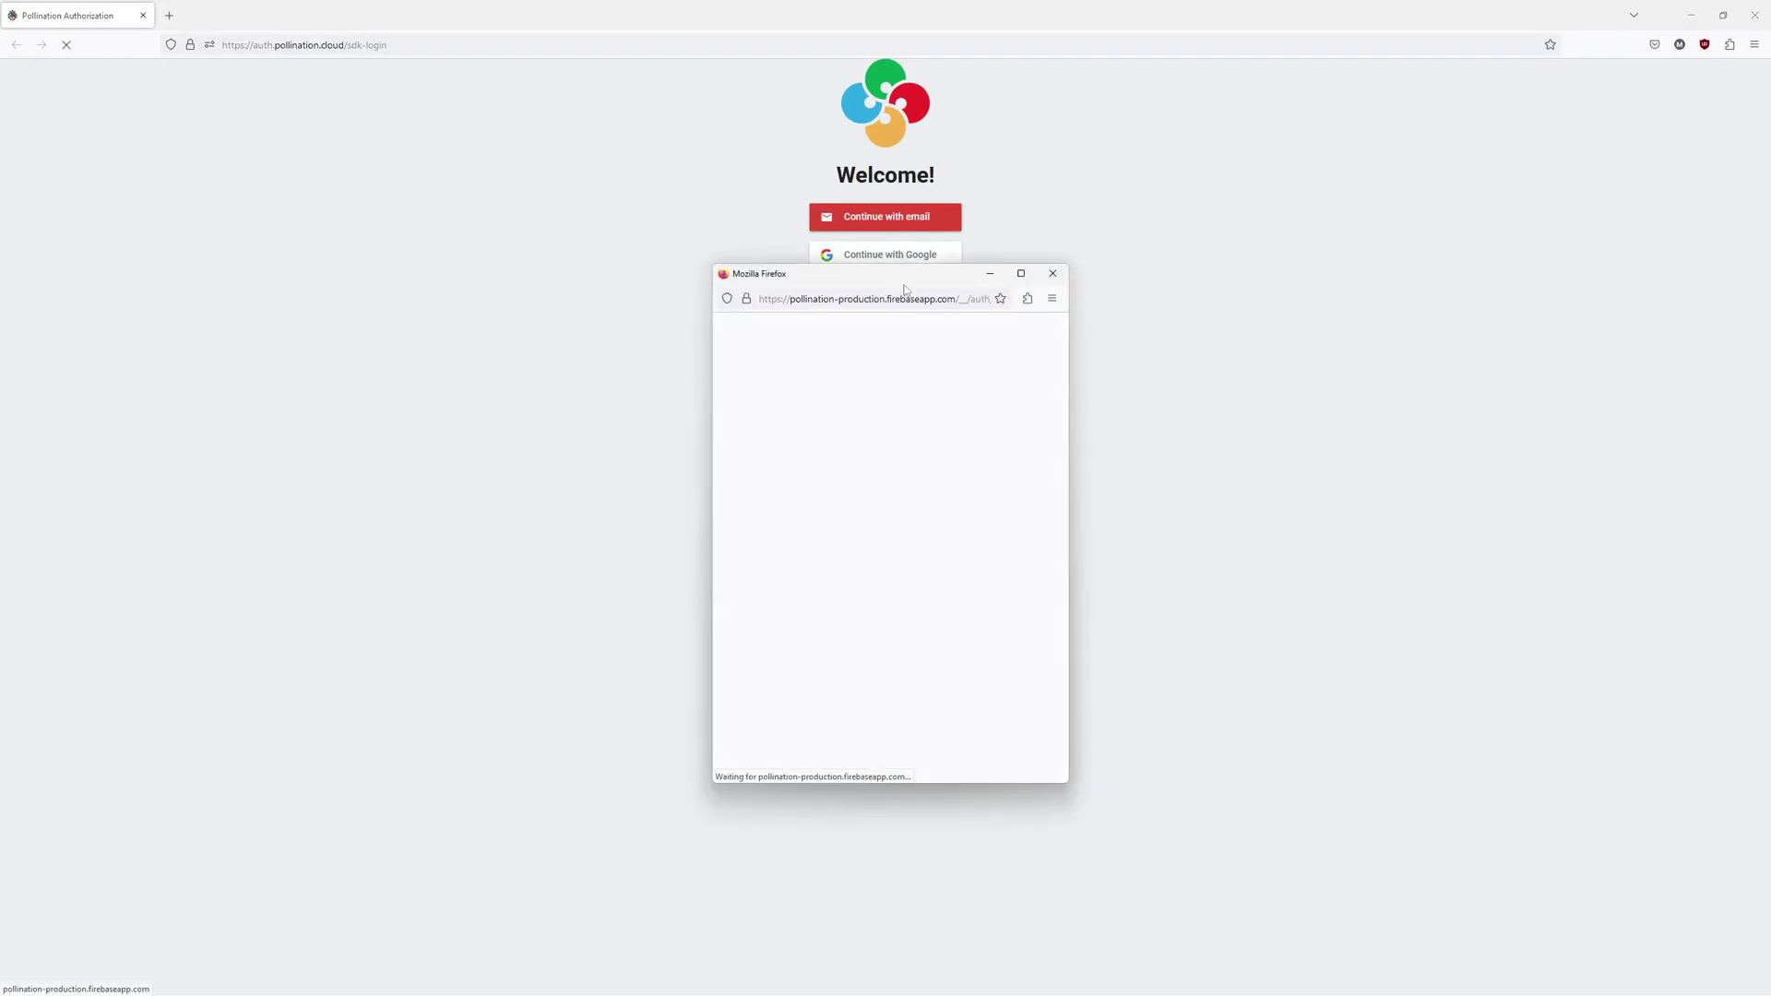
left_click(867, 452)
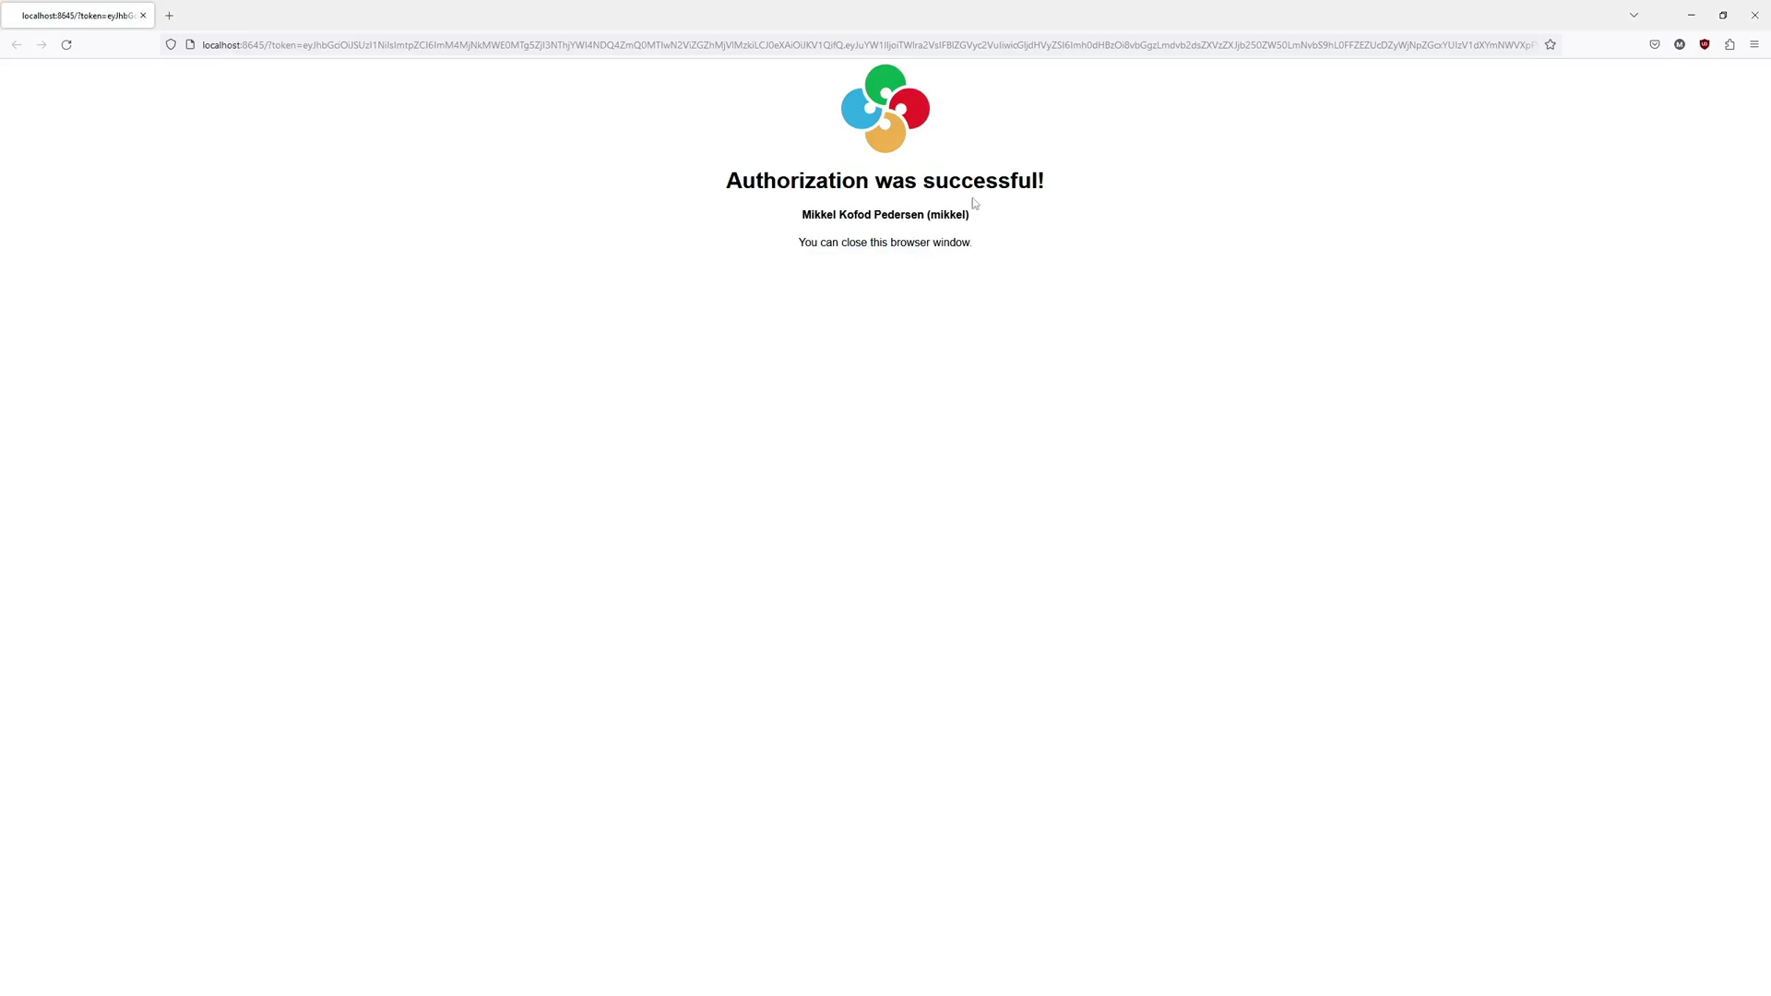
left_click(1752, 23)
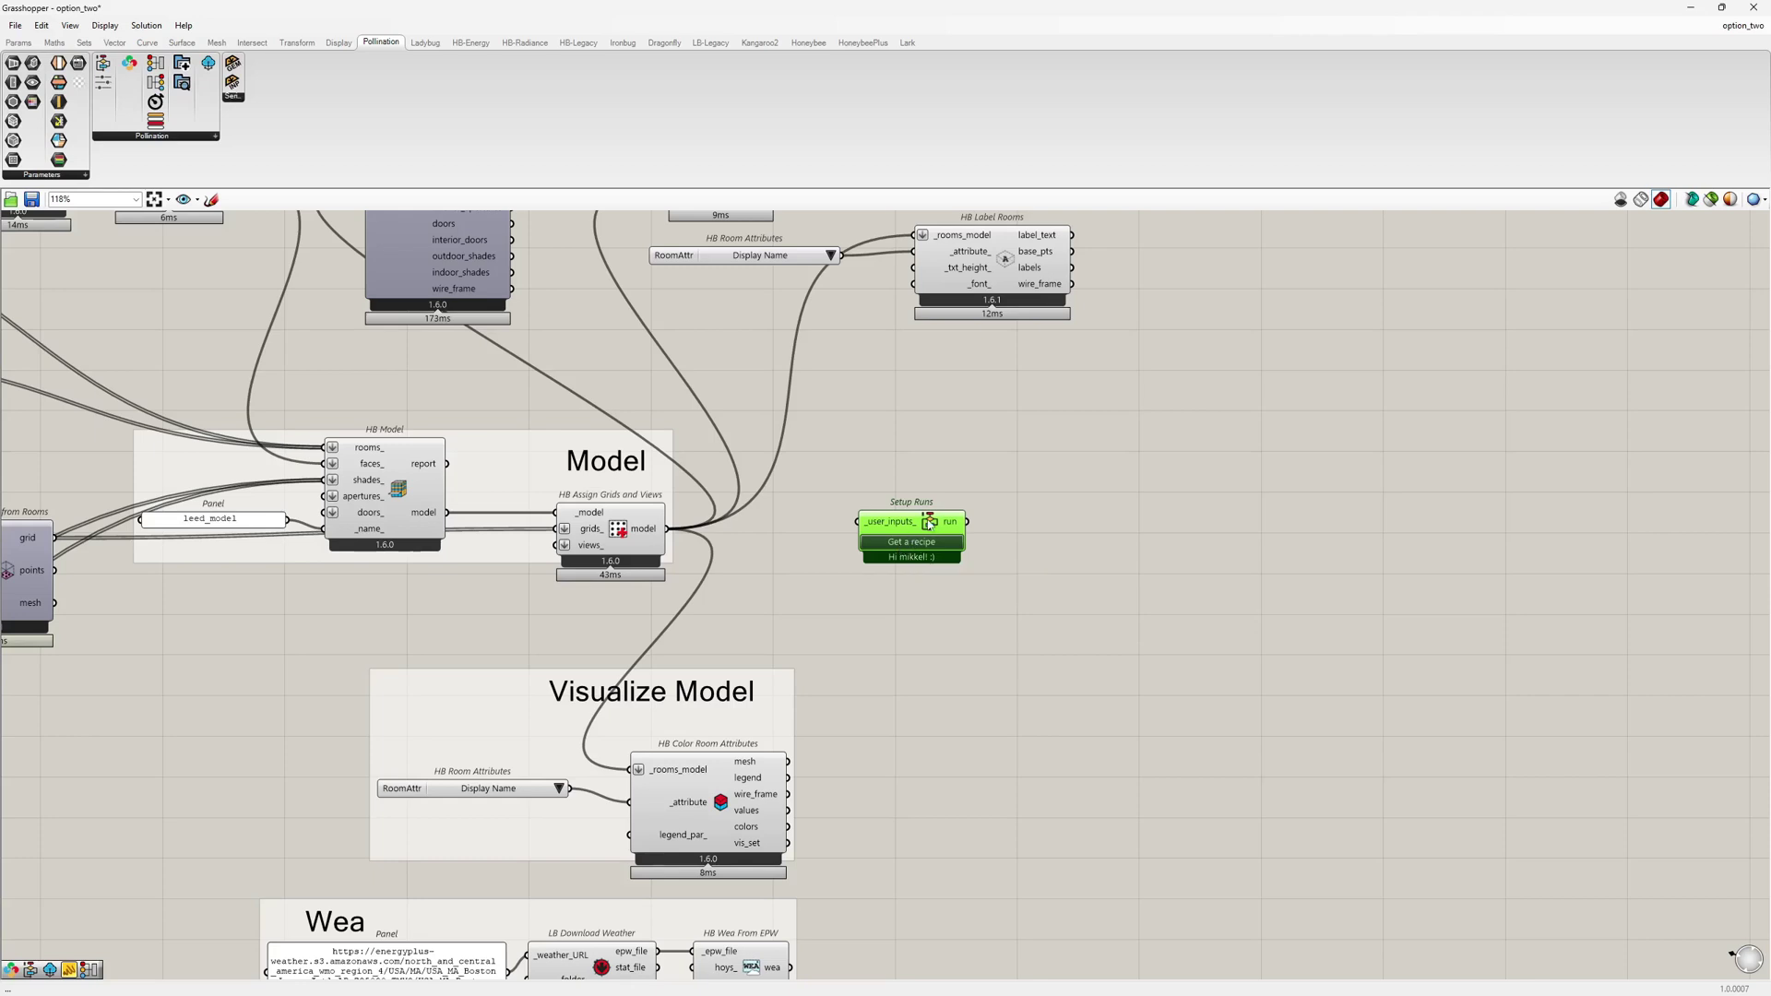
left_click_drag(931, 522, 926, 520)
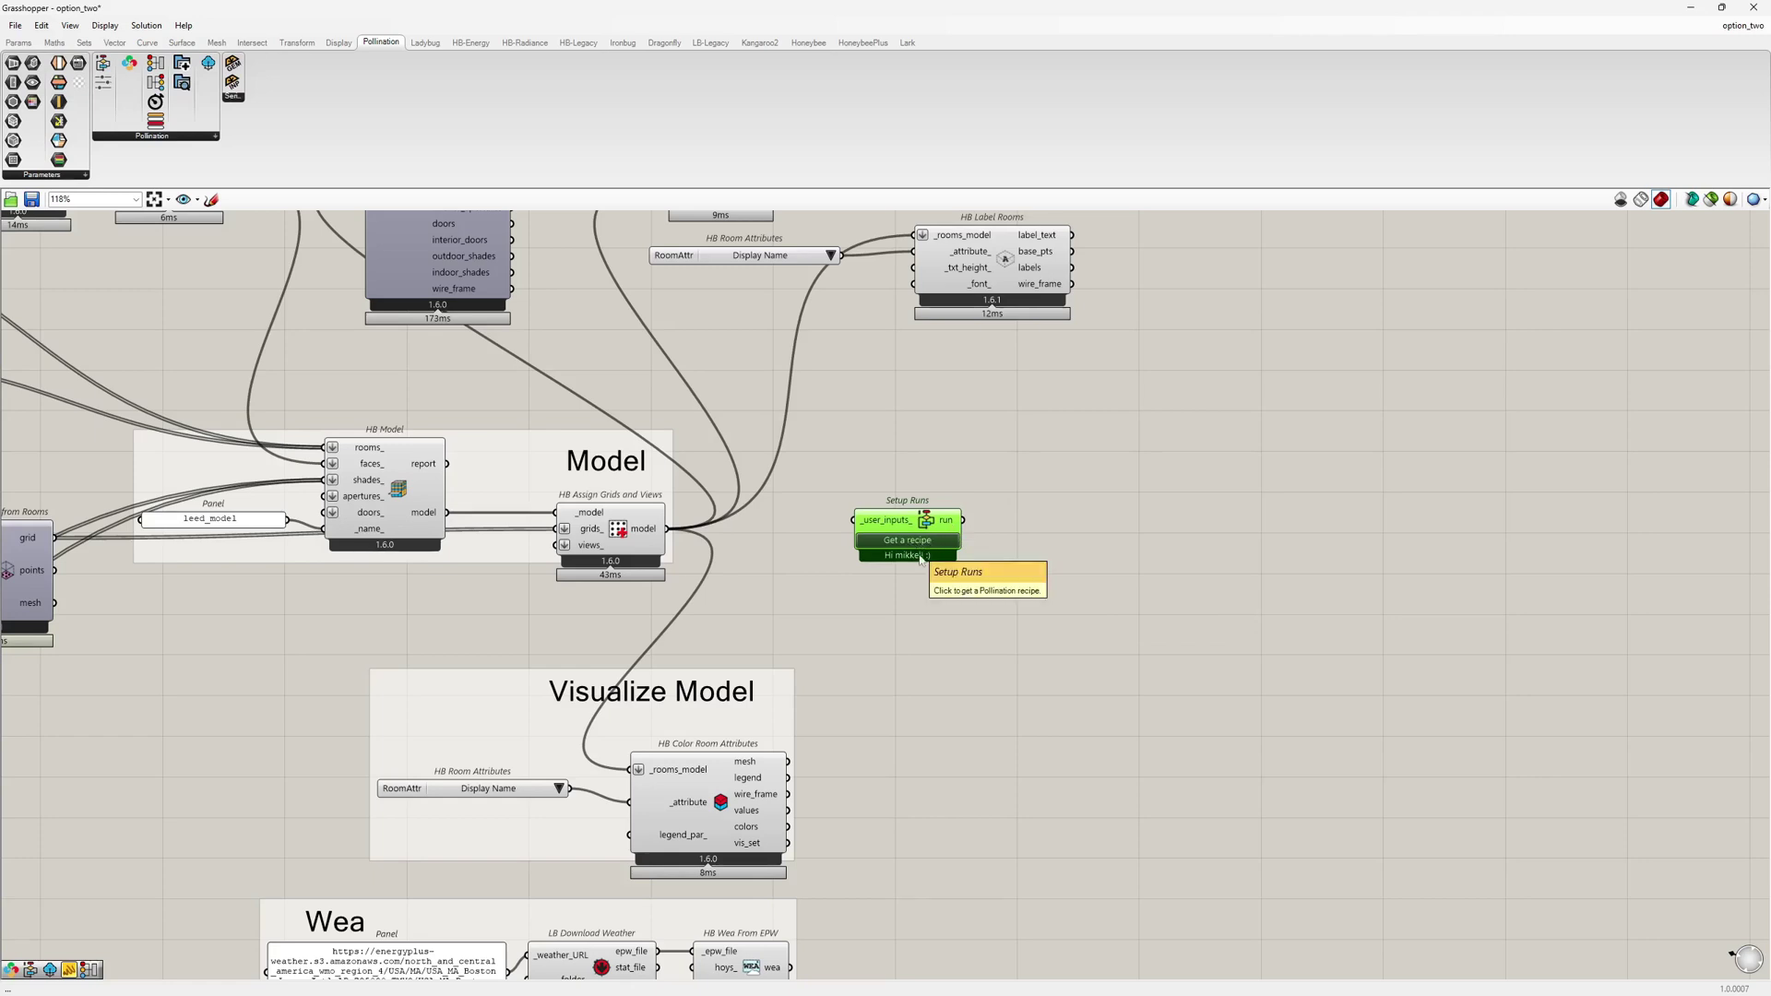
- In the Select a recipe dialog, browse projects and choose the ladybug-tools demo project
left_click(925, 541)
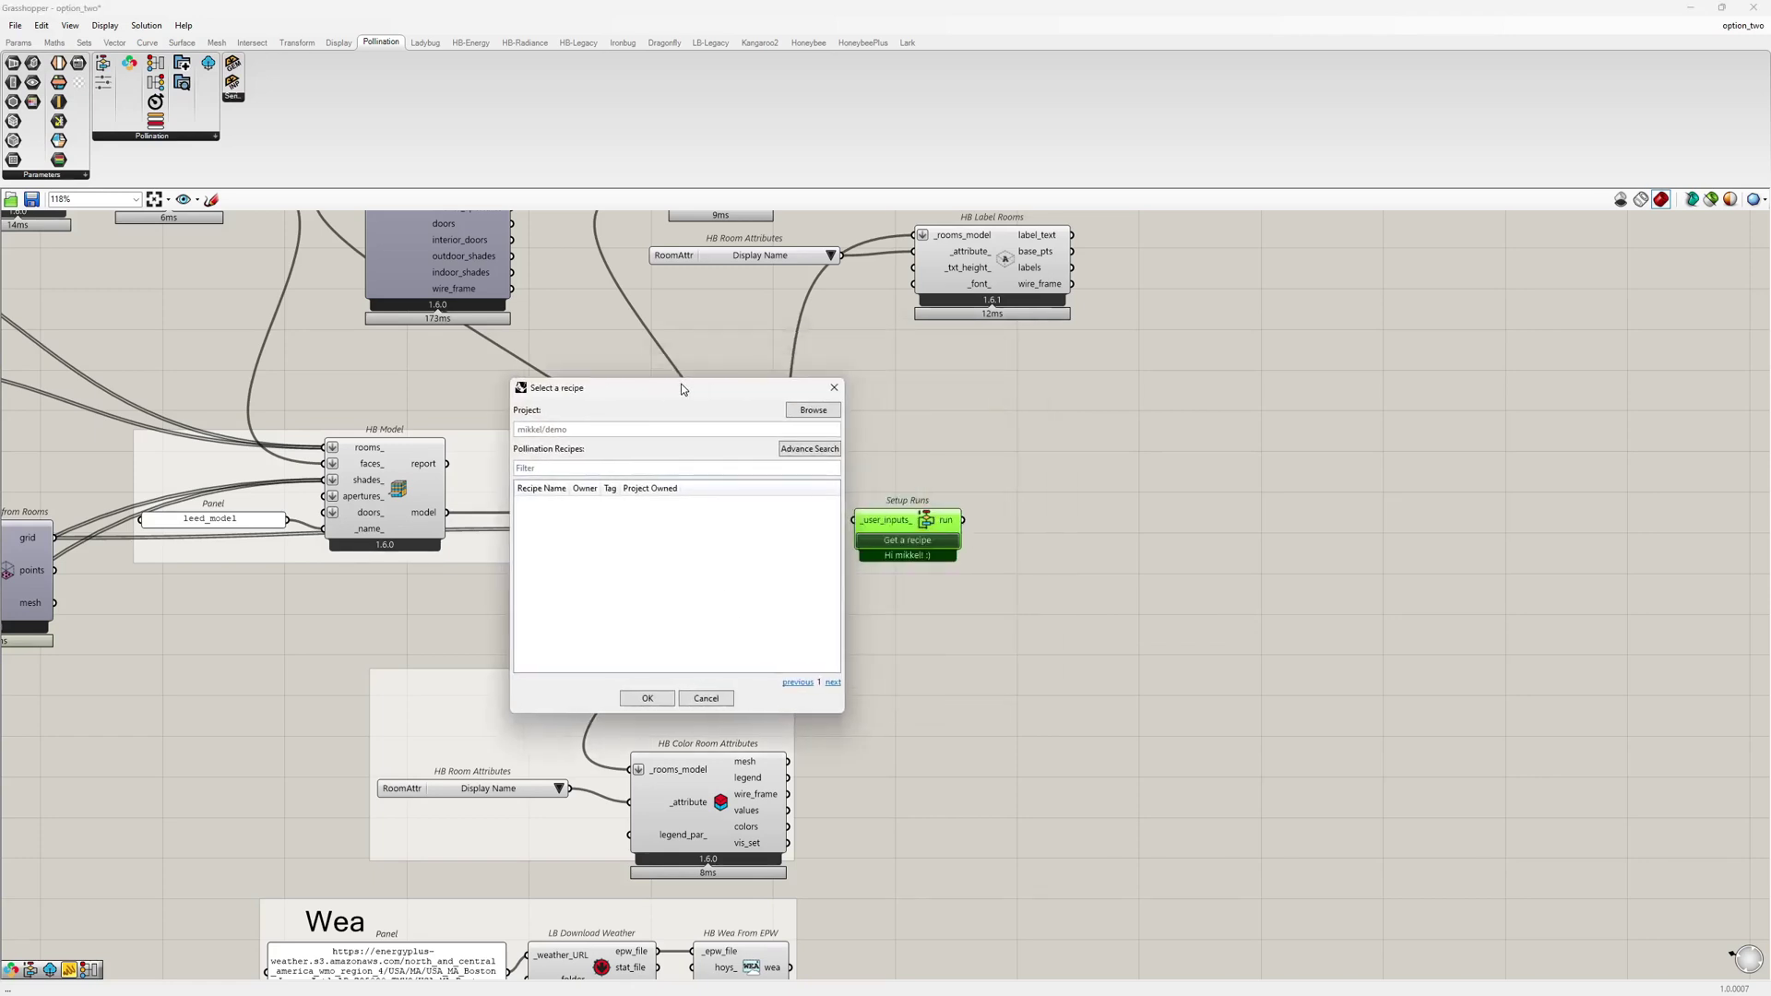
left_click_drag(891, 334, 677, 327)
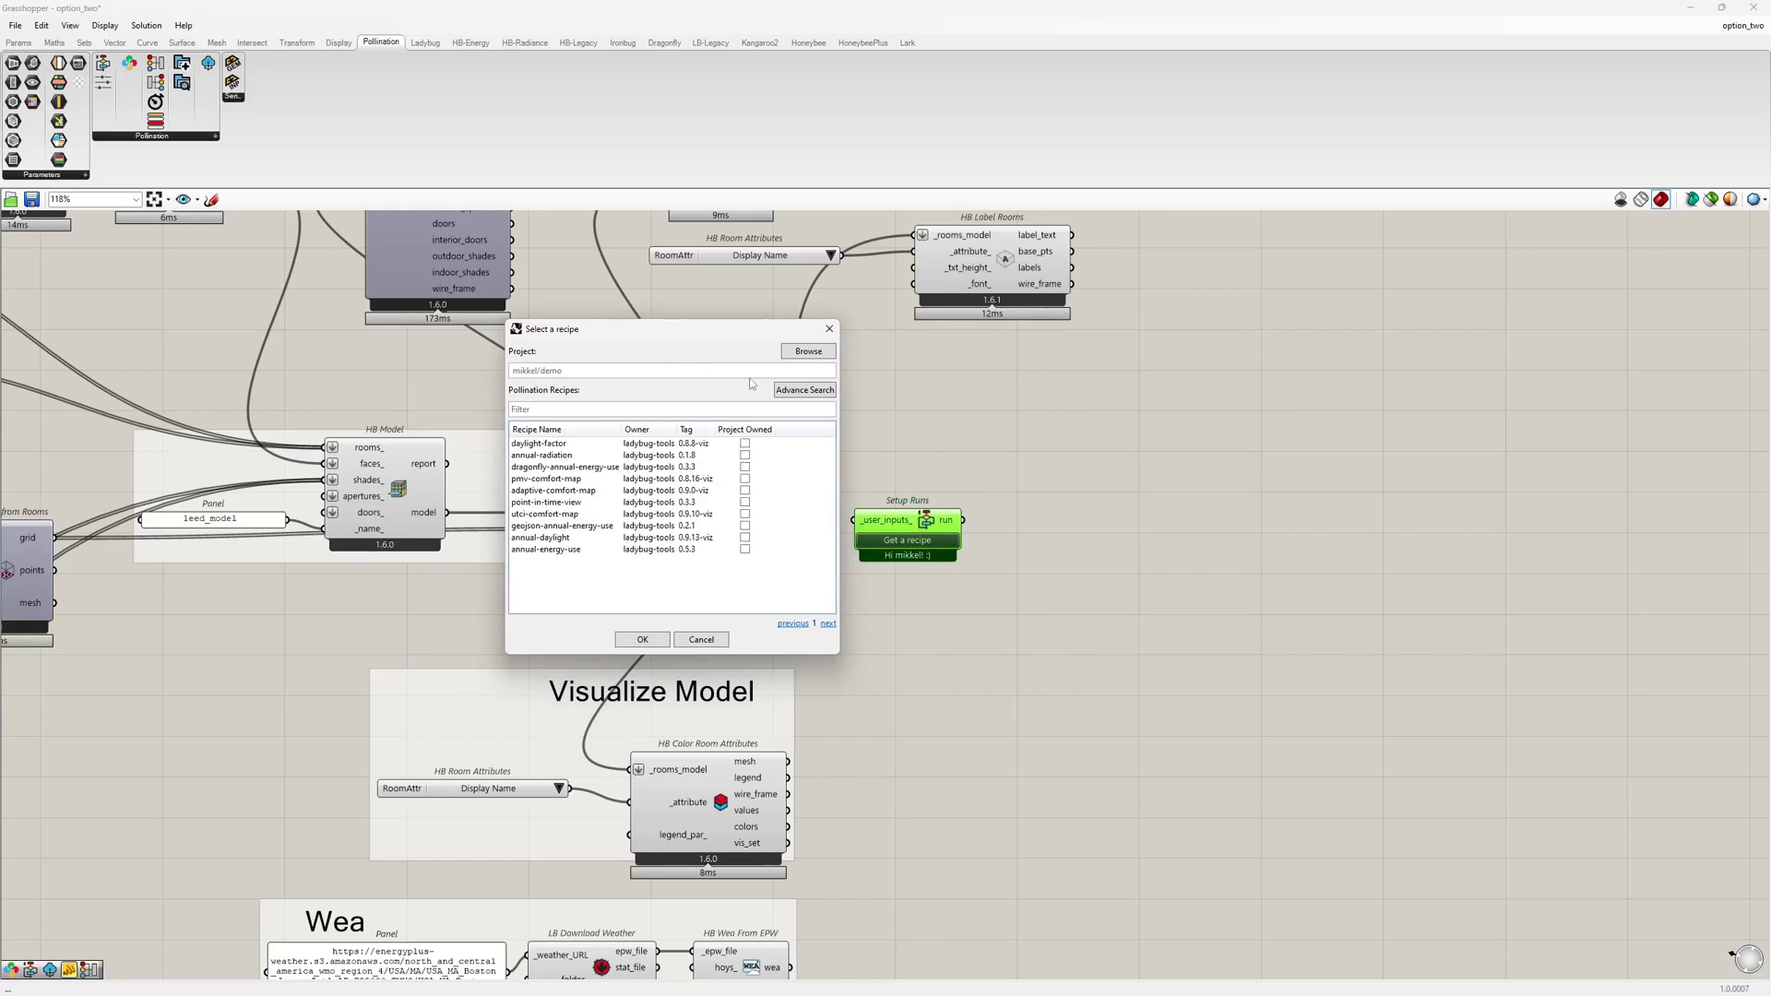
left_click(802, 354)
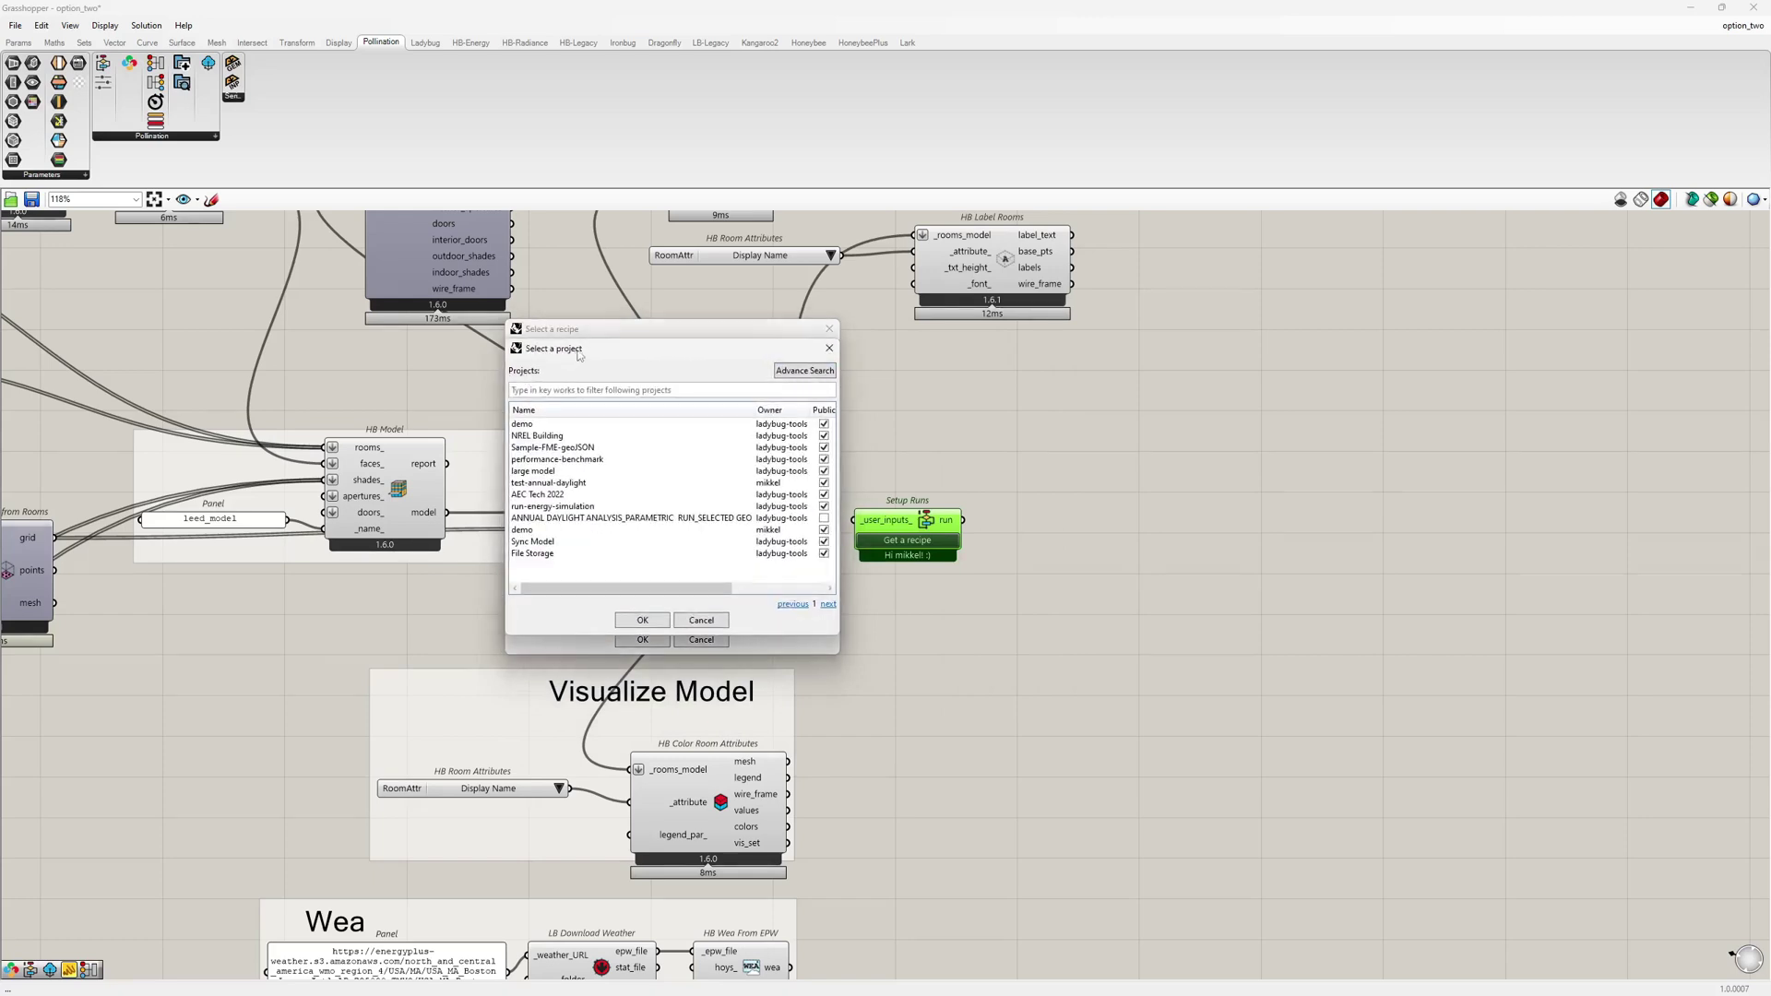
left_click(619, 440)
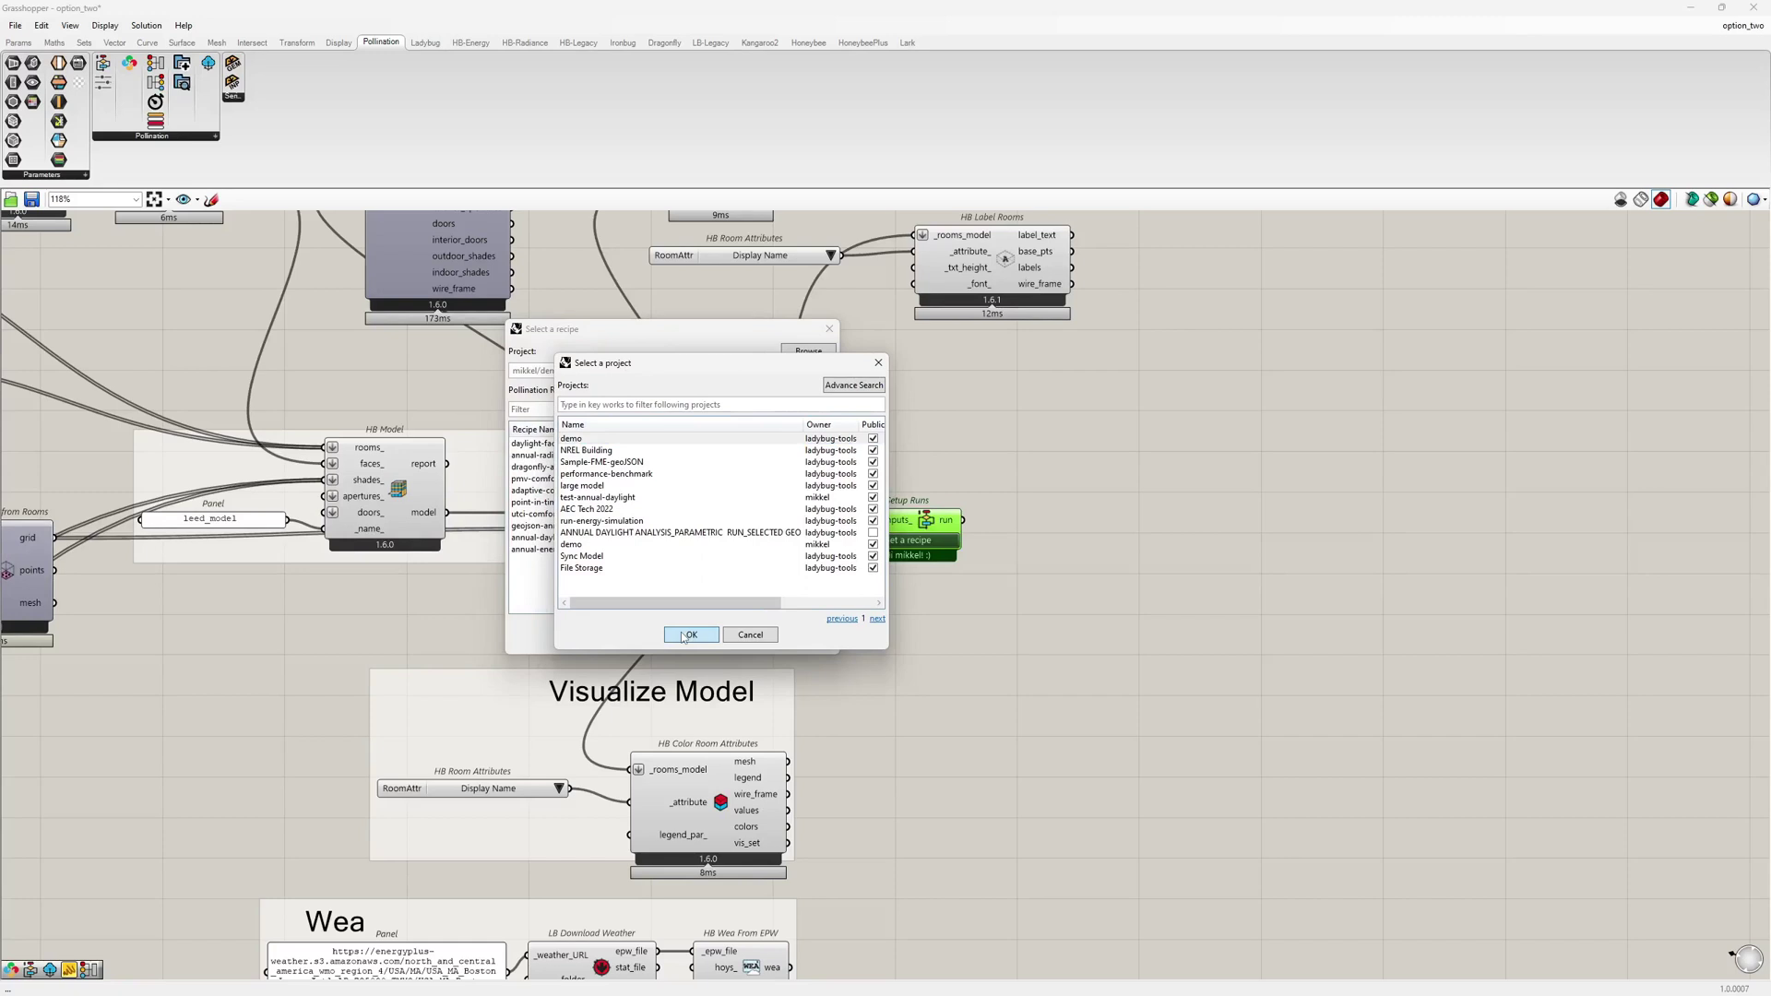
left_click(683, 635)
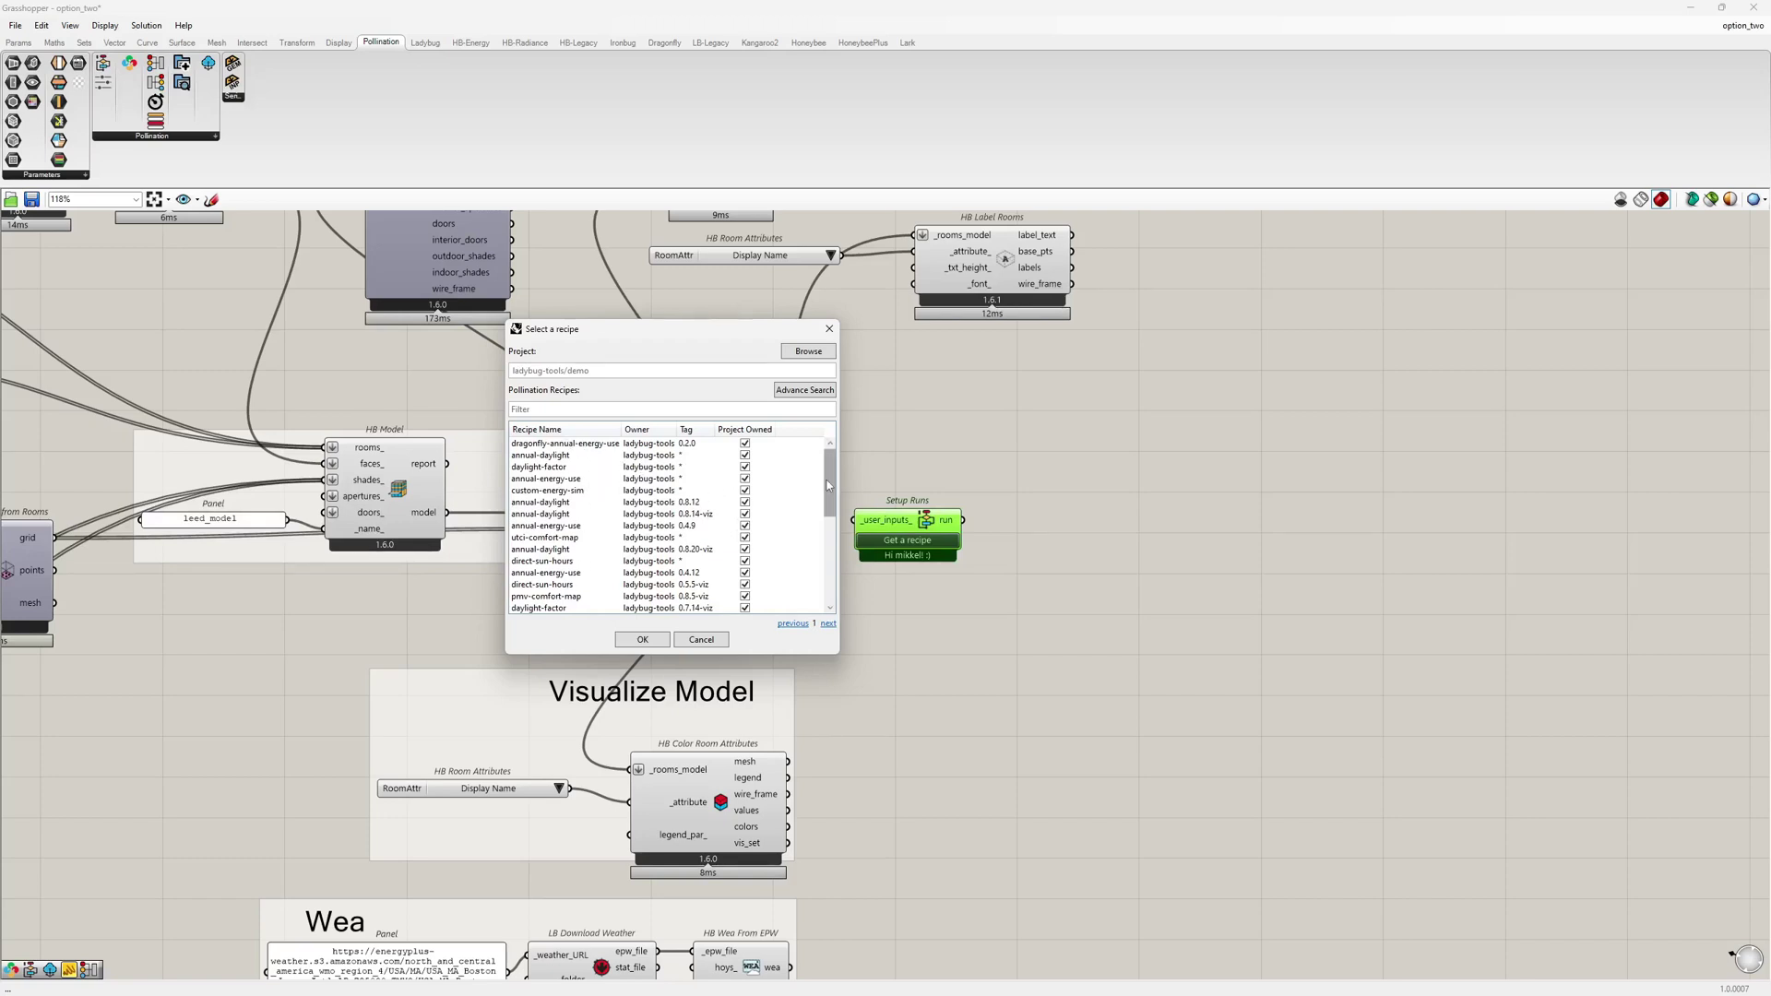
left_click_drag(829, 480, 825, 577)
- Search recipes for 'leed' and select leed-daylight-option-two from the filtered list
left_click(568, 608)
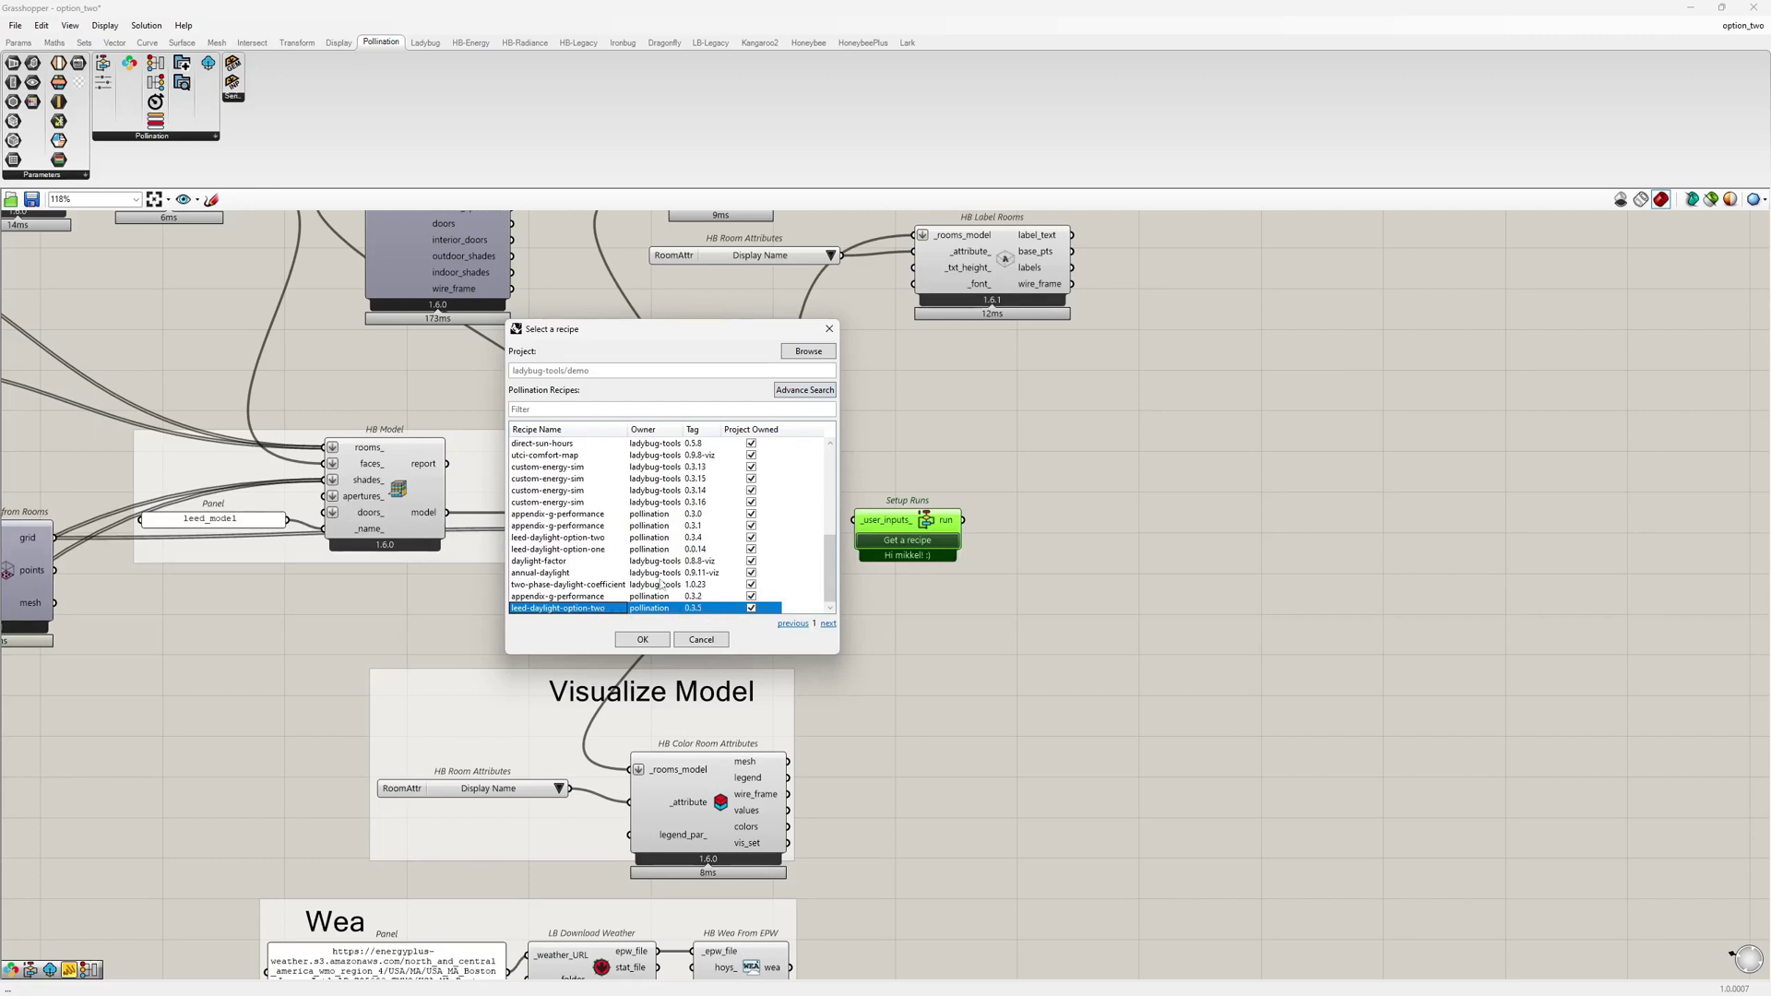
left_click(810, 392)
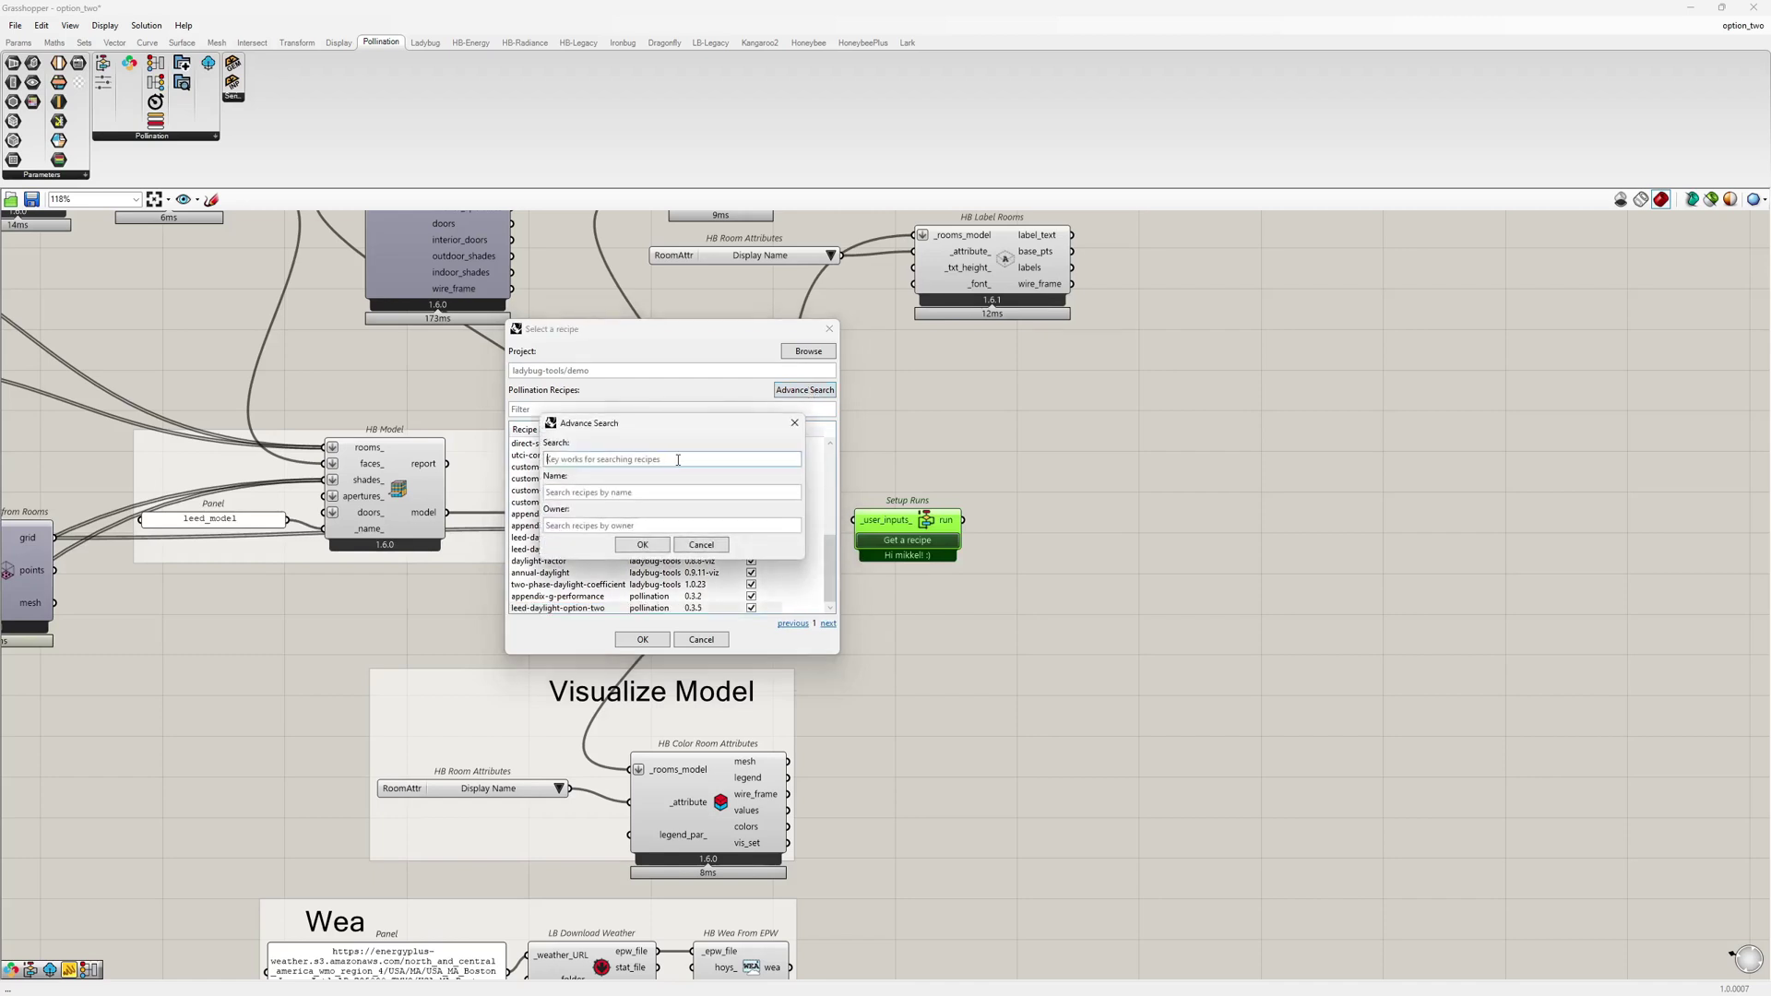
type("leed")
left_click(628, 547)
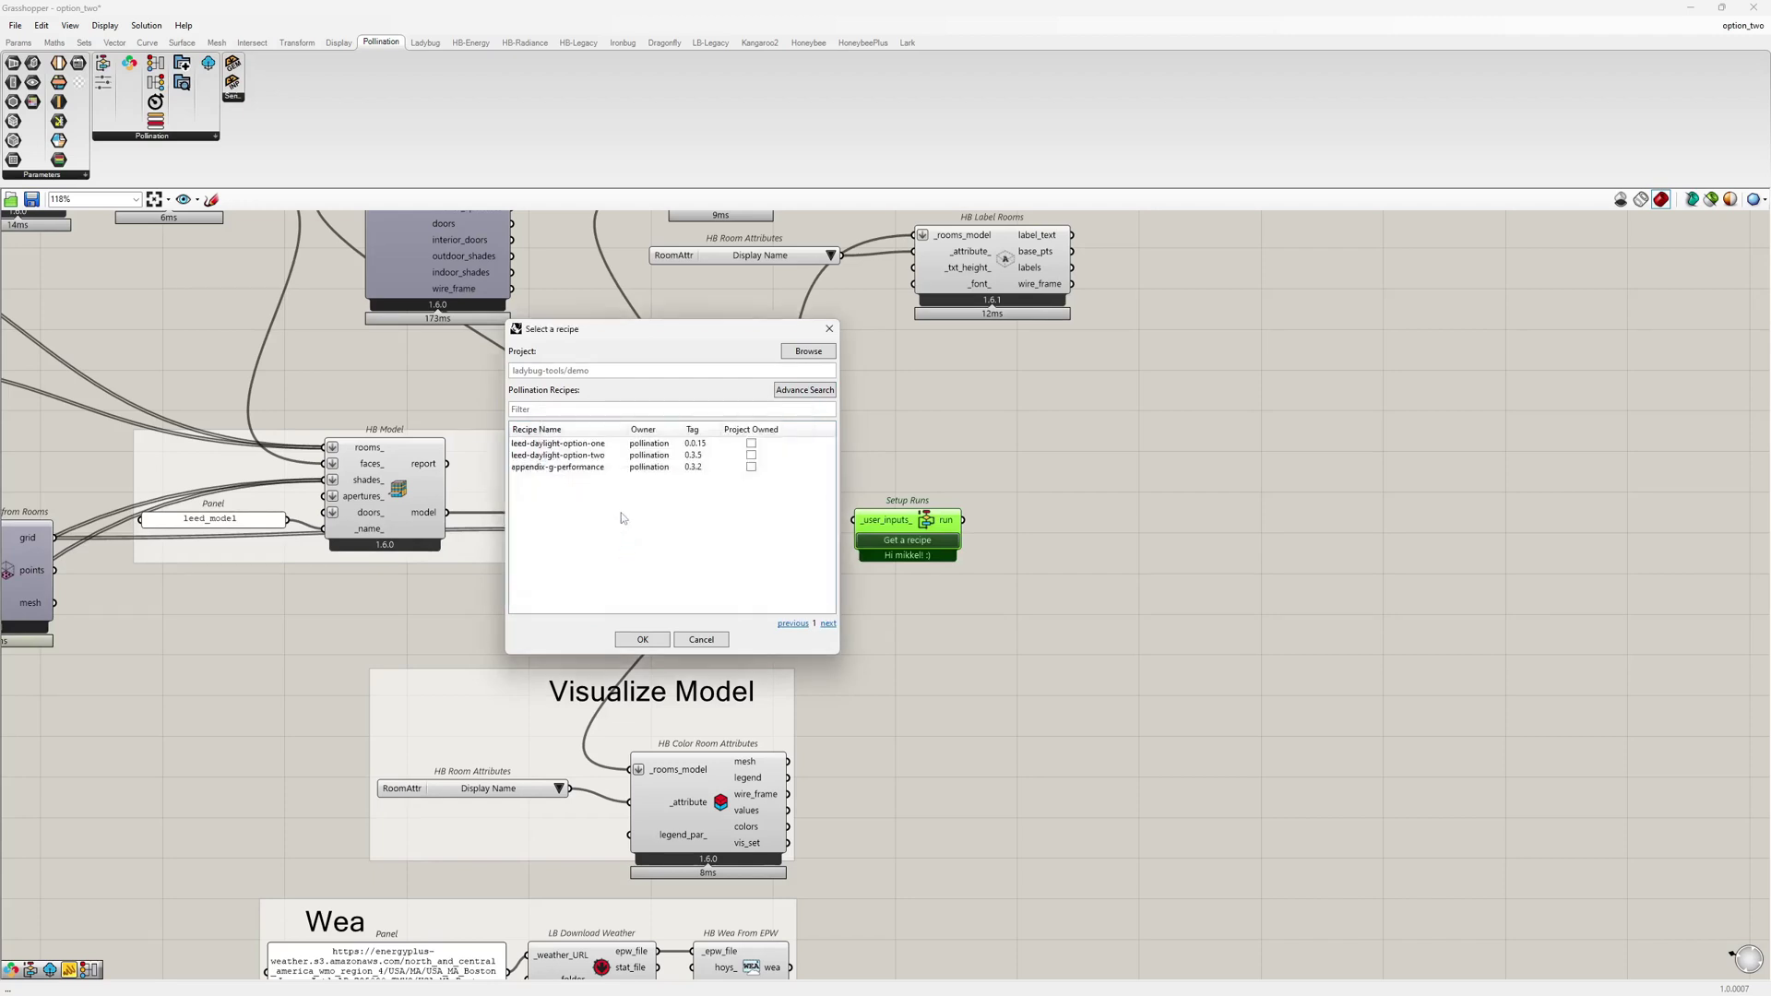
left_click(573, 460)
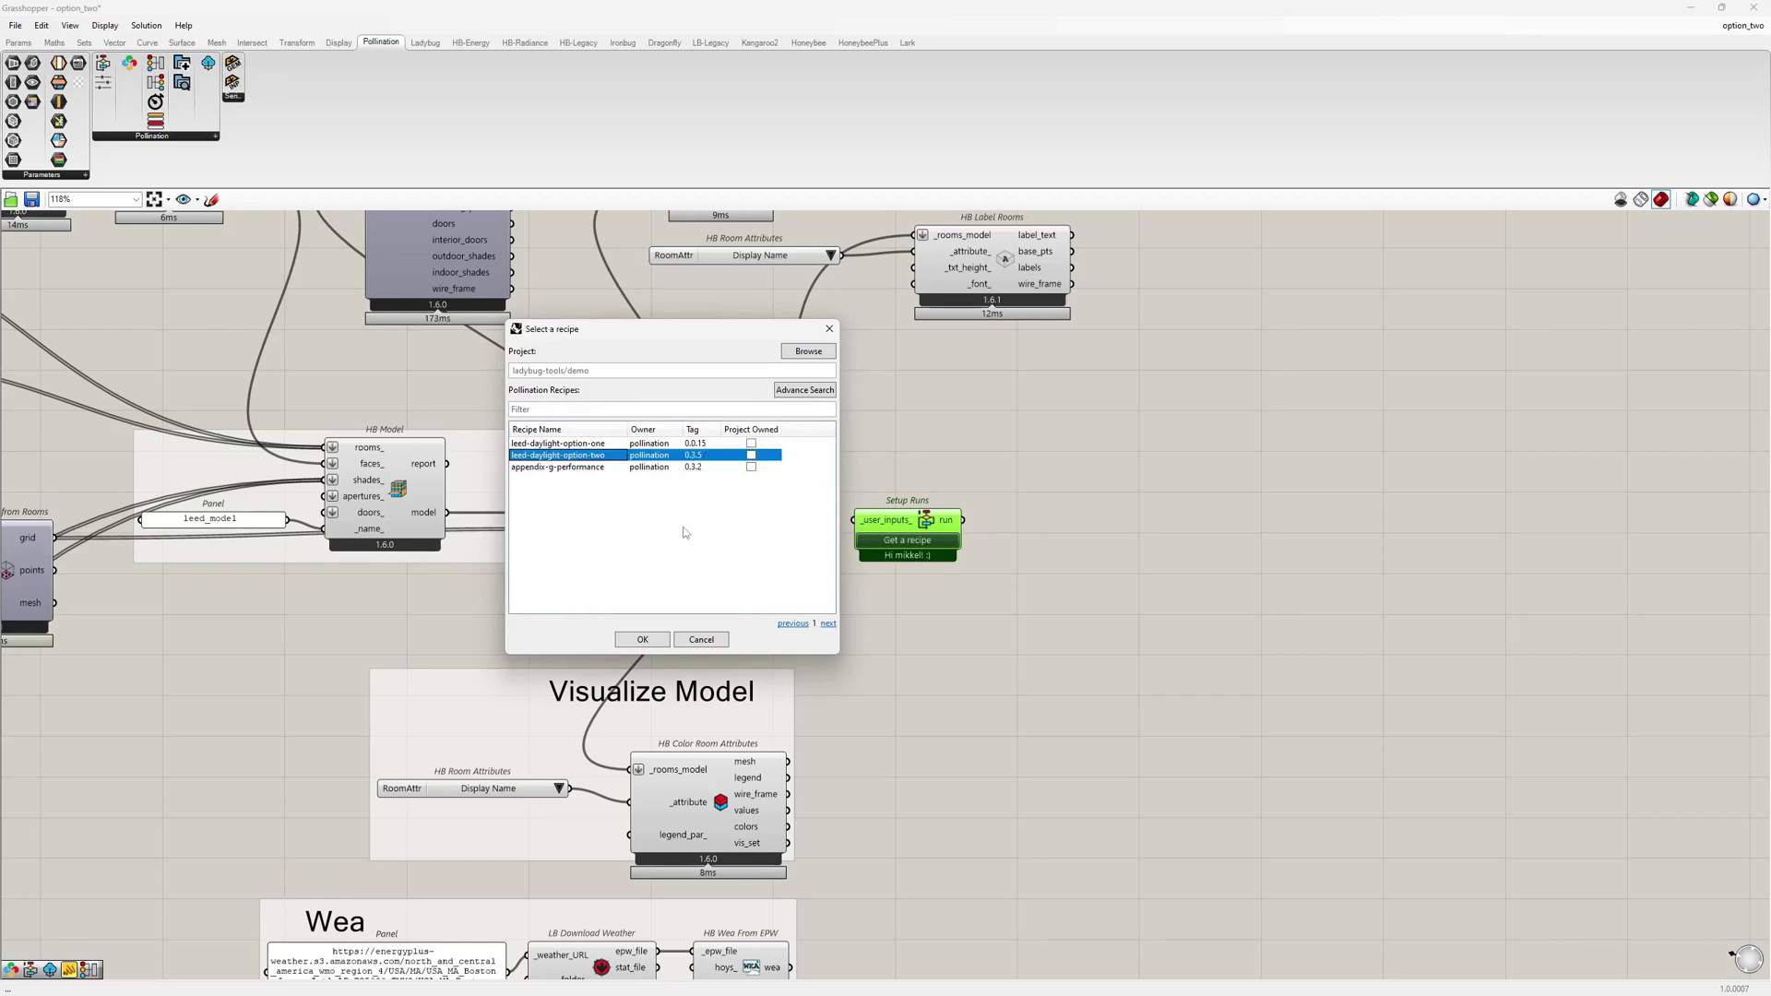
- Confirm the recipe, position its component and wire the grids-assigned model into _model
left_click(642, 639)
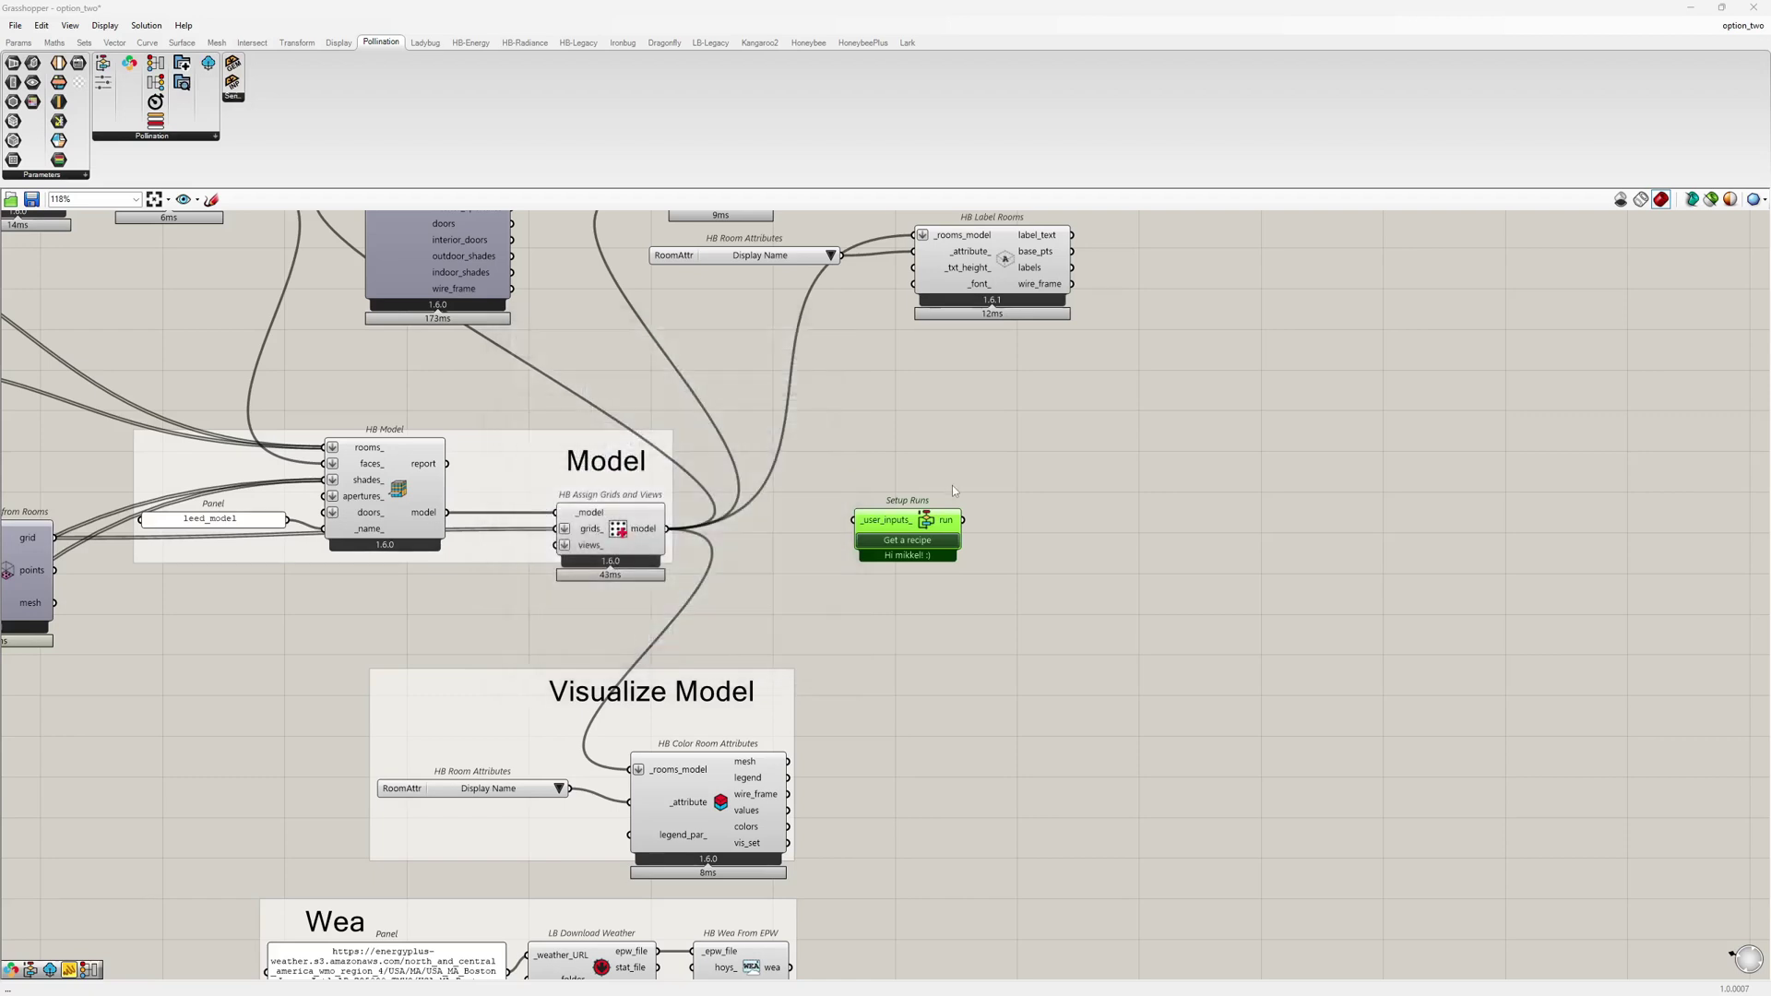
left_click_drag(934, 519, 965, 521)
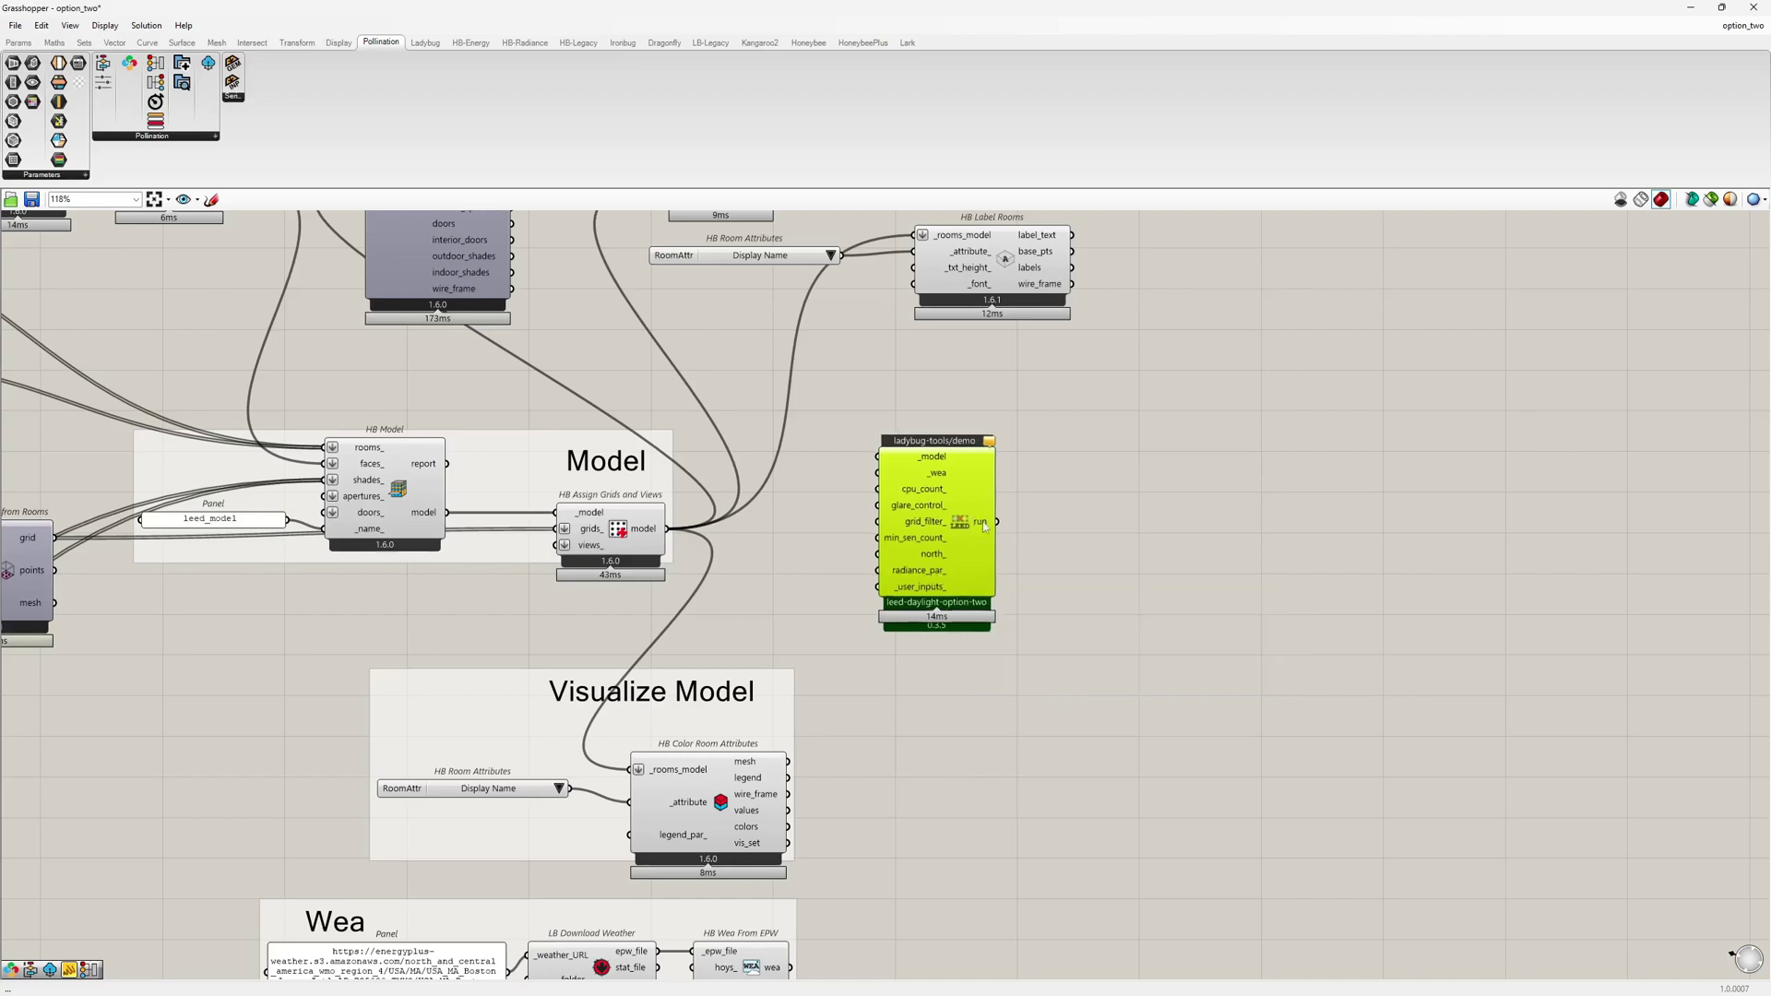
left_click_drag(934, 576, 985, 617)
left_click(782, 561)
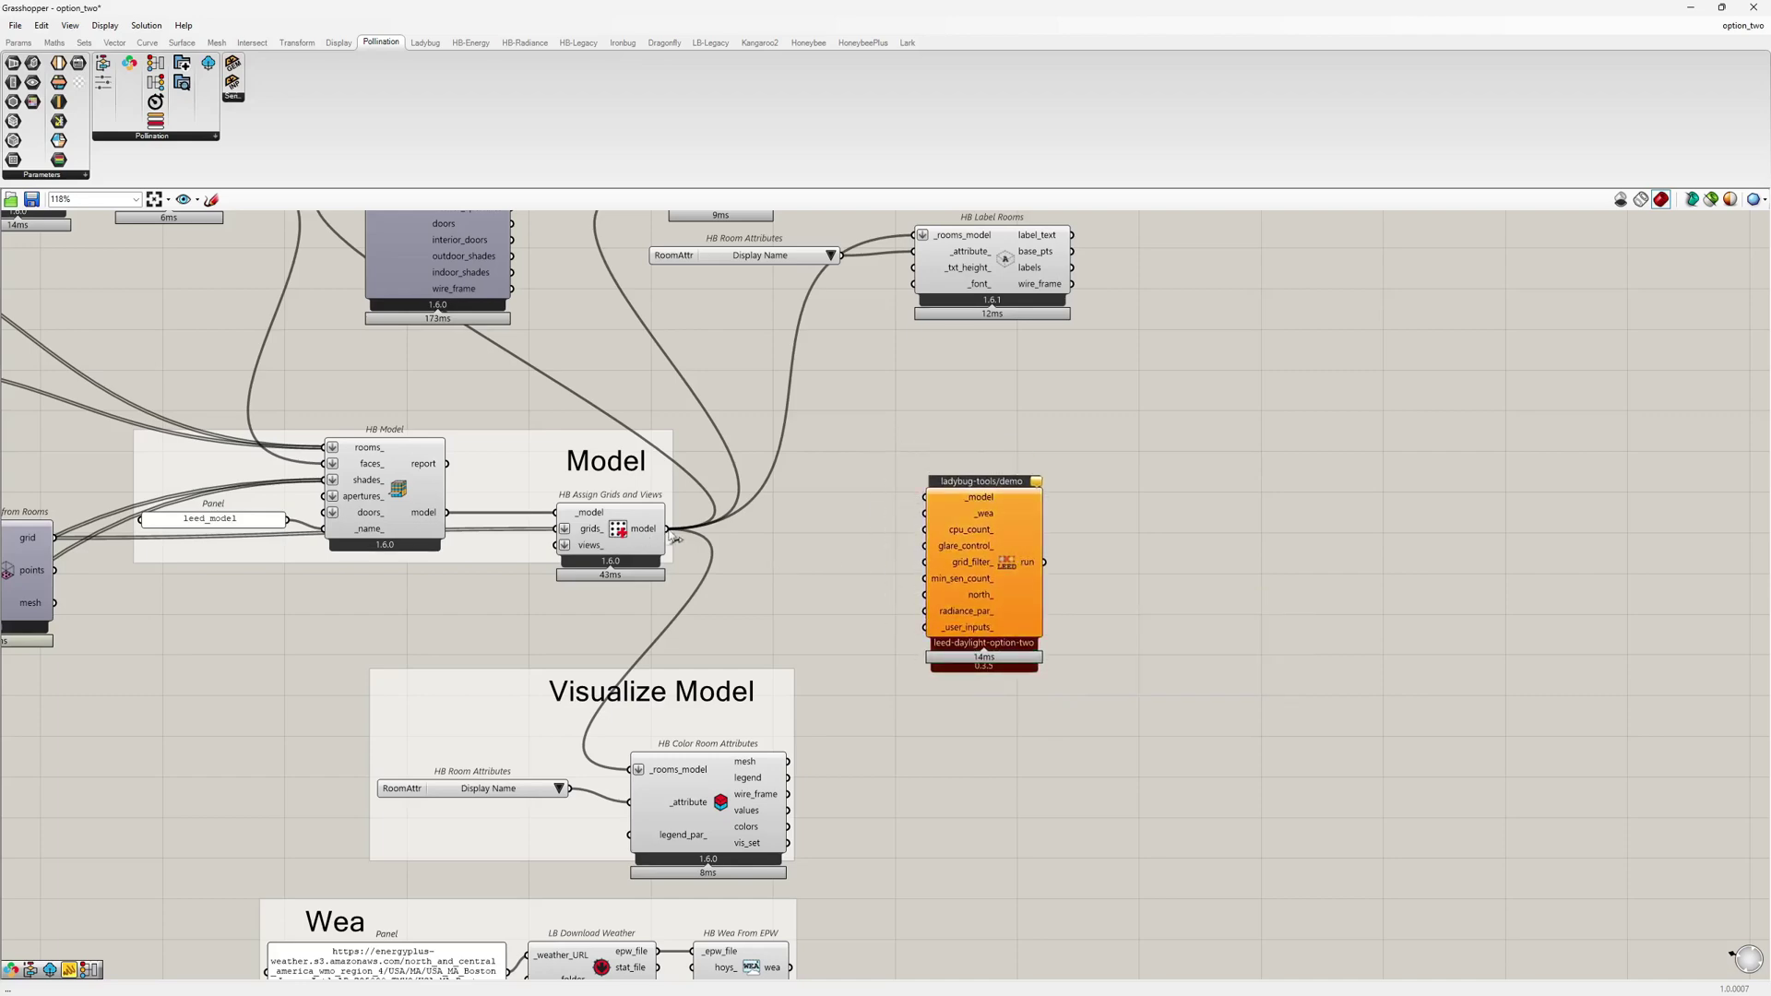
left_click_drag(667, 529, 928, 499)
- Wire the HB Wea From EPW output into the recipe's _wea input and tidy the layout
right_click_drag(800, 923, 773, 704)
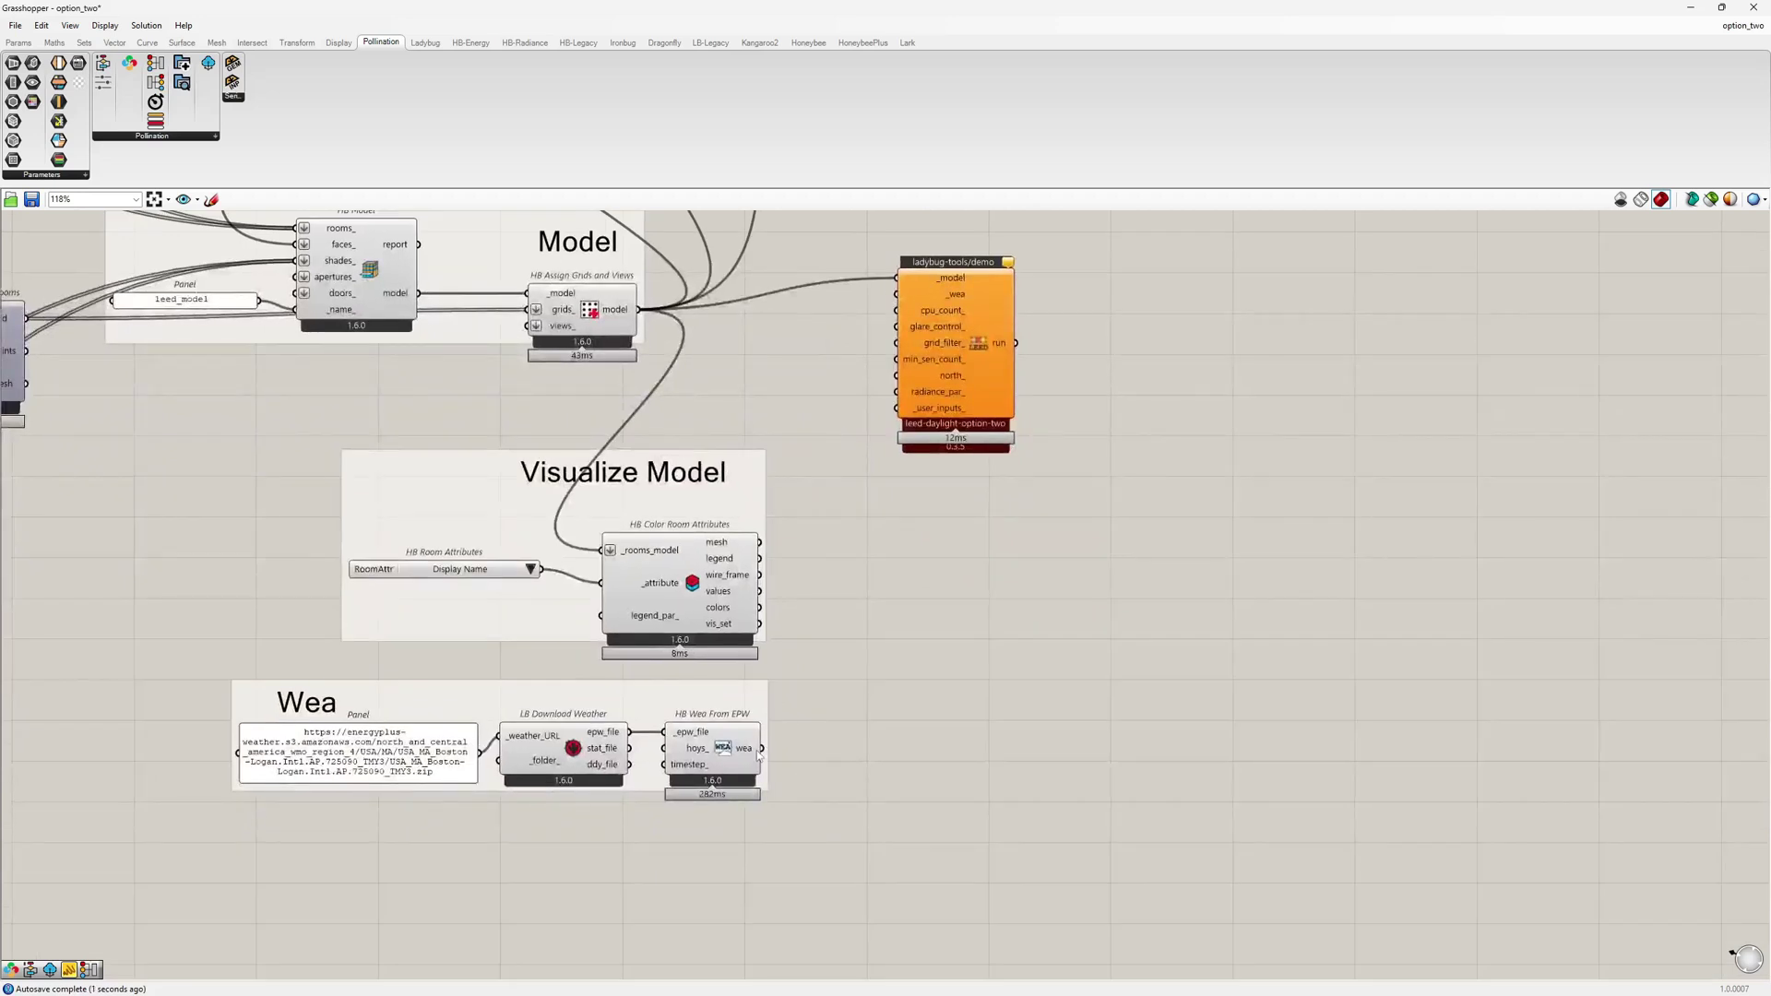
left_click_drag(766, 749, 900, 307)
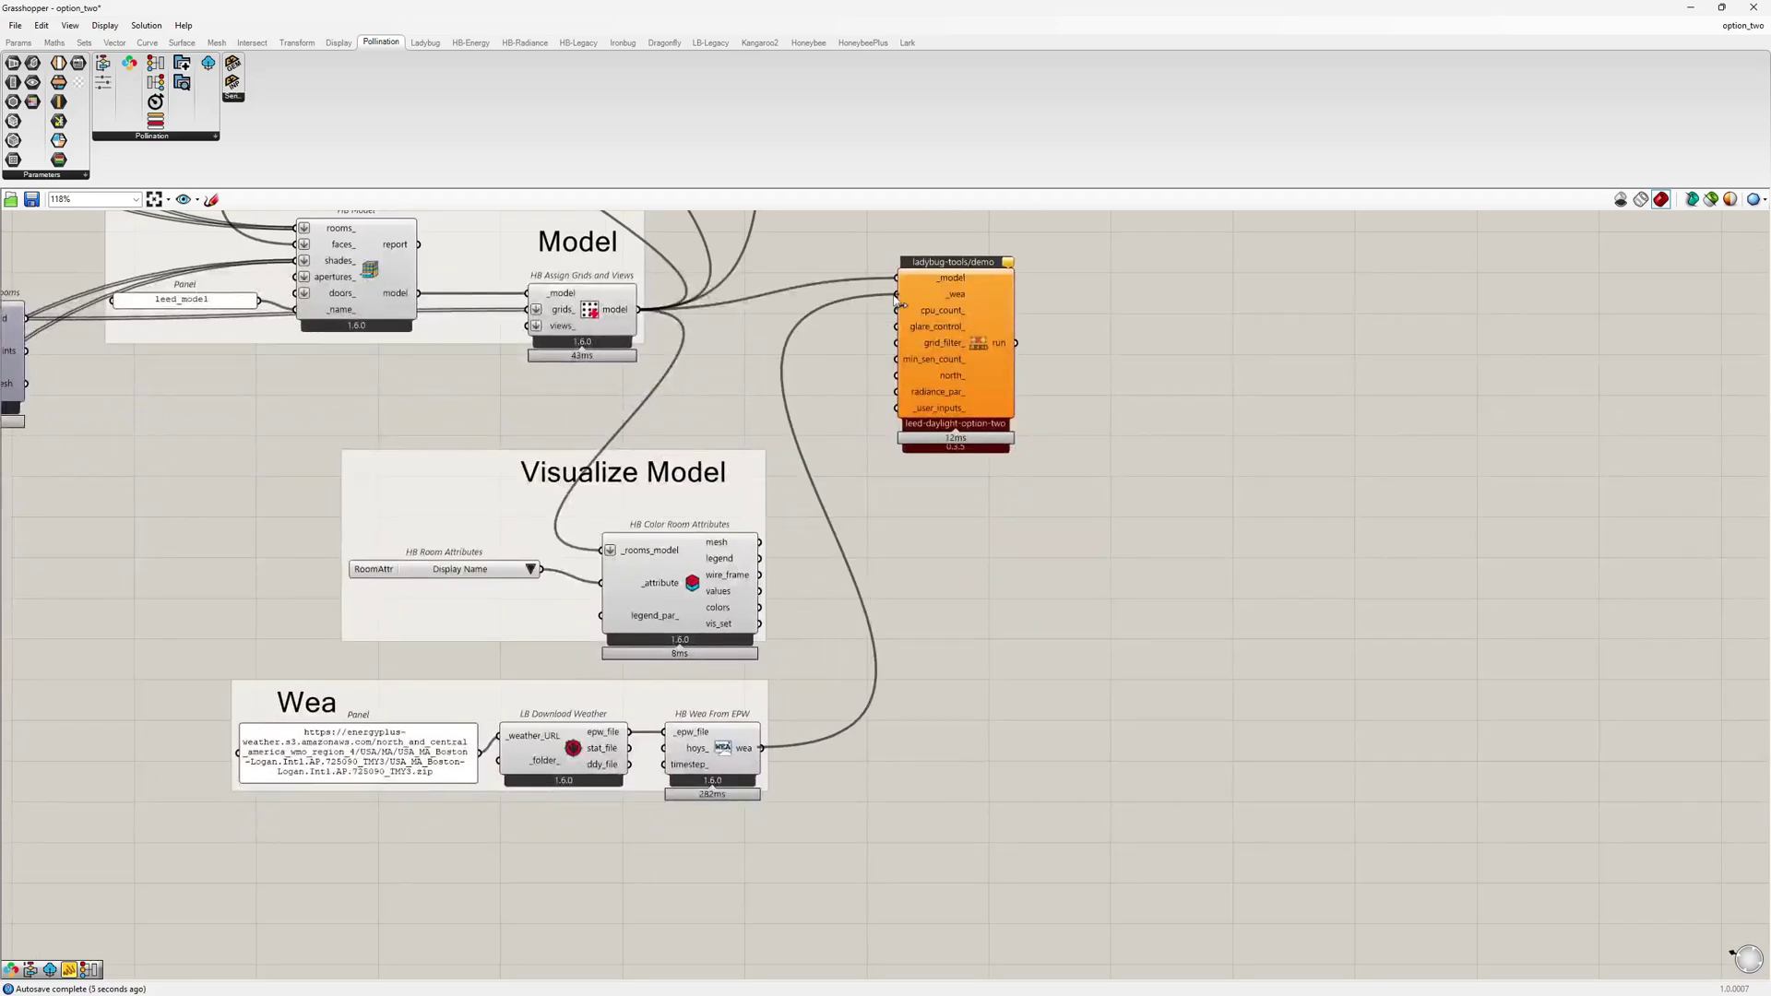
right_click_drag(852, 382, 729, 541)
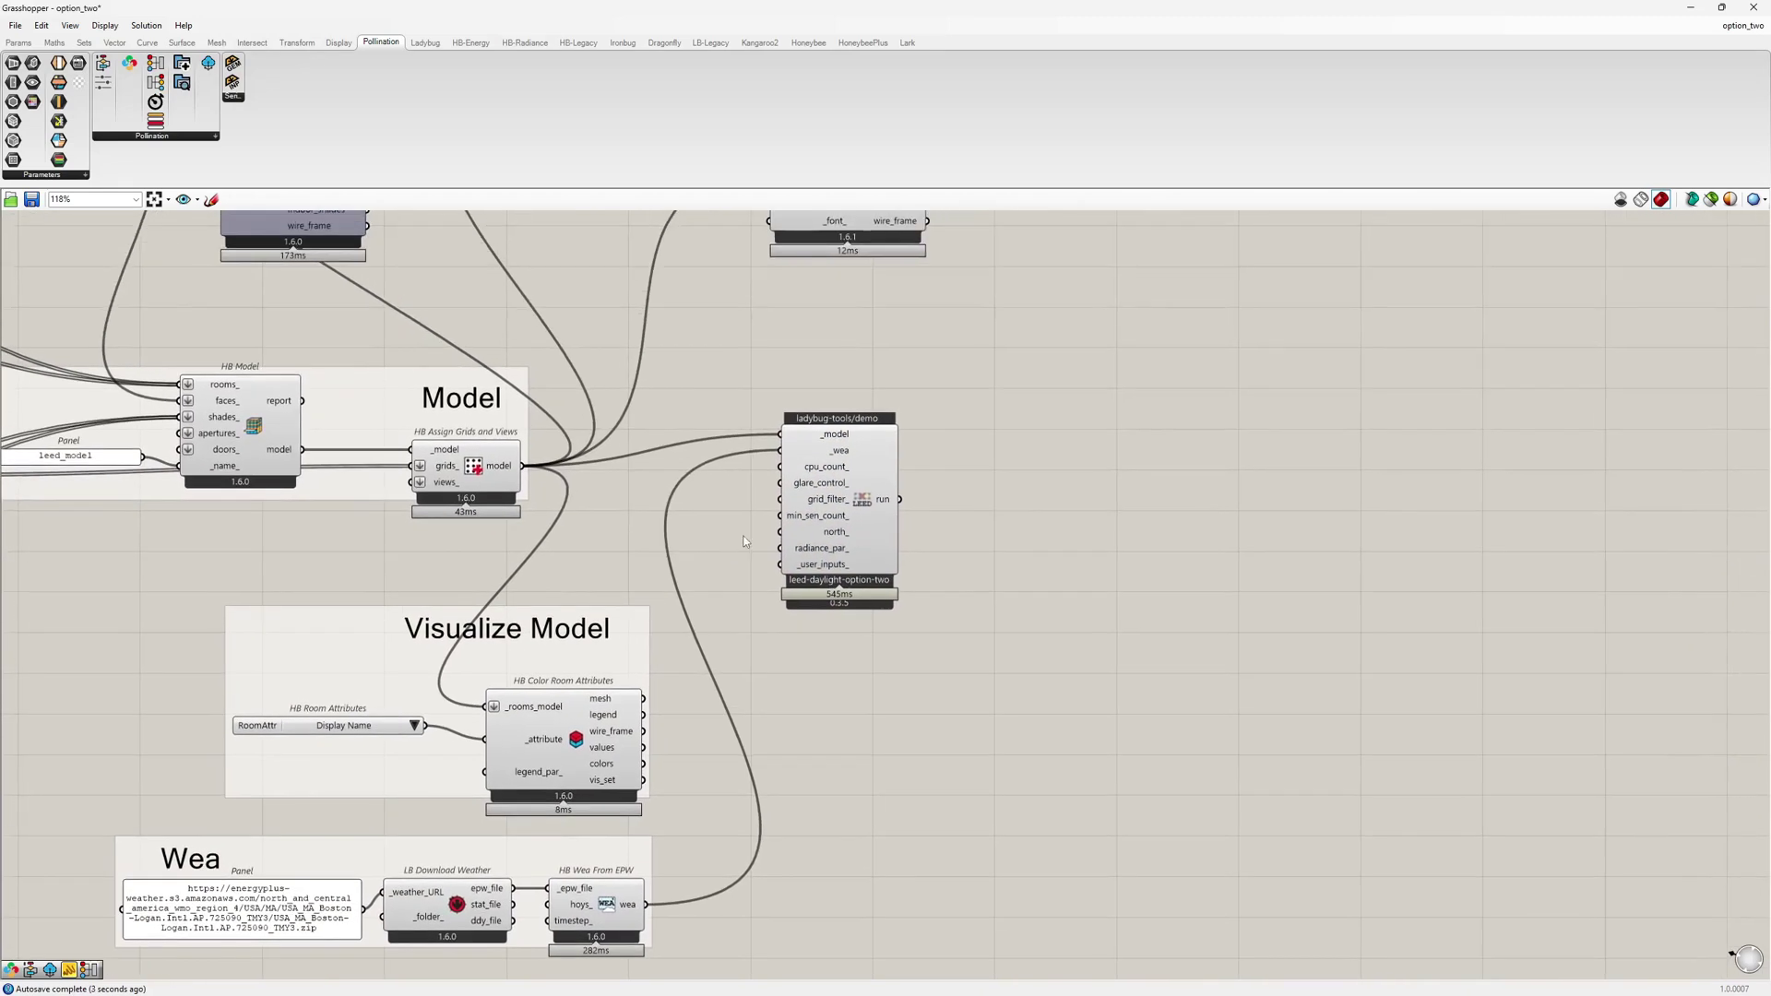
left_click_drag(849, 507, 882, 480)
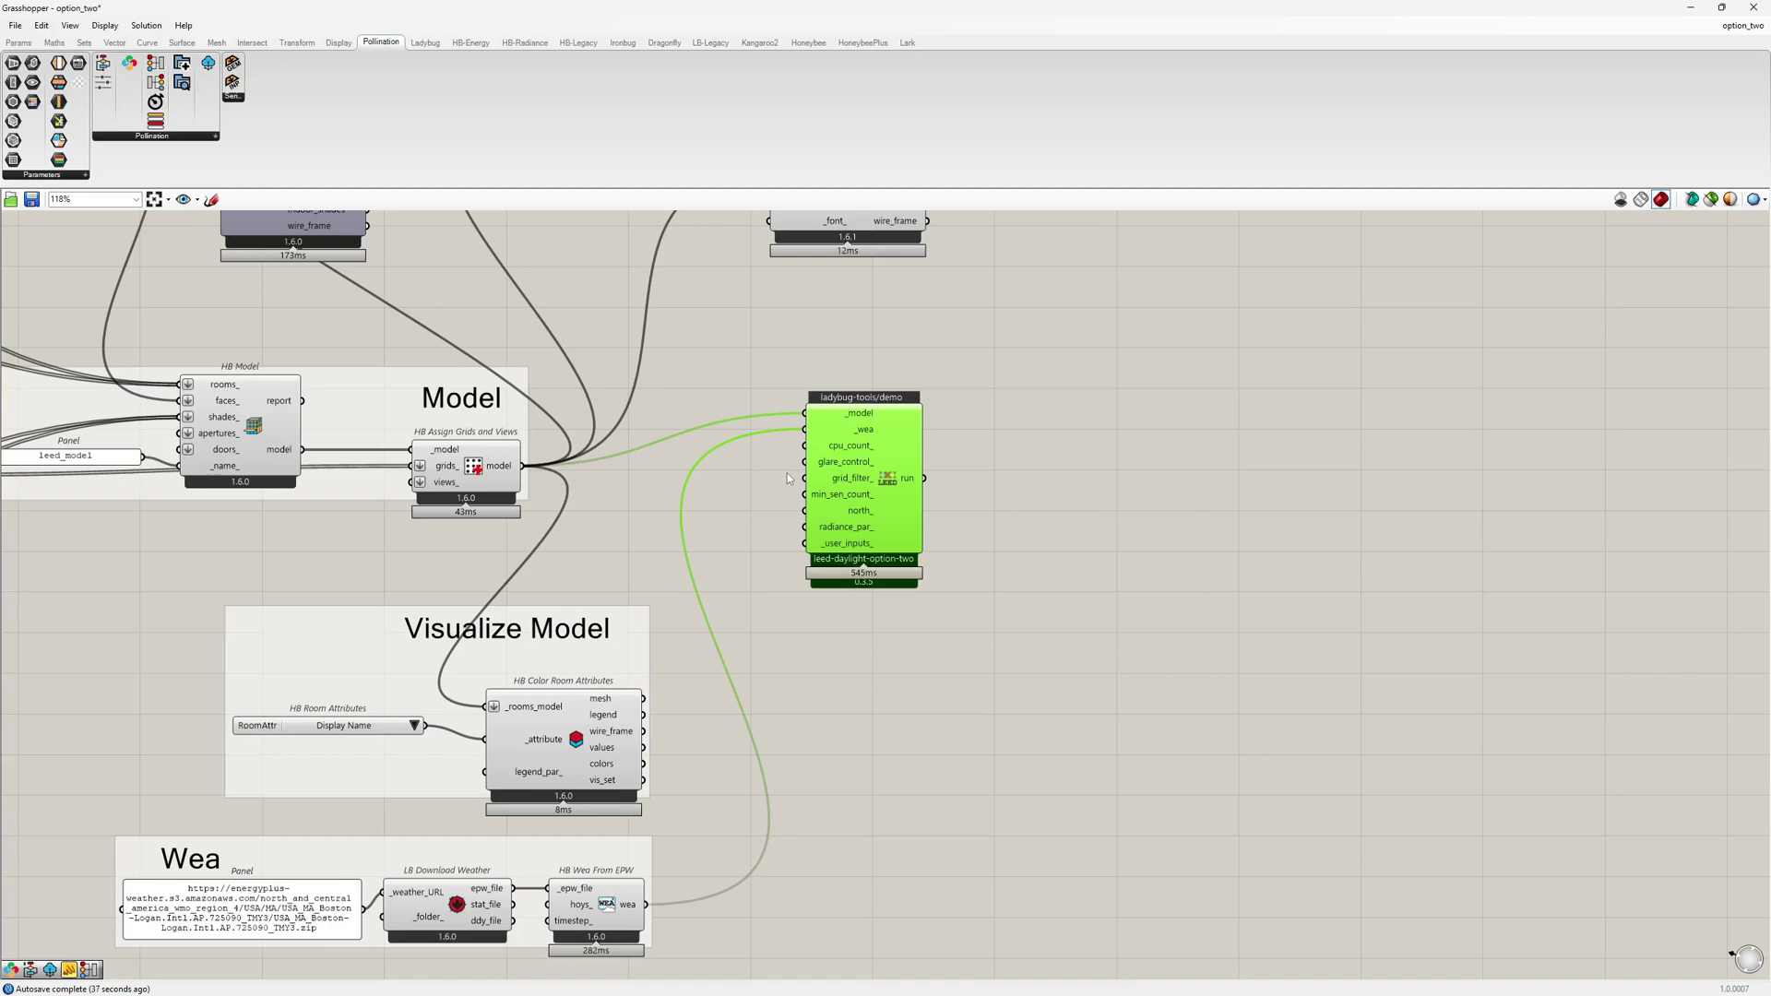
mouse_move(844, 462)
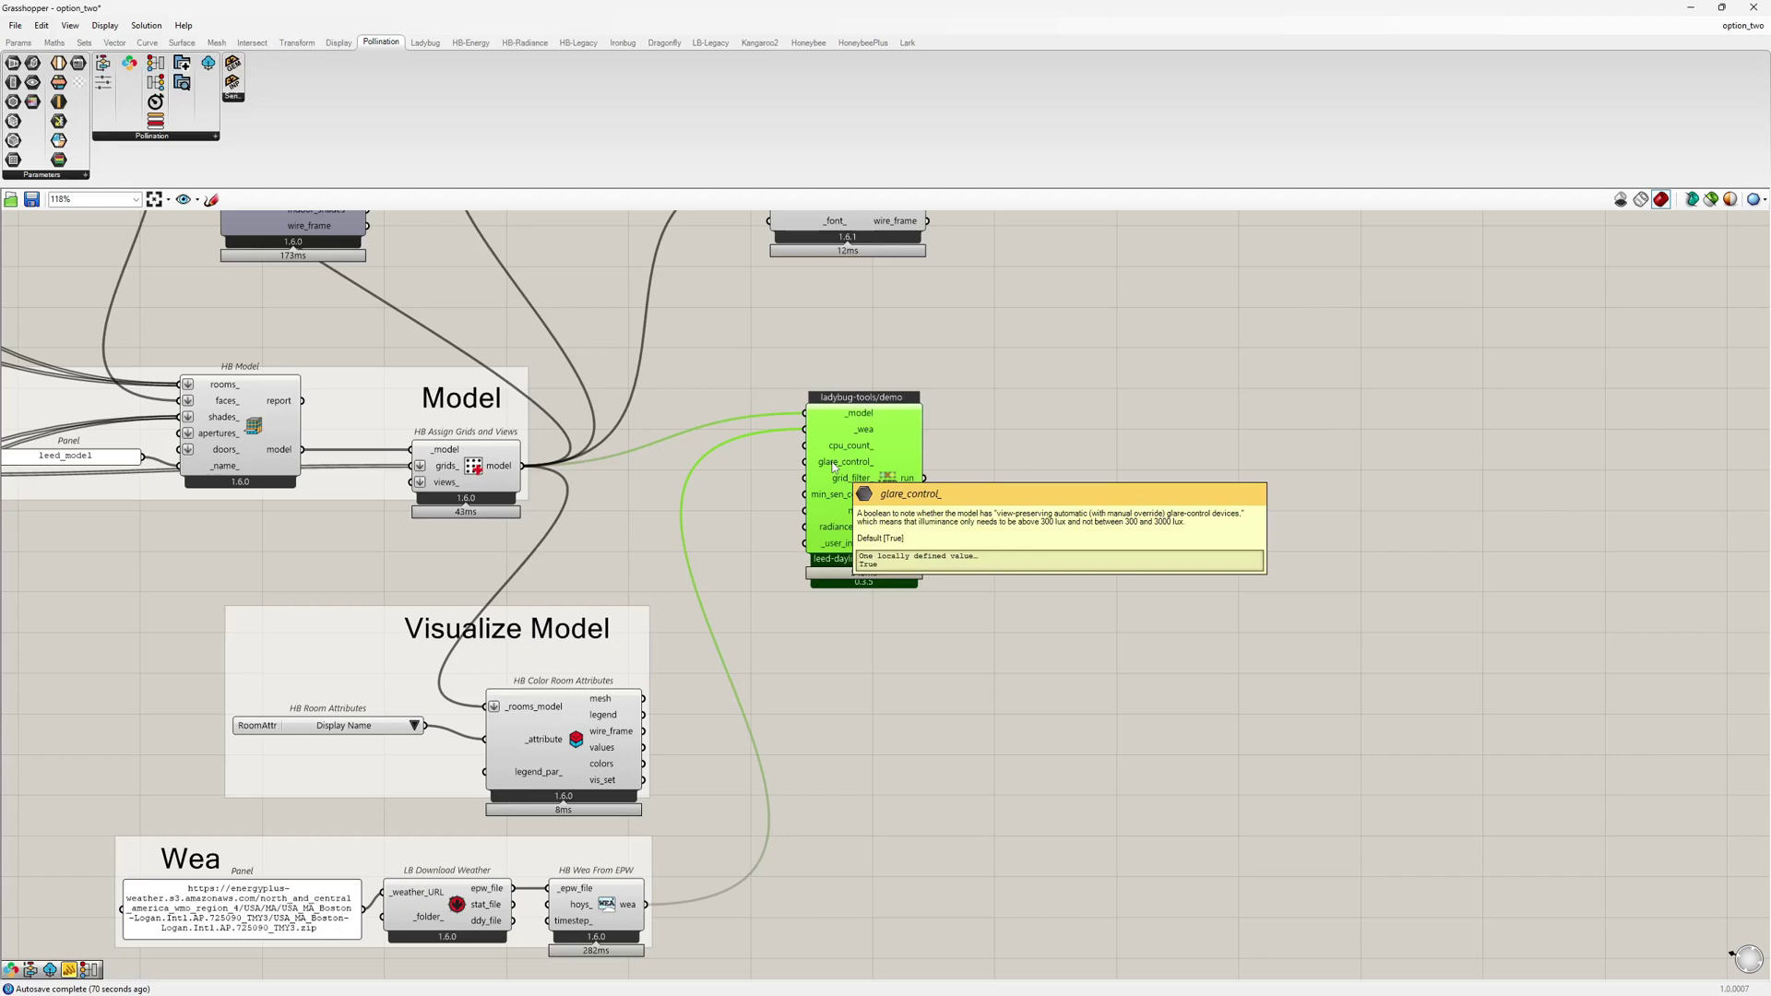
left_click_drag(887, 474, 847, 502)
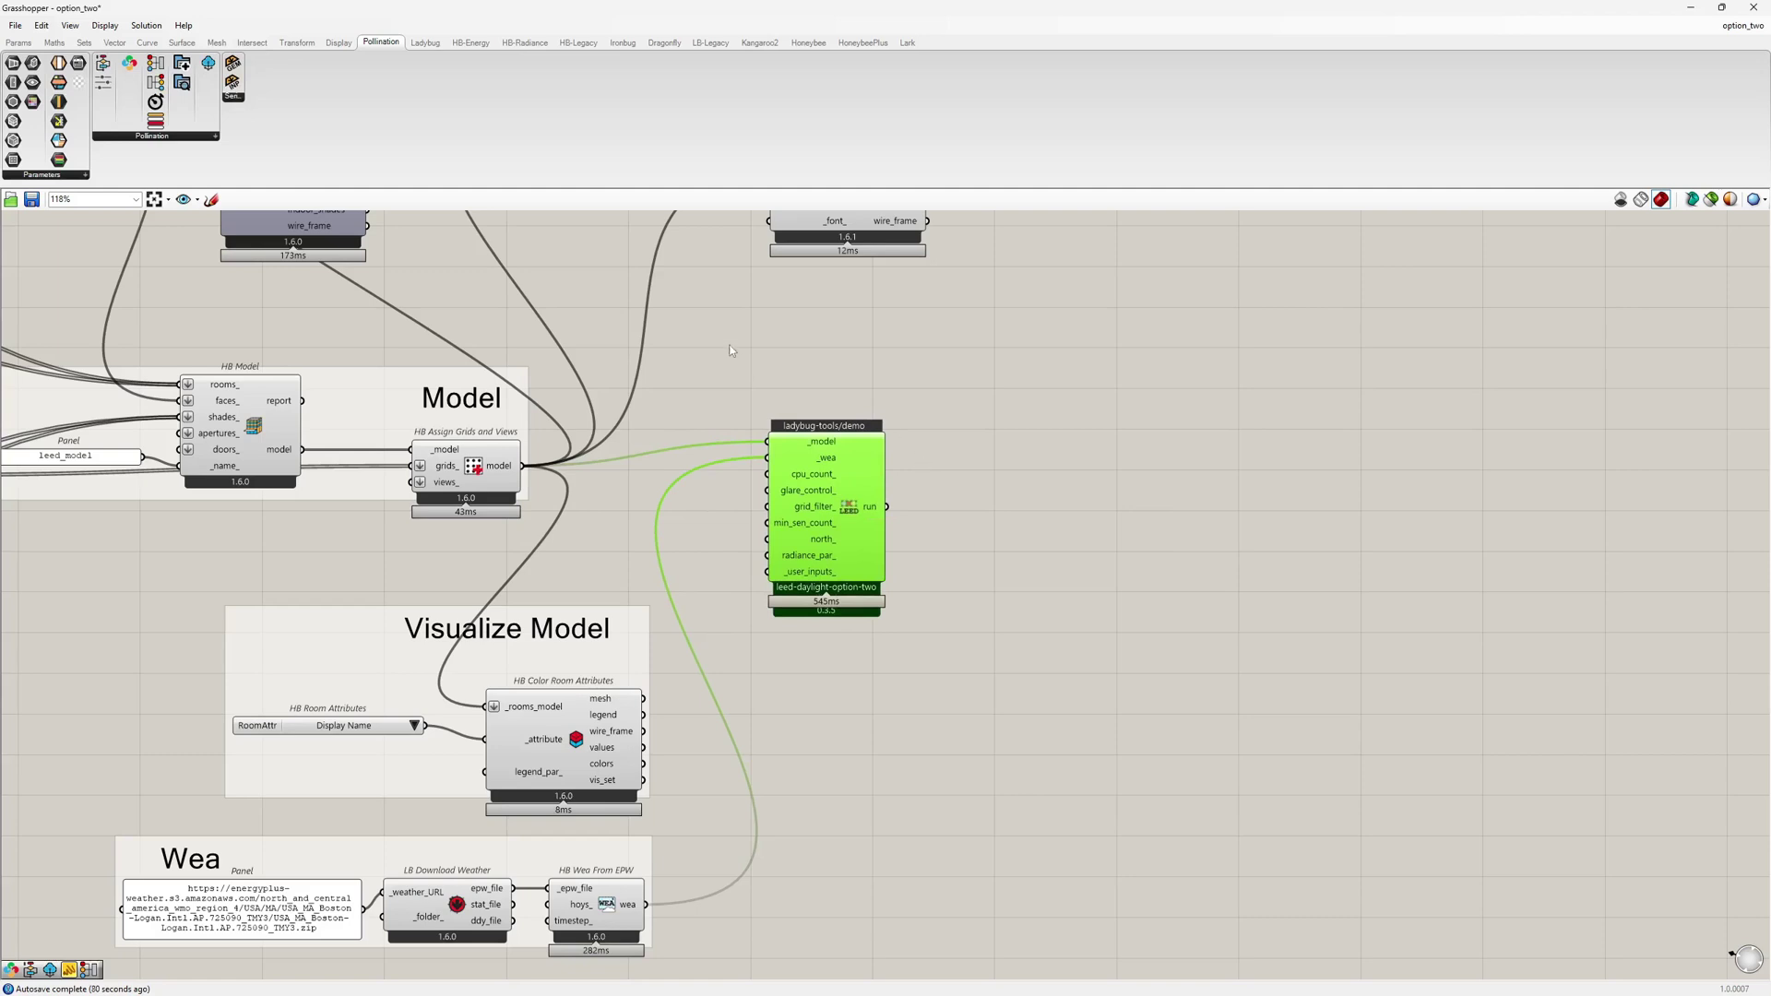
- Place a Pollinate component and feed the recipe's runs into its _runs input
left_click(198, 139)
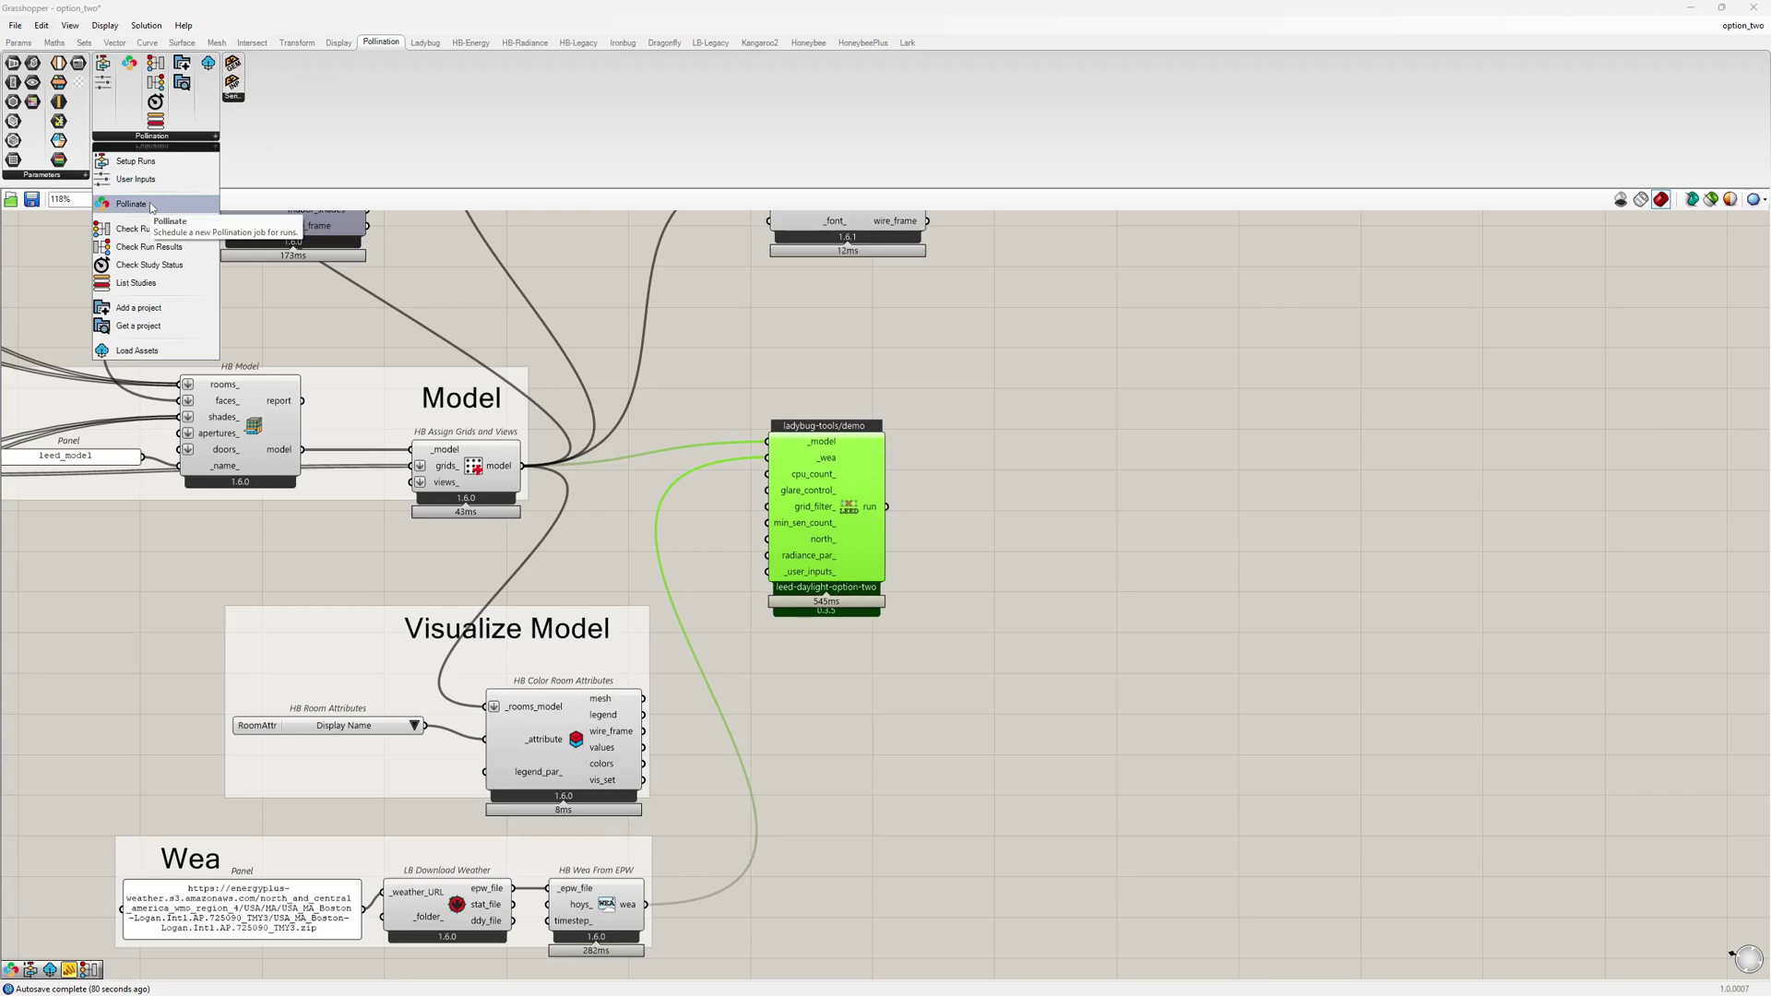
mouse_move(153, 205)
left_mouse_down()
mouse_move(1033, 525)
mouse_move(1150, 537)
left_mouse_up()
mouse_move(887, 506)
left_mouse_down()
mouse_move(1072, 502)
mouse_move(1211, 541)
left_mouse_up()
- Add a panel 'leed-daylight-option-two video' and wire it to Pollinate's _name_ input
double_click(998, 536)
type("//")
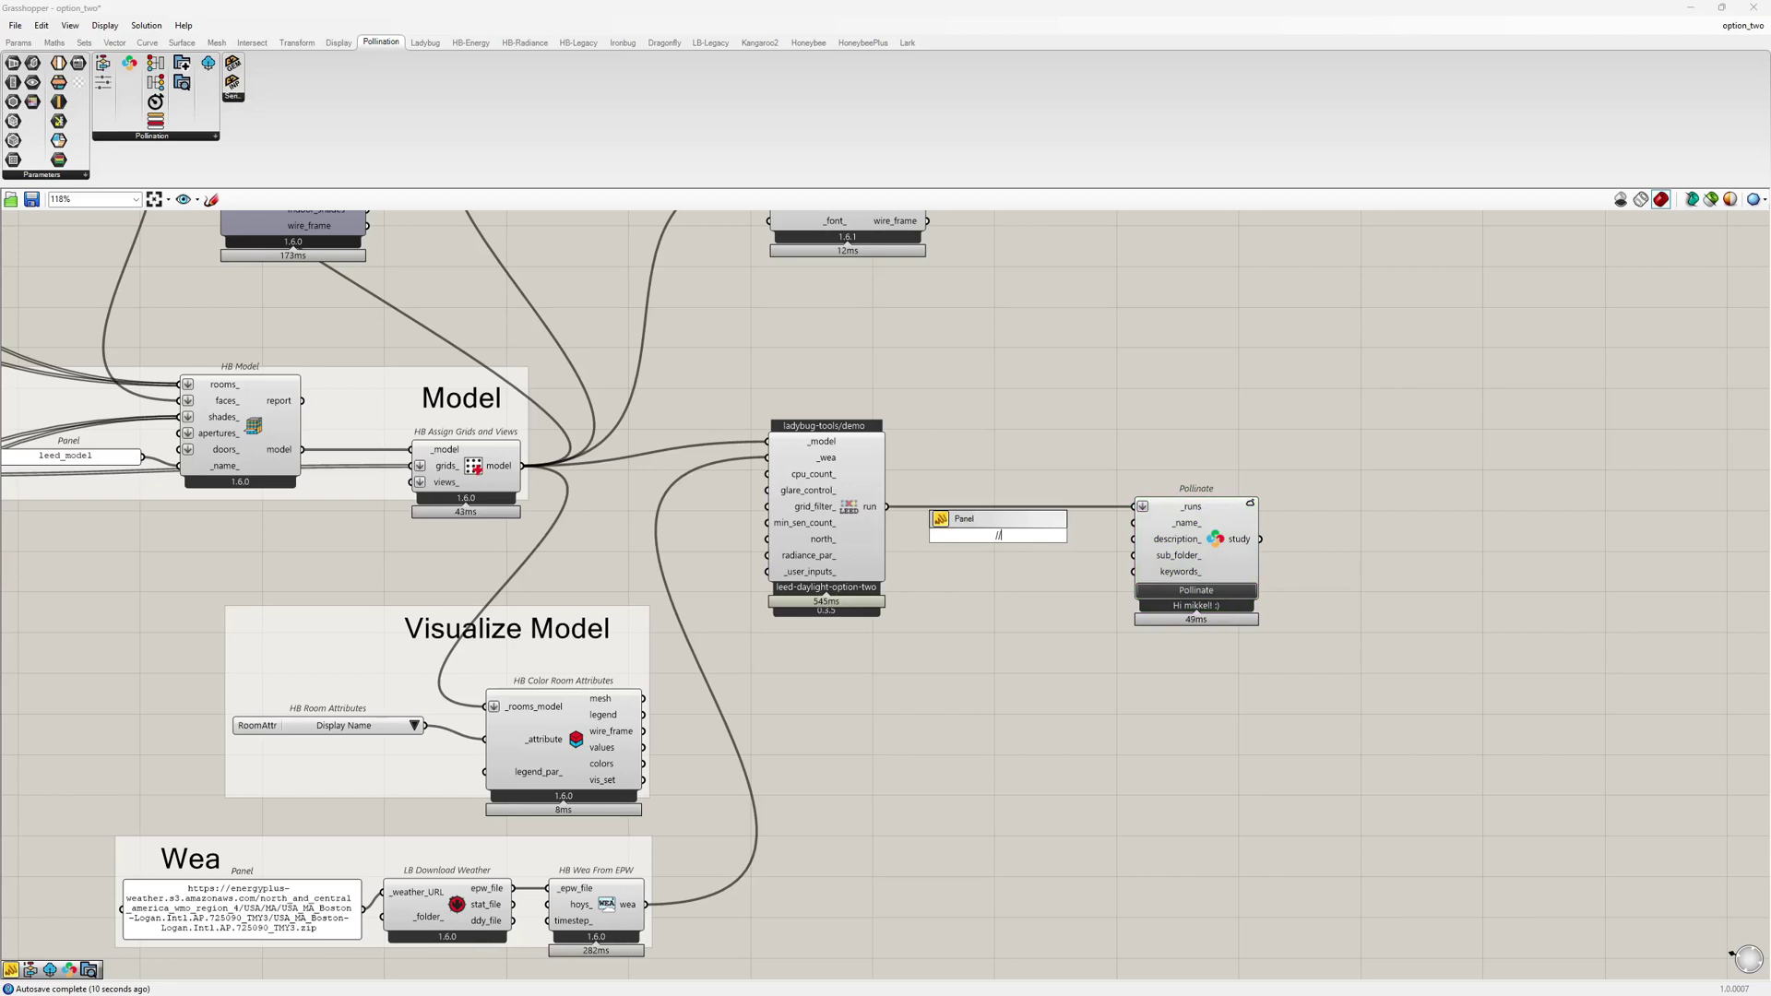
type("leed-daylight-option-two video")
left_click(1007, 549)
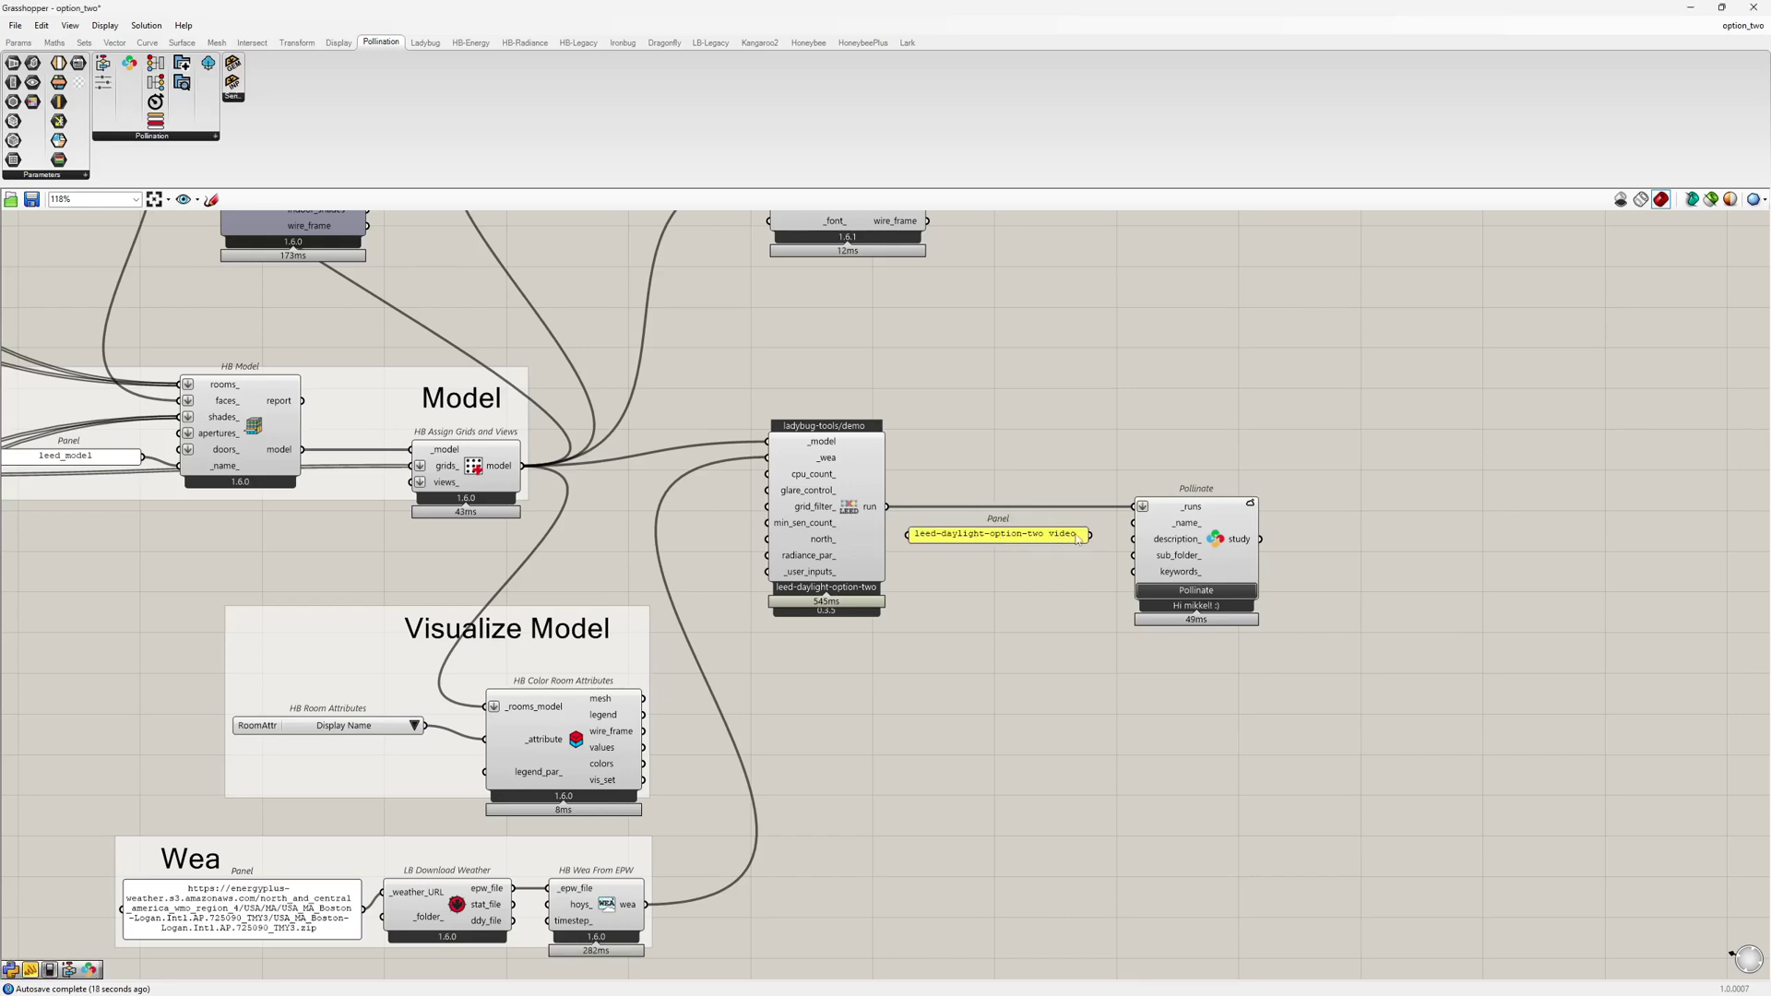
mouse_move(1092, 534)
left_mouse_down()
mouse_move(1139, 523)
mouse_move(1066, 533)
left_mouse_up()
left_click(1054, 539)
- Add a 'video sample' panel for Pollinate's description_ input and centre the view on it
double_click(992, 588)
type("//")
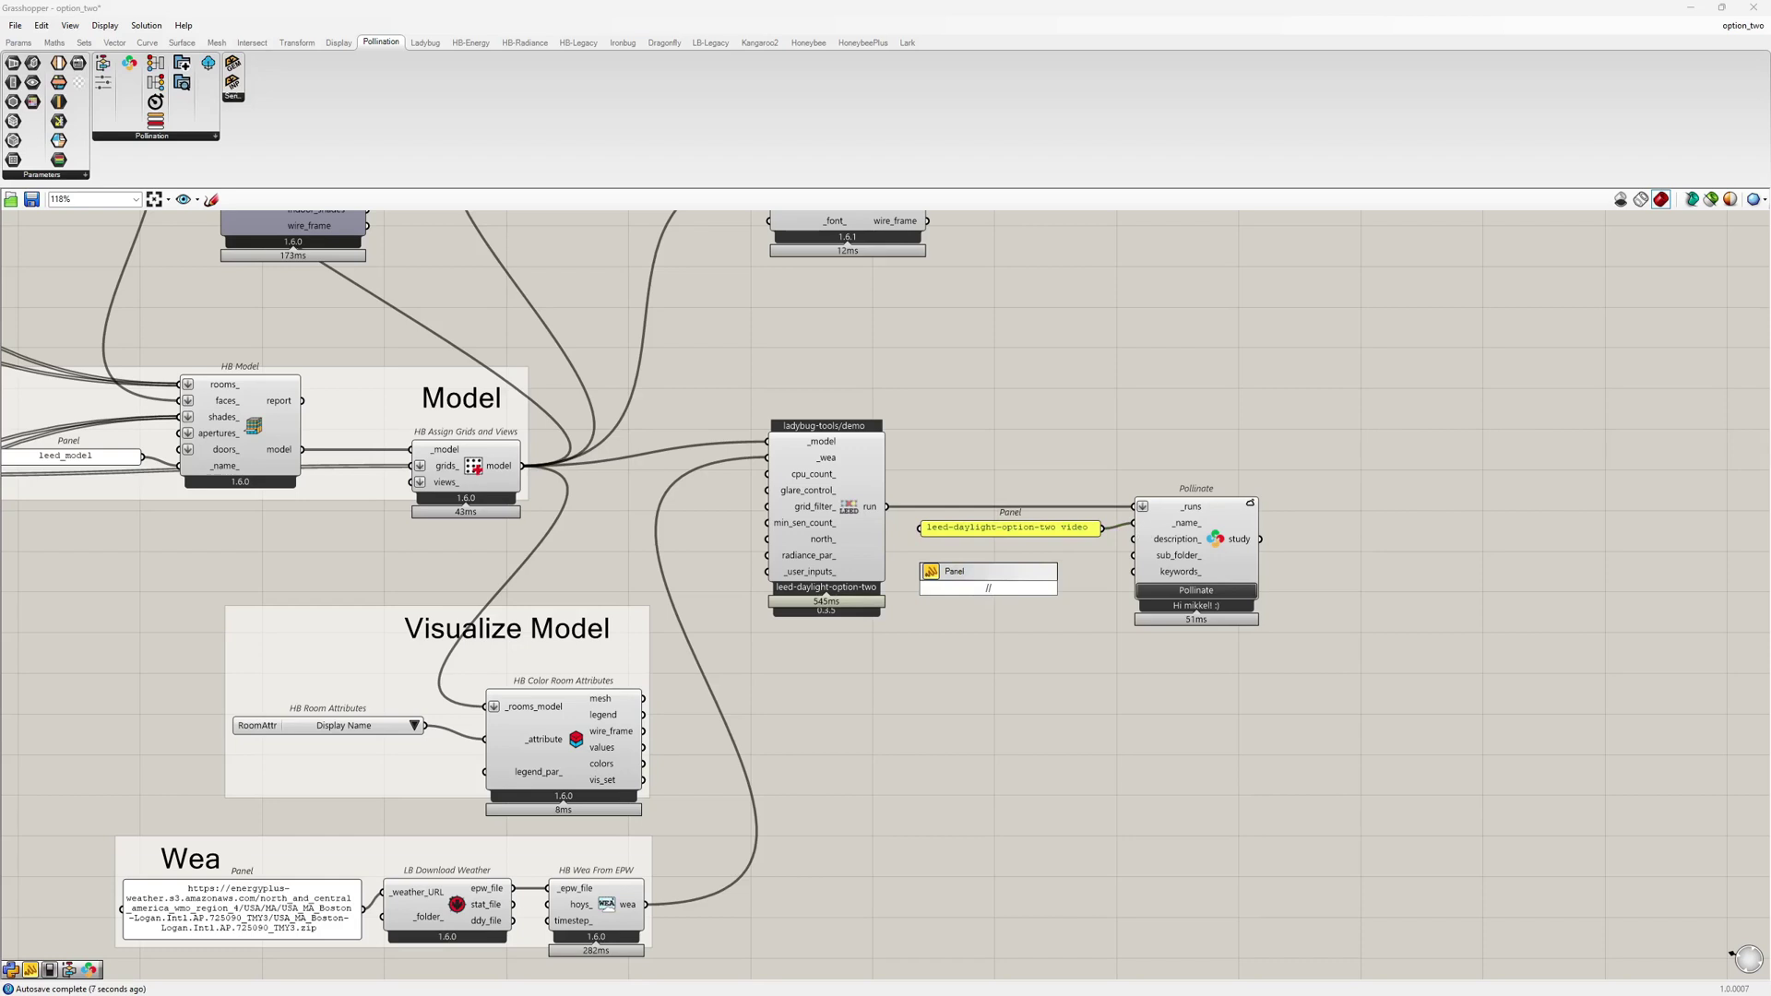
type("video sample")
key("Return")
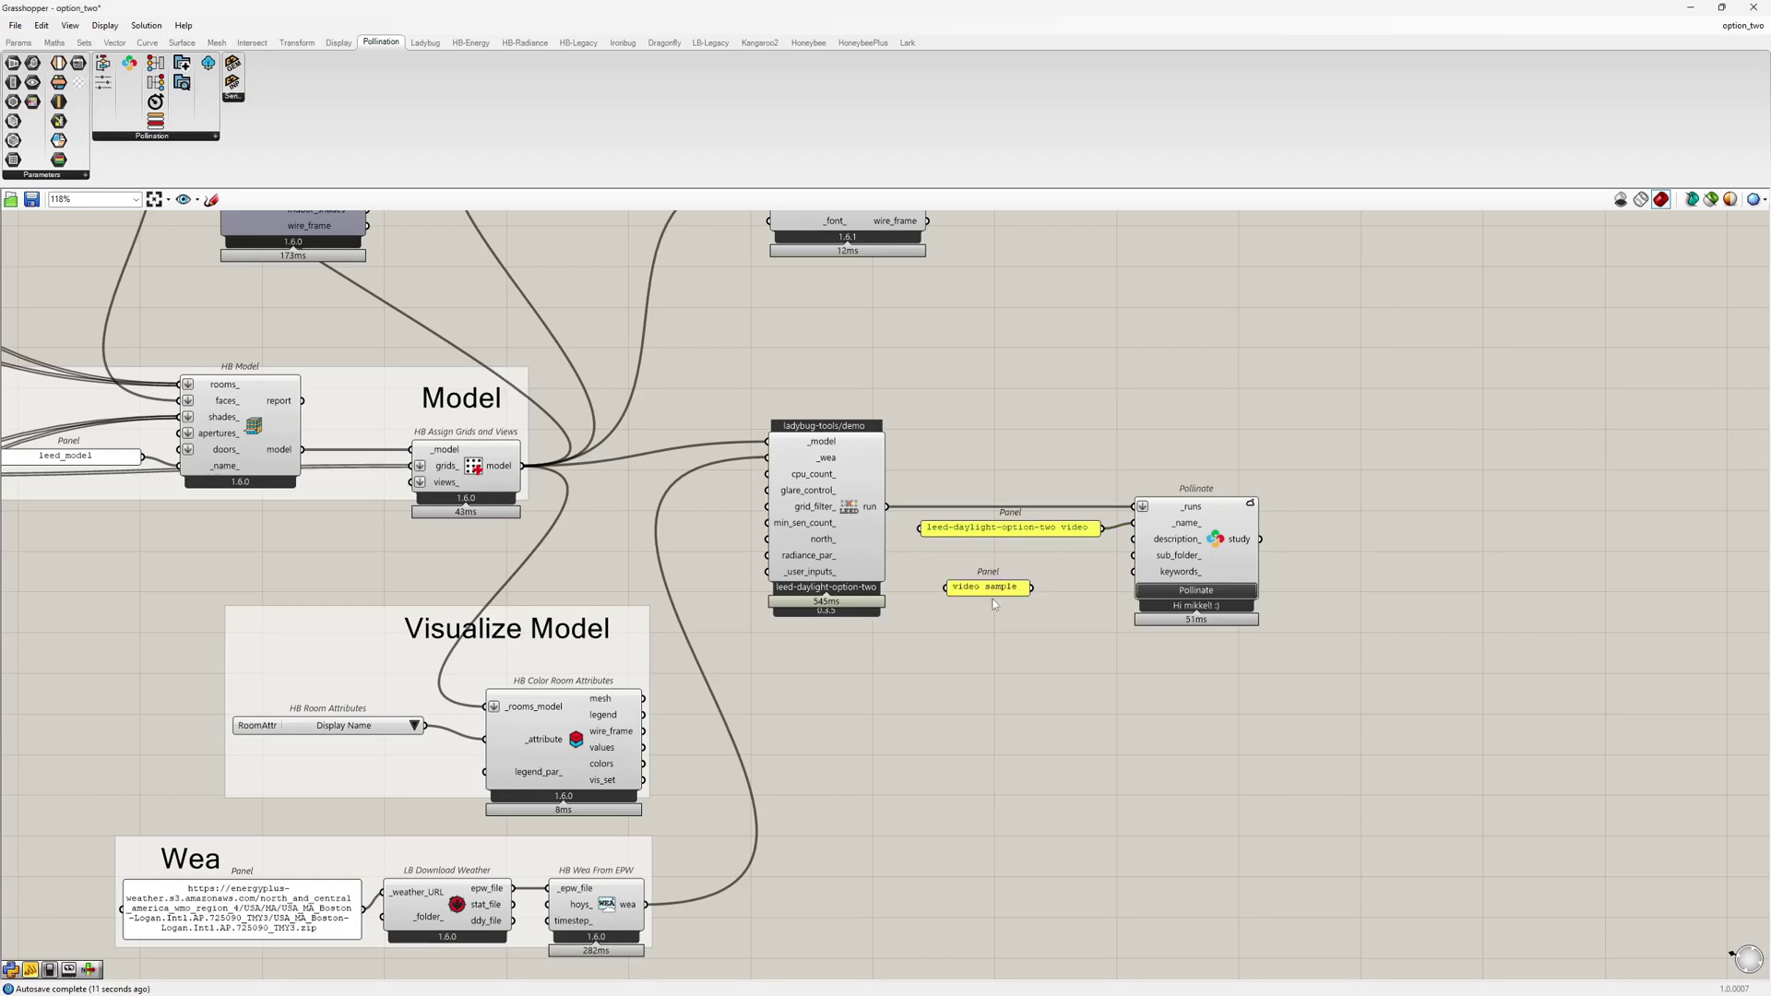
left_click_drag(991, 593, 1138, 553)
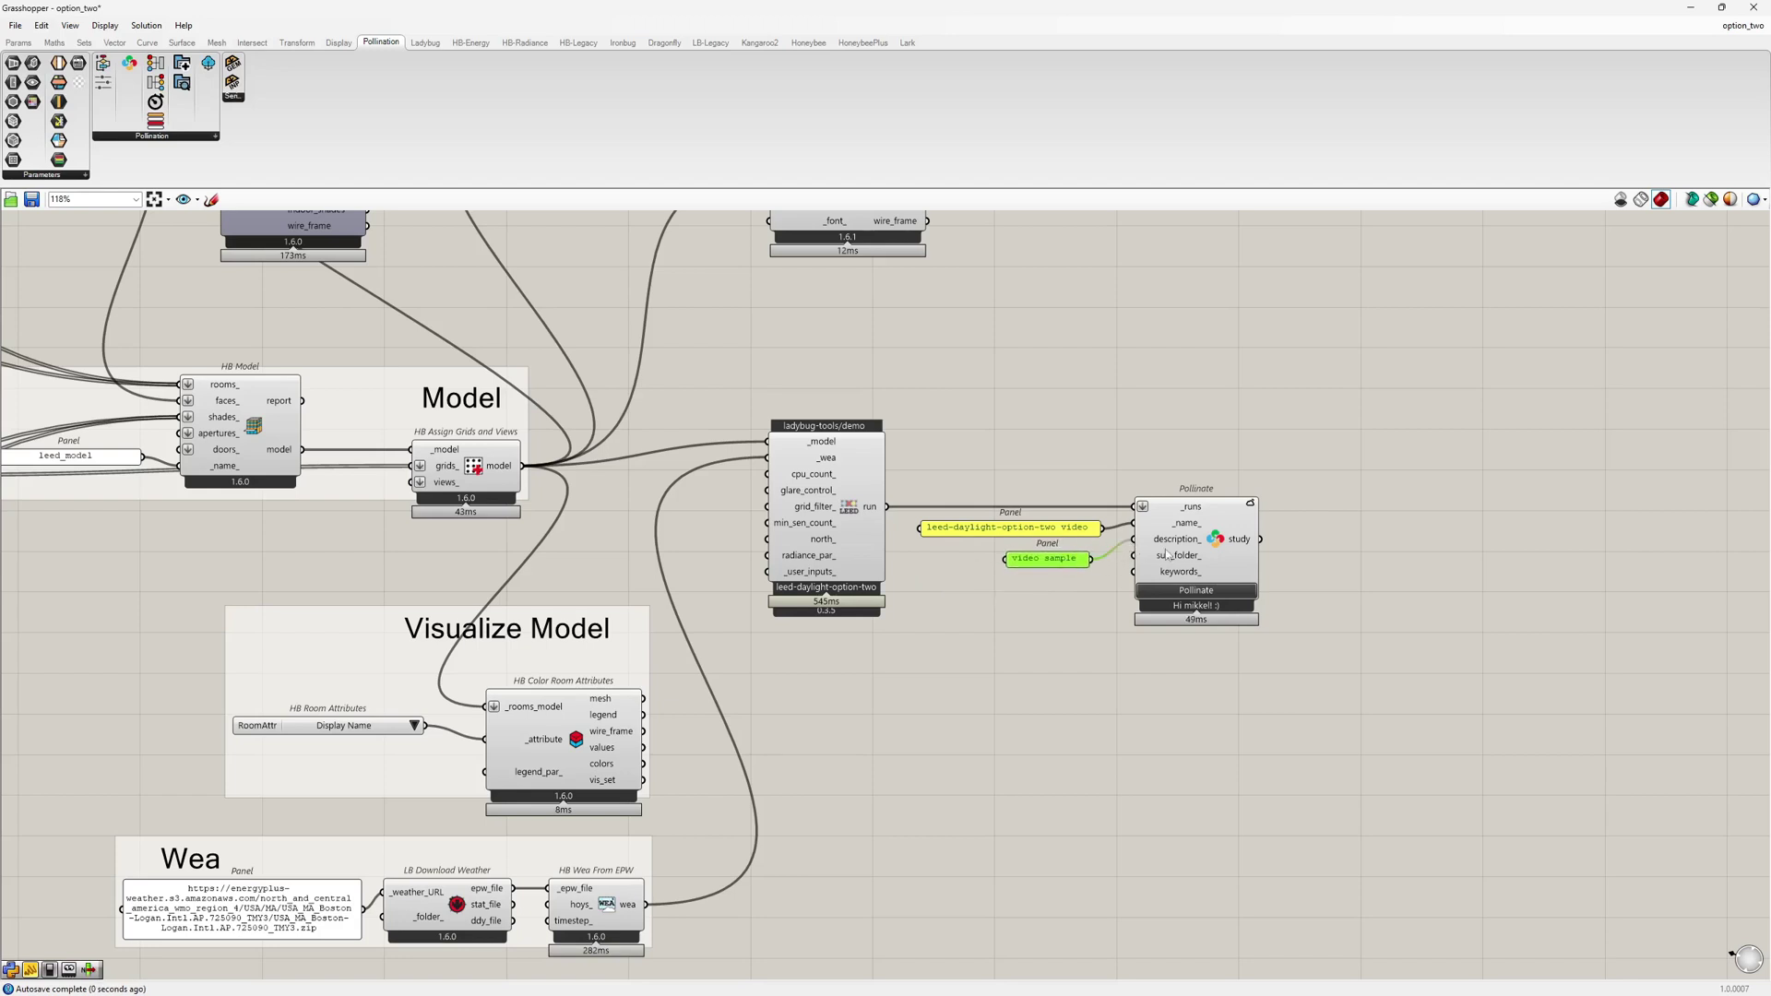
right_click_drag(1310, 553, 1077, 564)
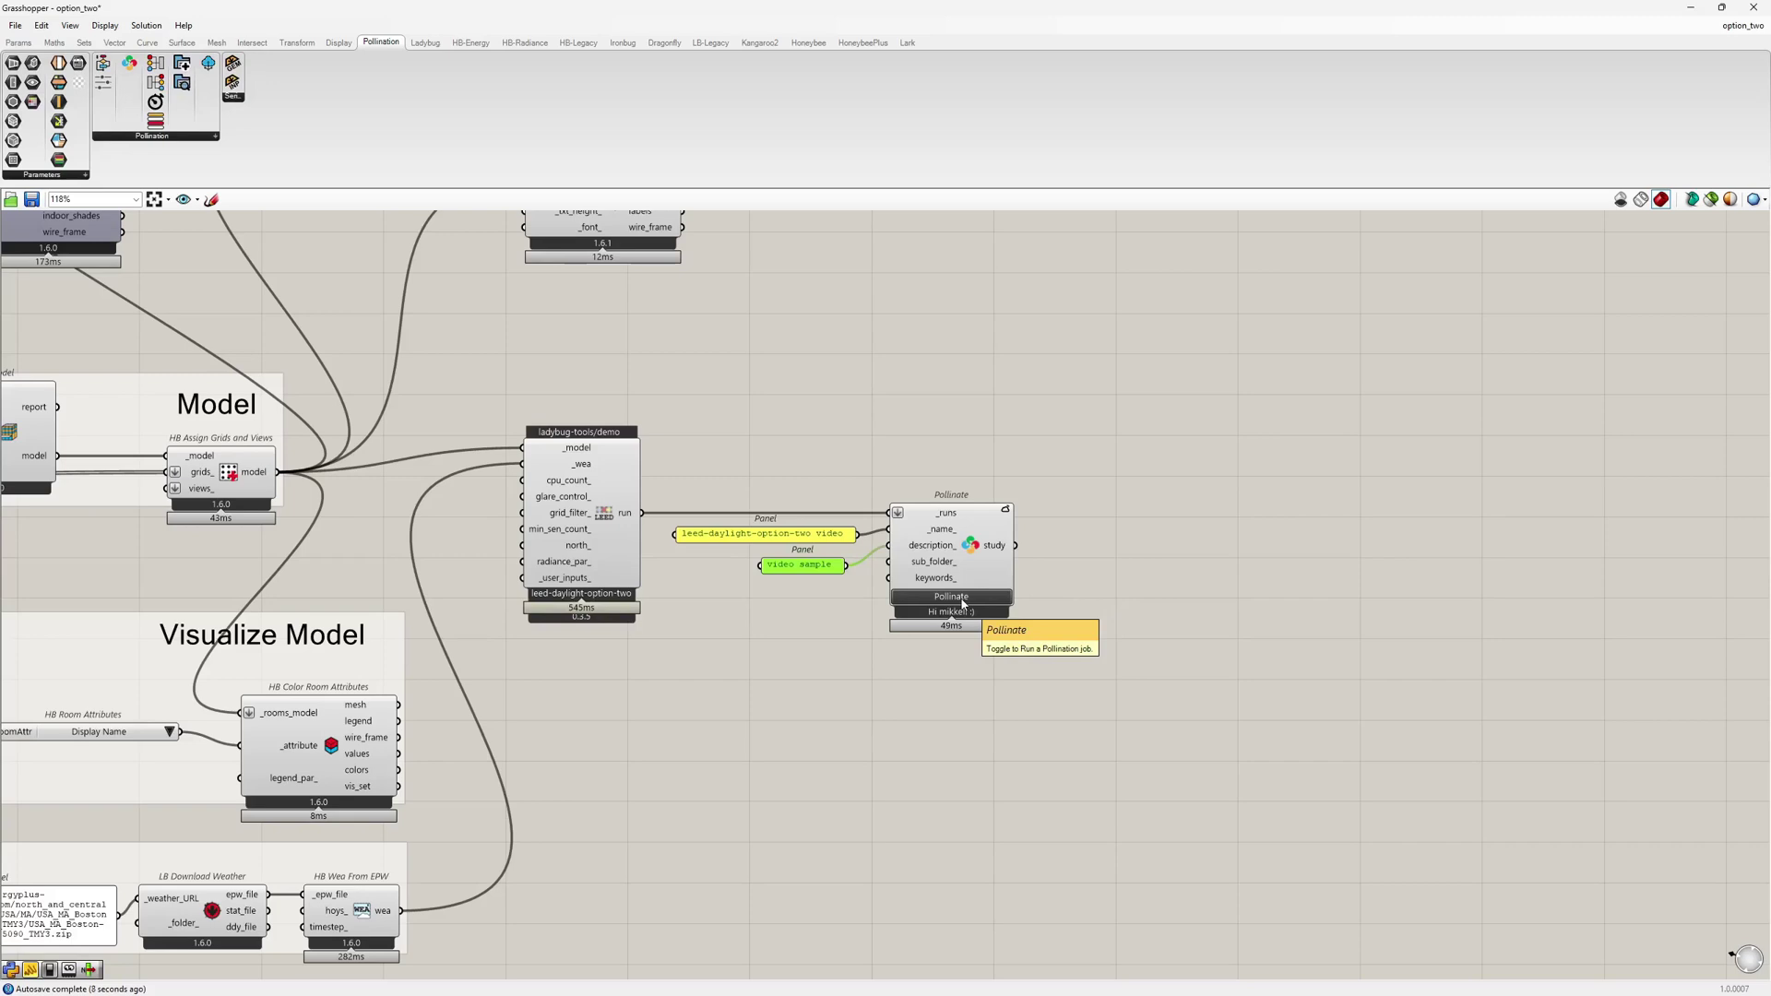
- Submit the leed-daylight-option-two video study with the Pollinate button
left_click(962, 603)
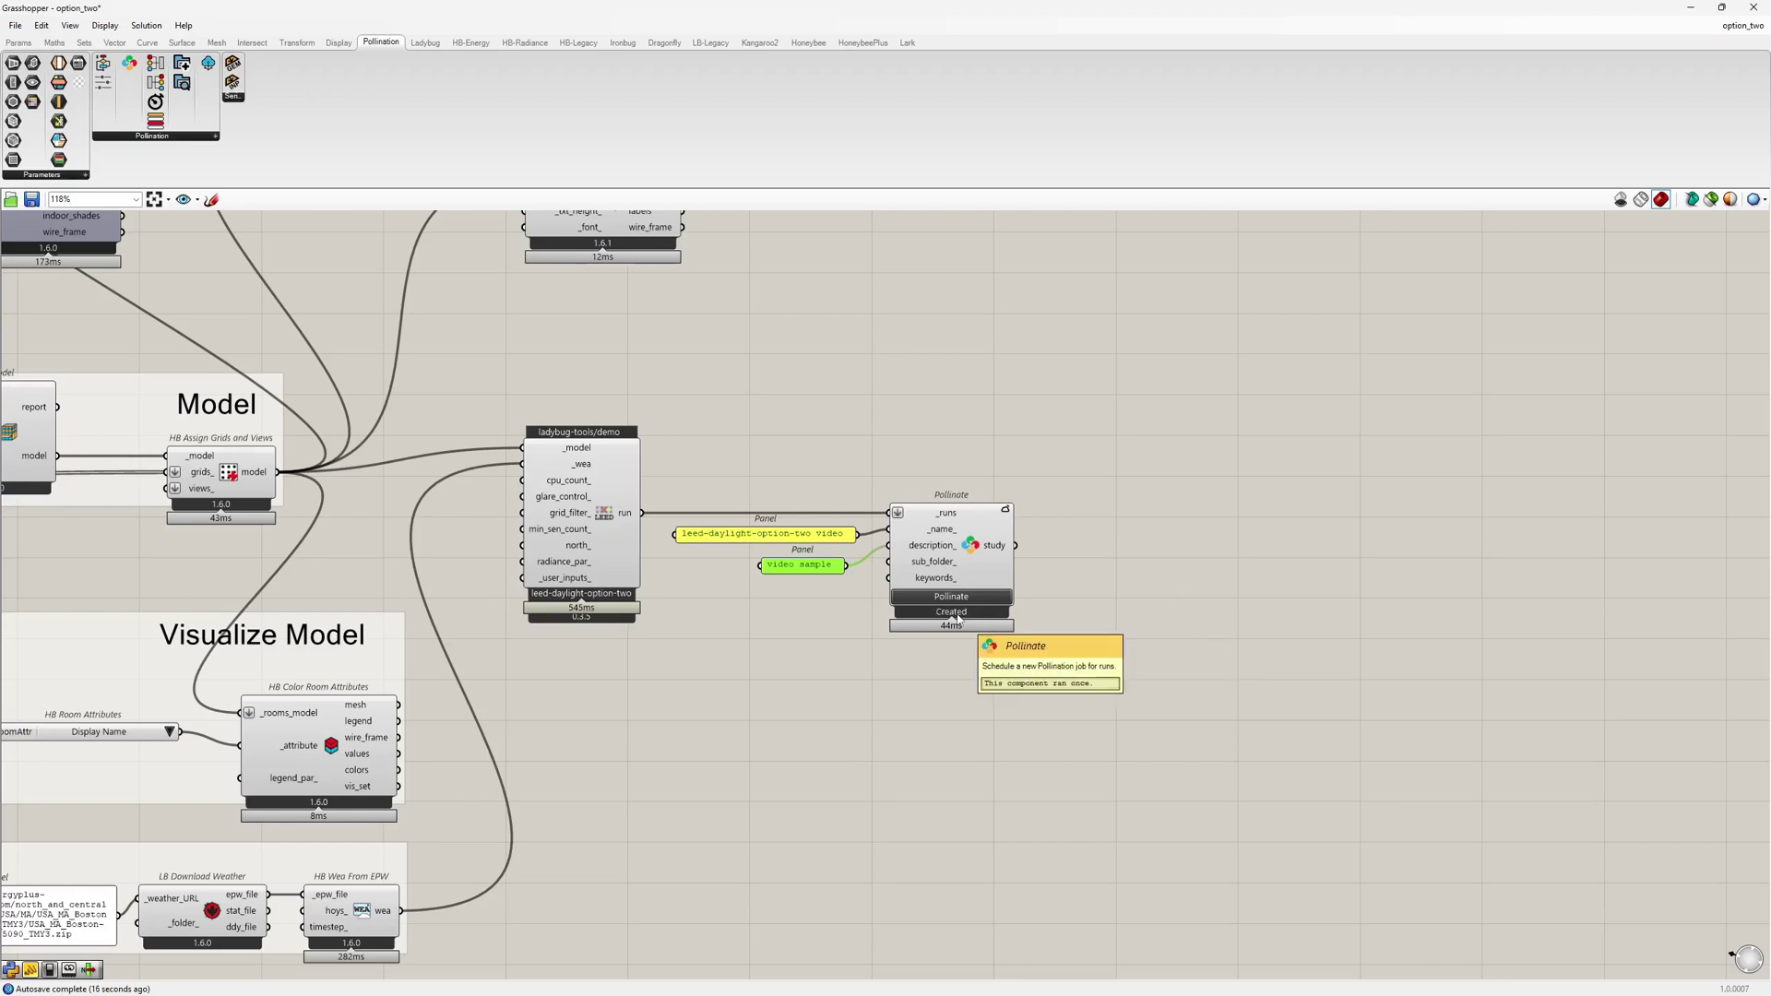
right_click_drag(1108, 632, 866, 586)
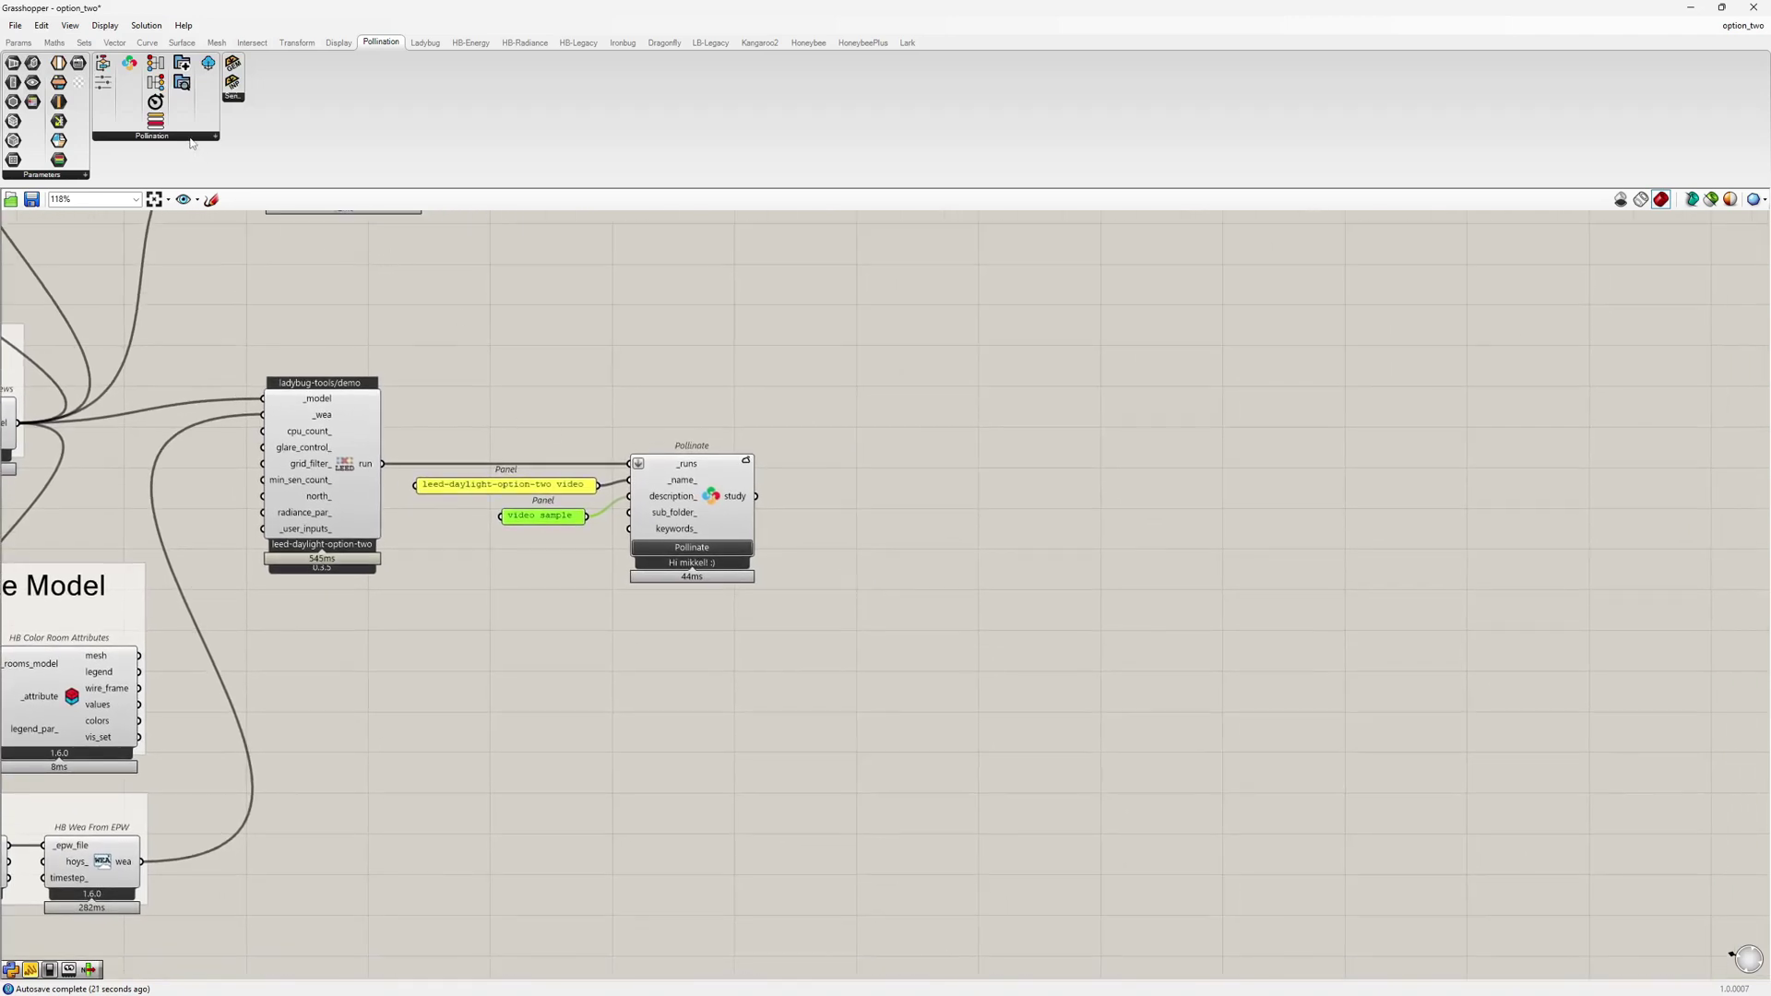
- Place Check Study Status, wire Pollinate's study into _study and start checking, showing the run running
left_click(191, 138)
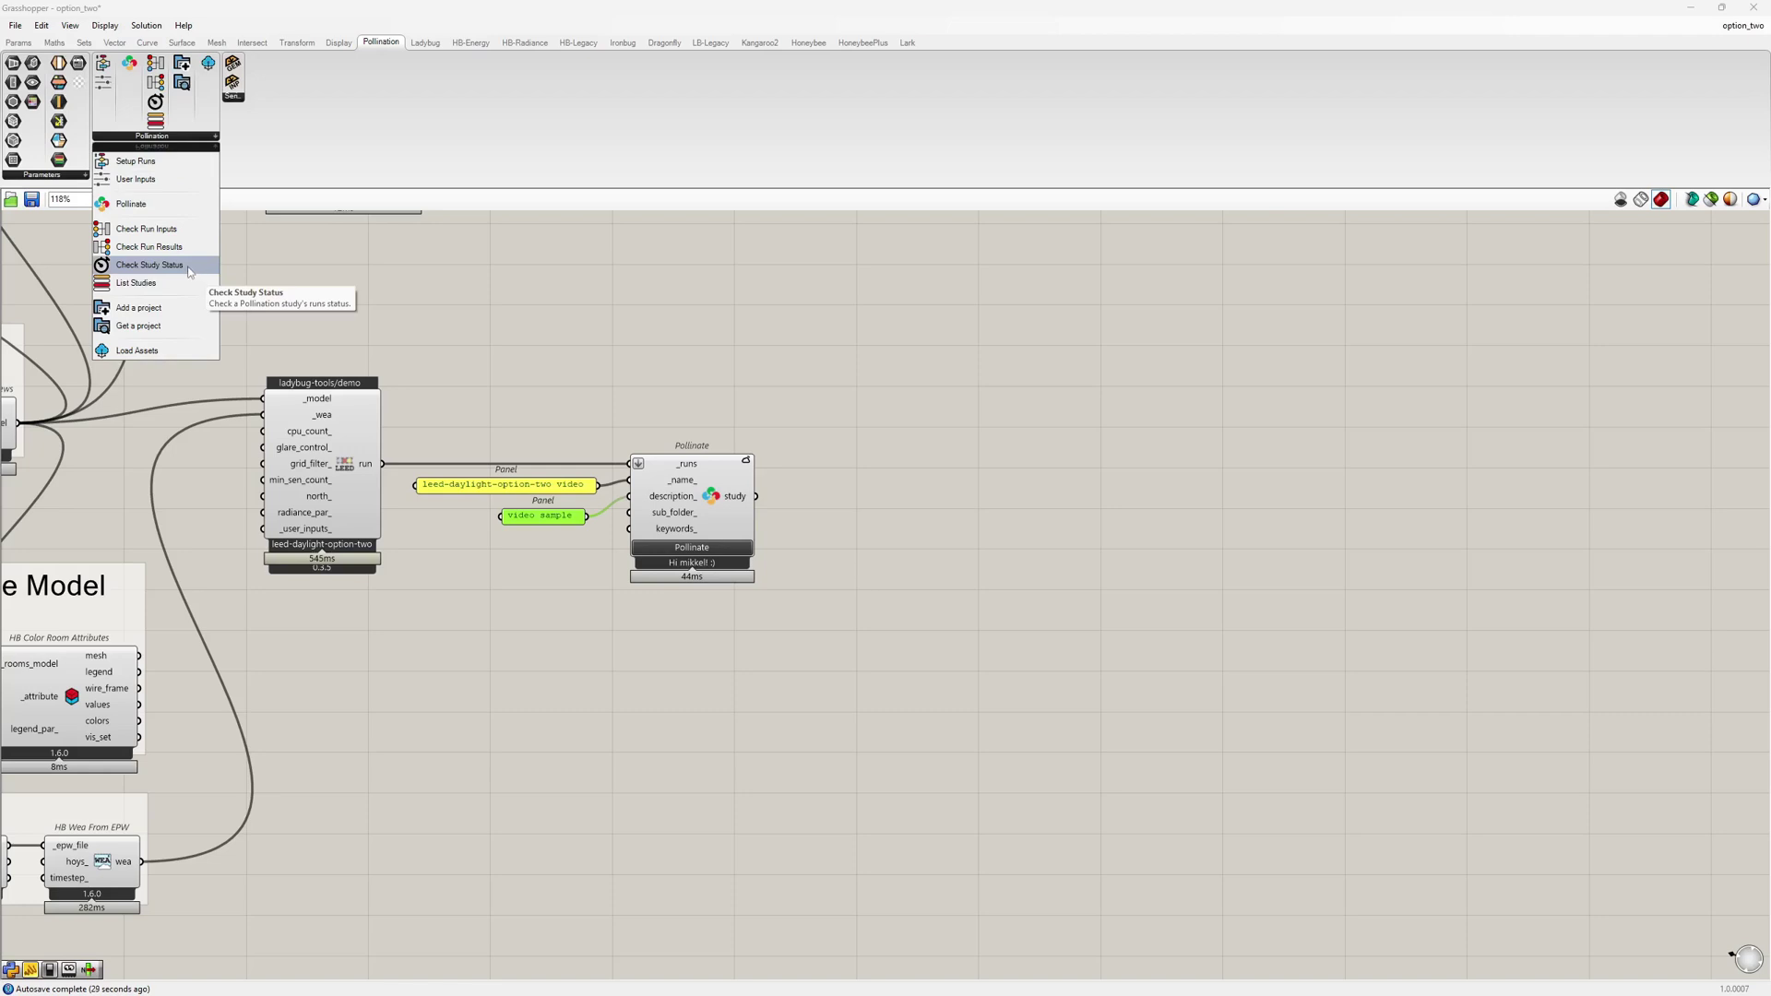
left_click_drag(185, 265, 880, 526)
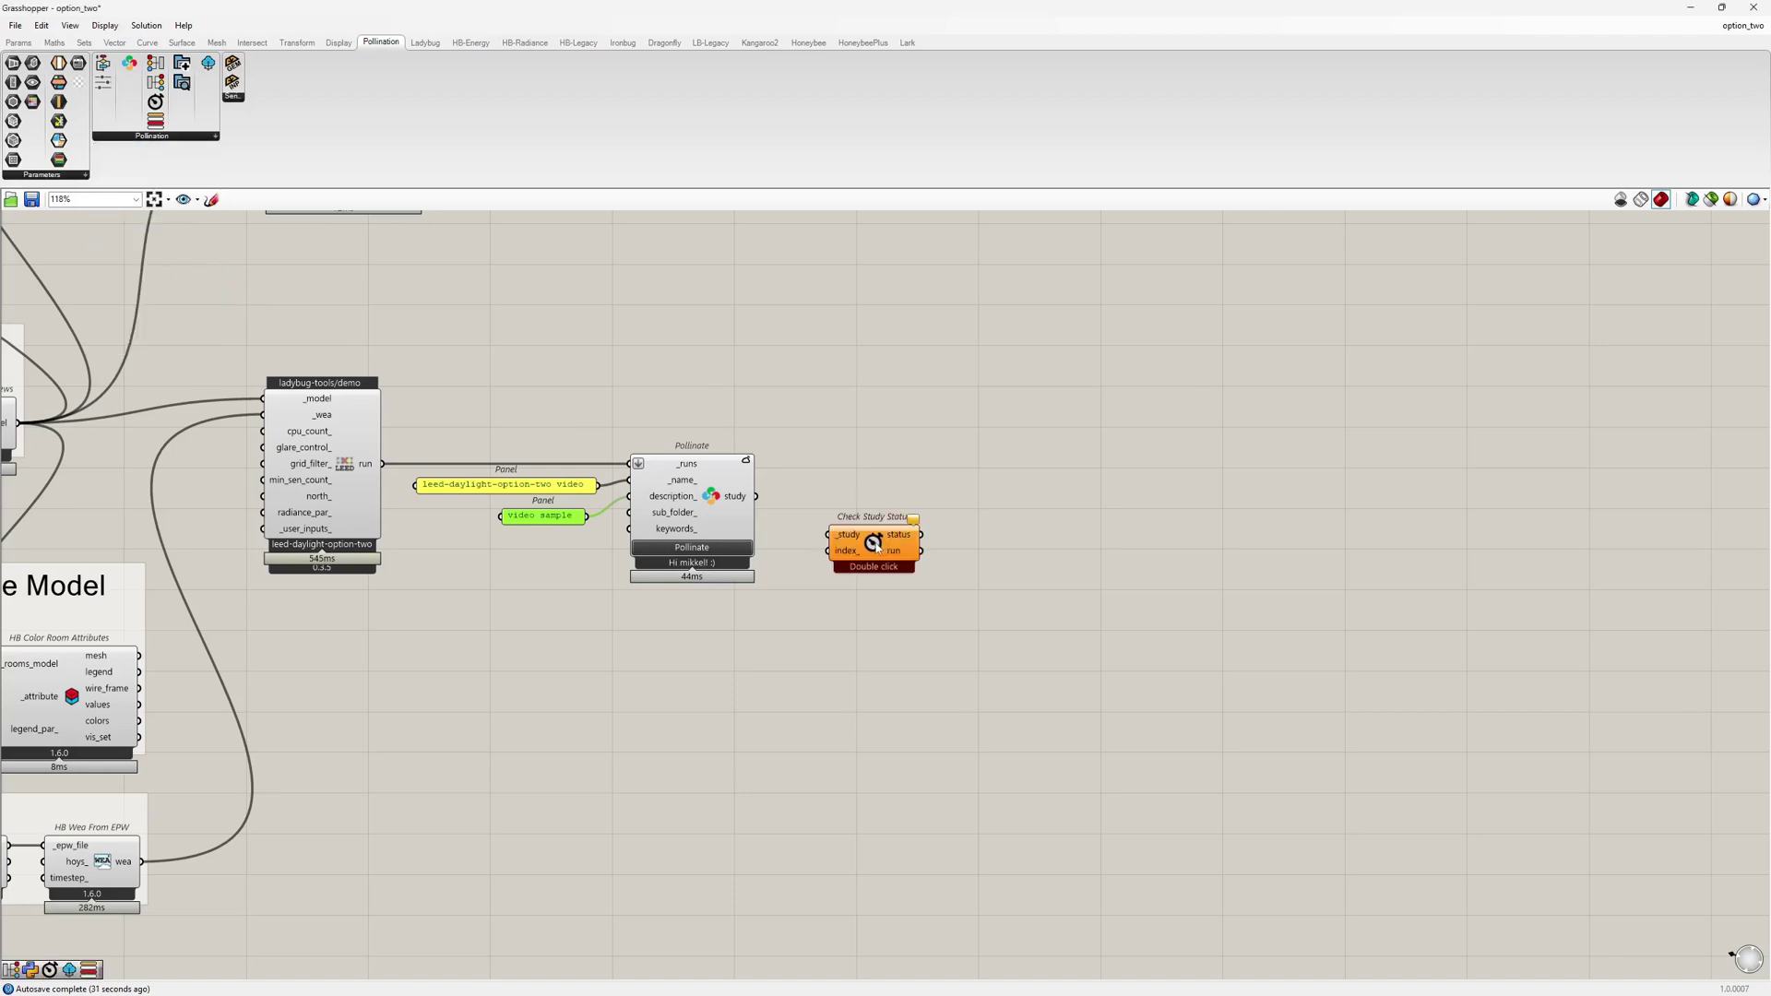
left_click_drag(757, 495, 841, 515)
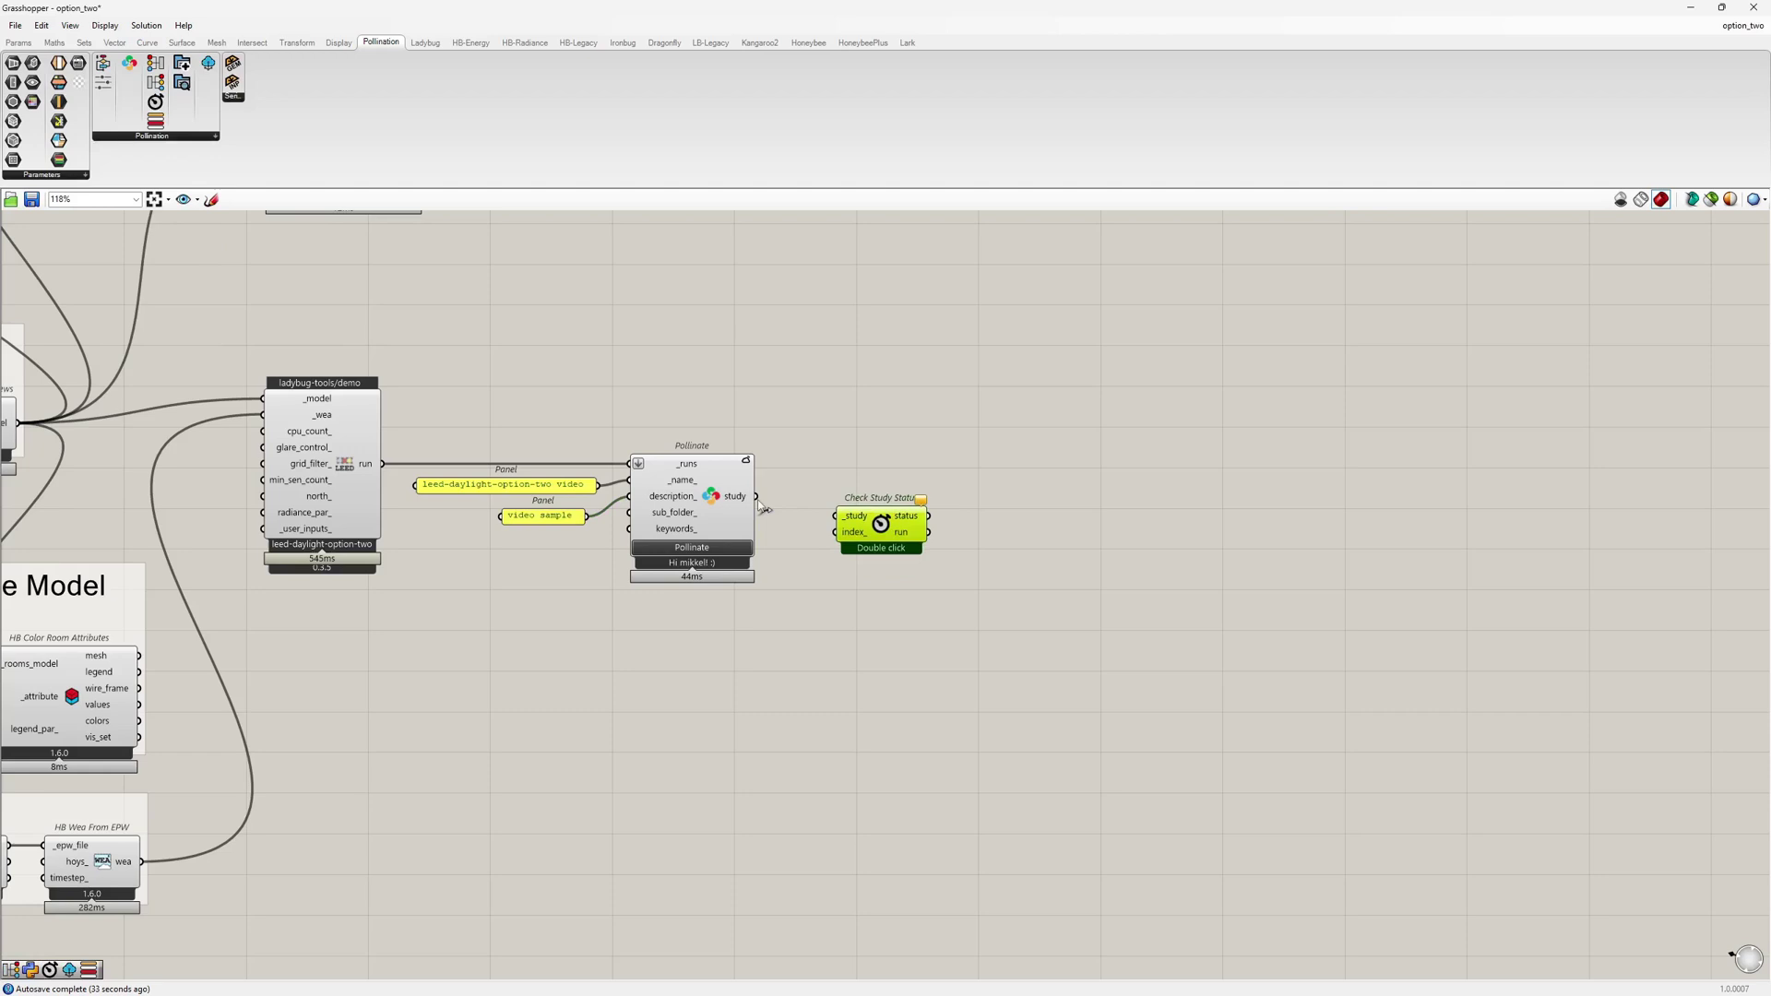
double_click(883, 509)
left_click_drag(883, 520, 882, 503)
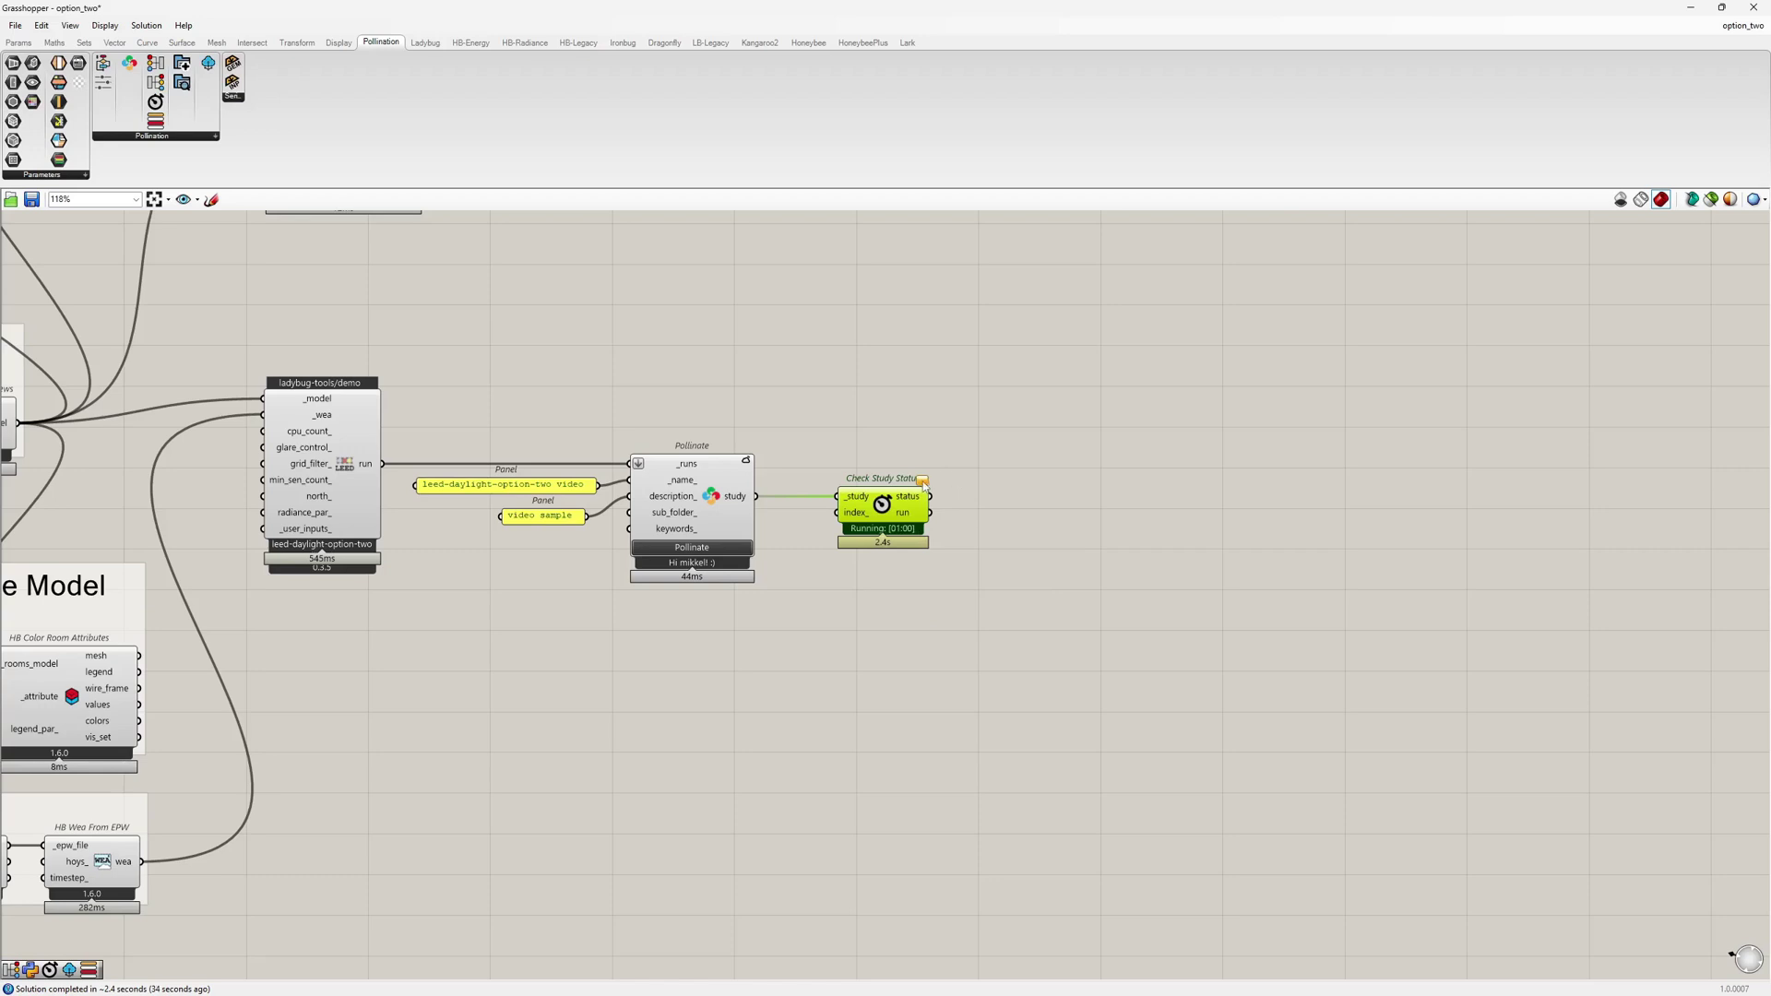
- View the leed-daylight-option-two run on Pollination Cloud via Check Study Status's 'Check cloud study' option
right_click(890, 507)
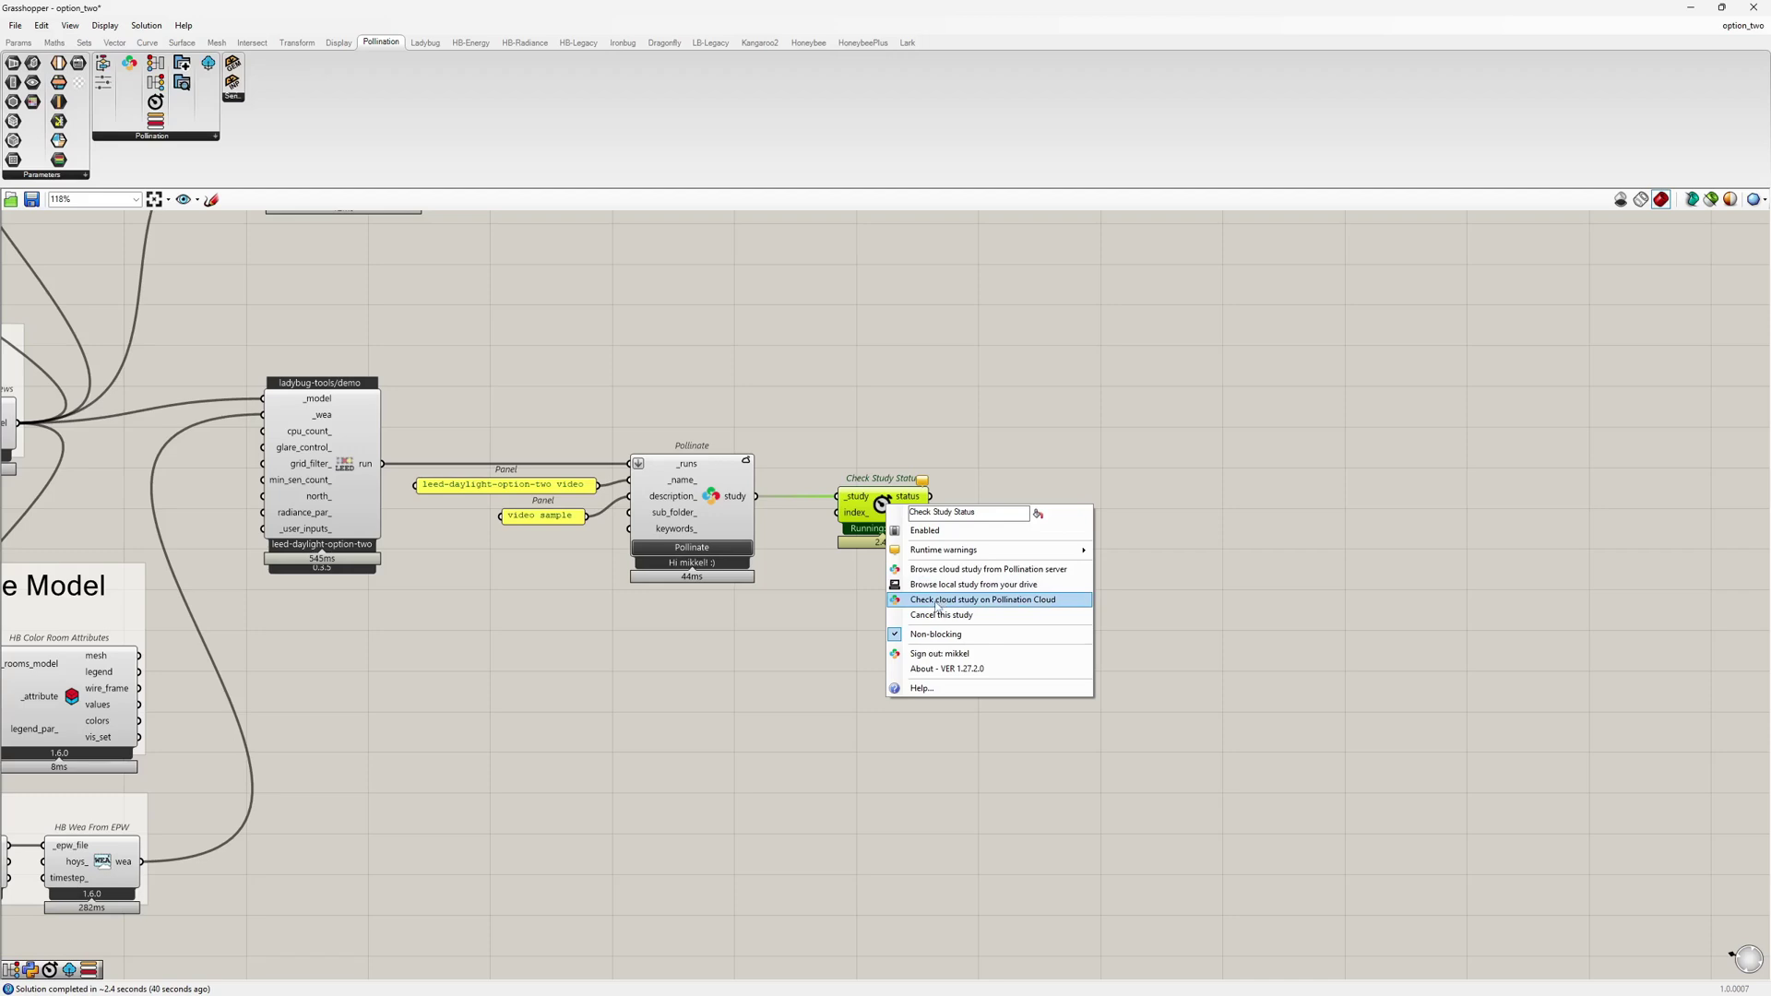
left_click(936, 601)
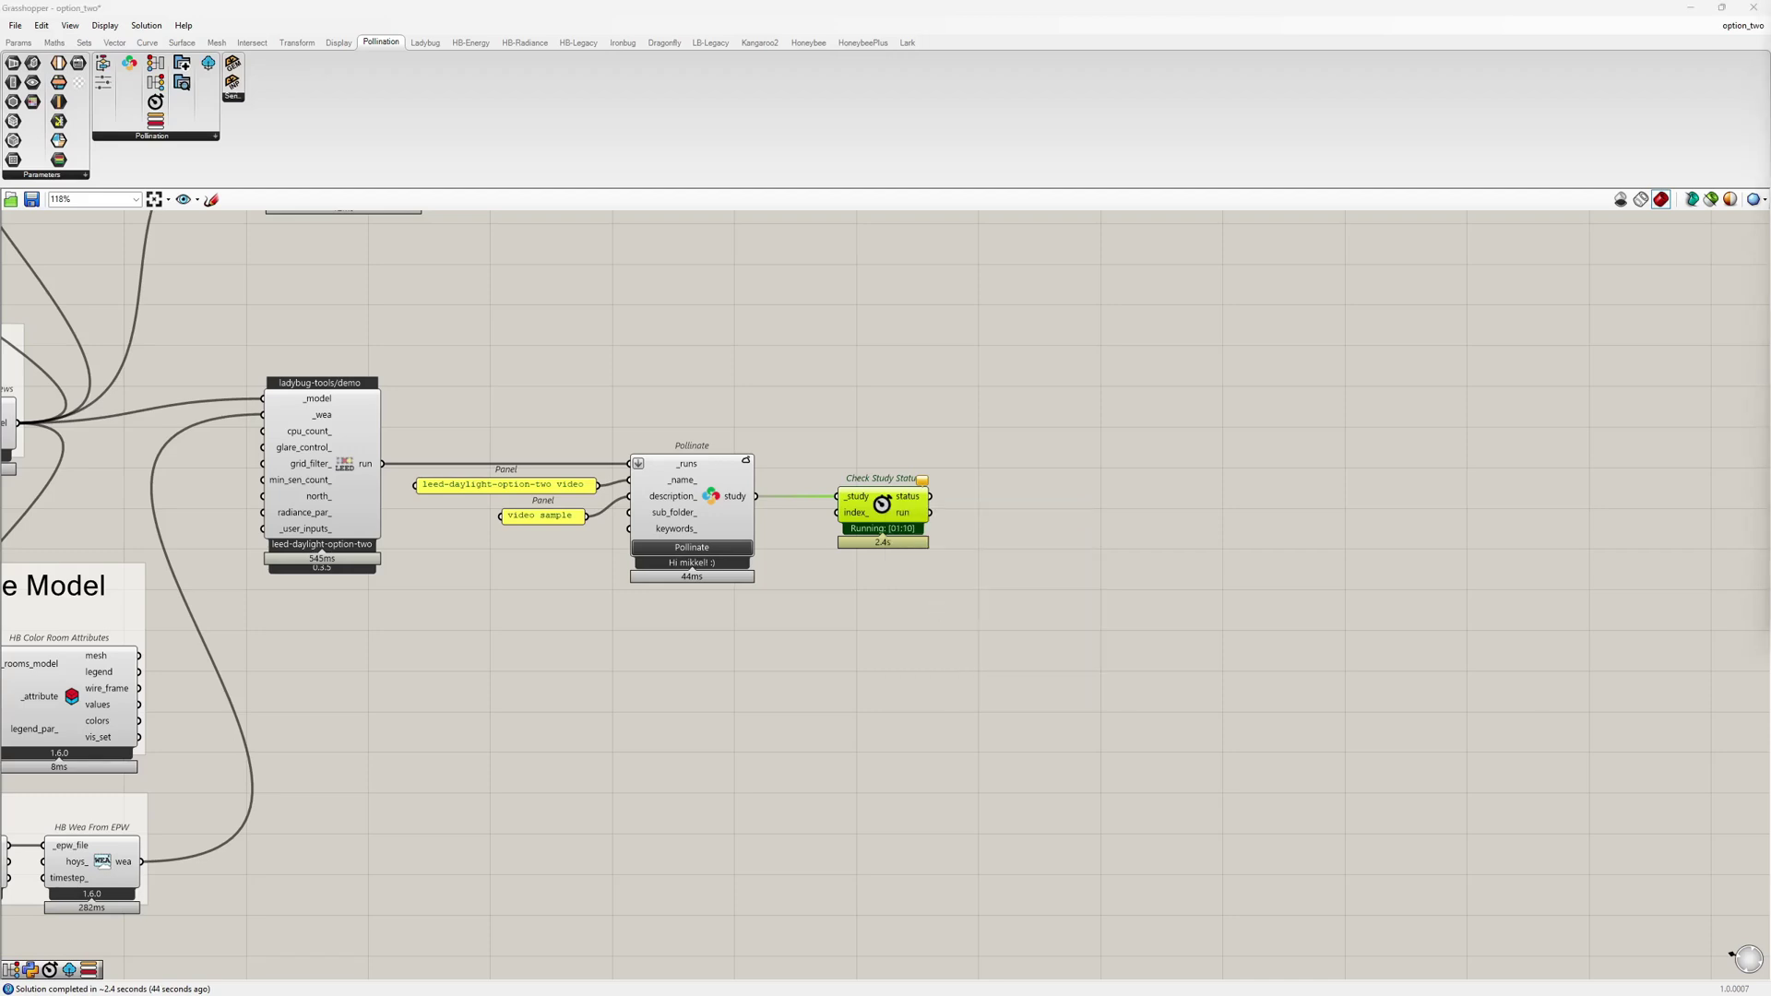